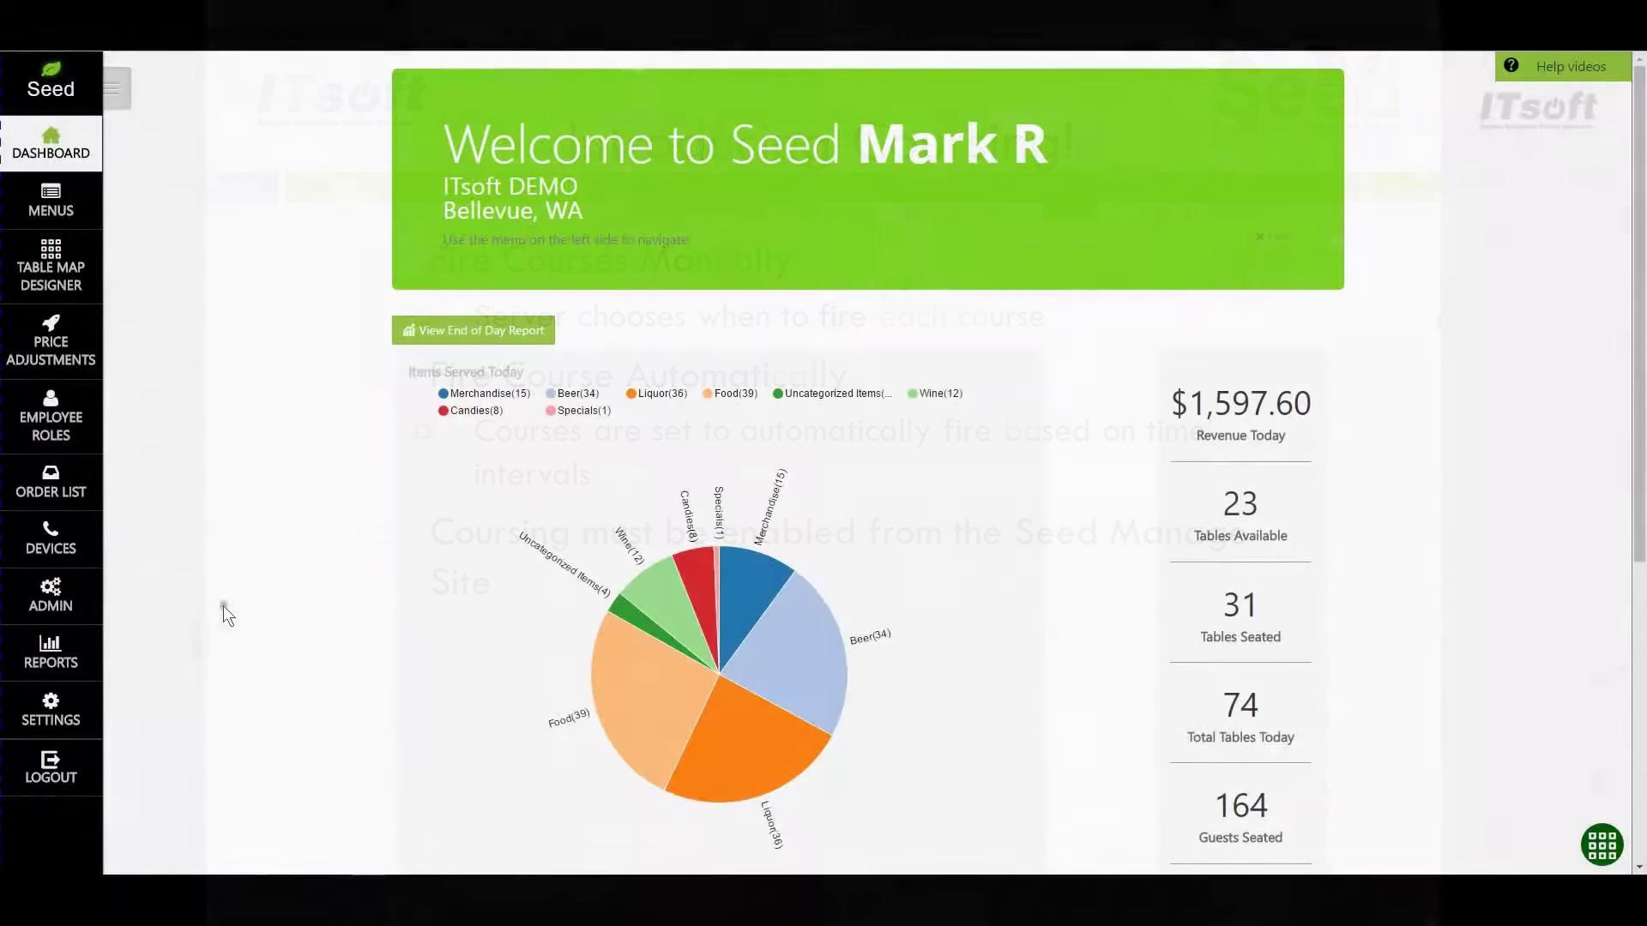
Step: Switch 'Coursing for restaurant' to Enabled in Settings and bring up the COURSING tab
left_click(79, 715)
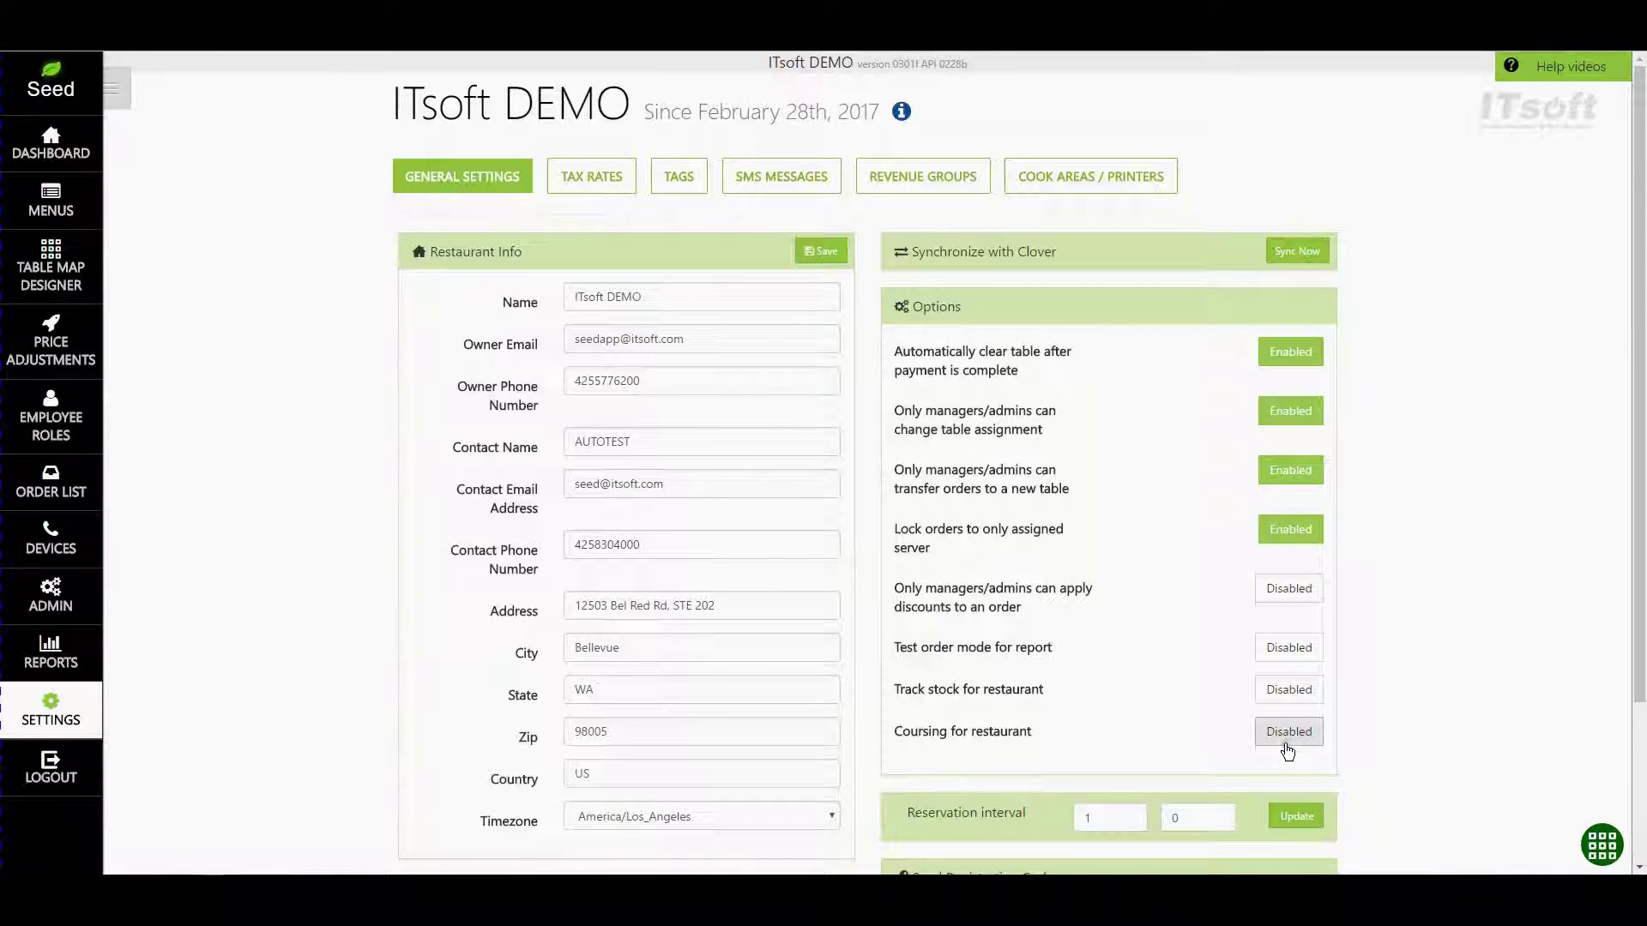
left_click(1289, 738)
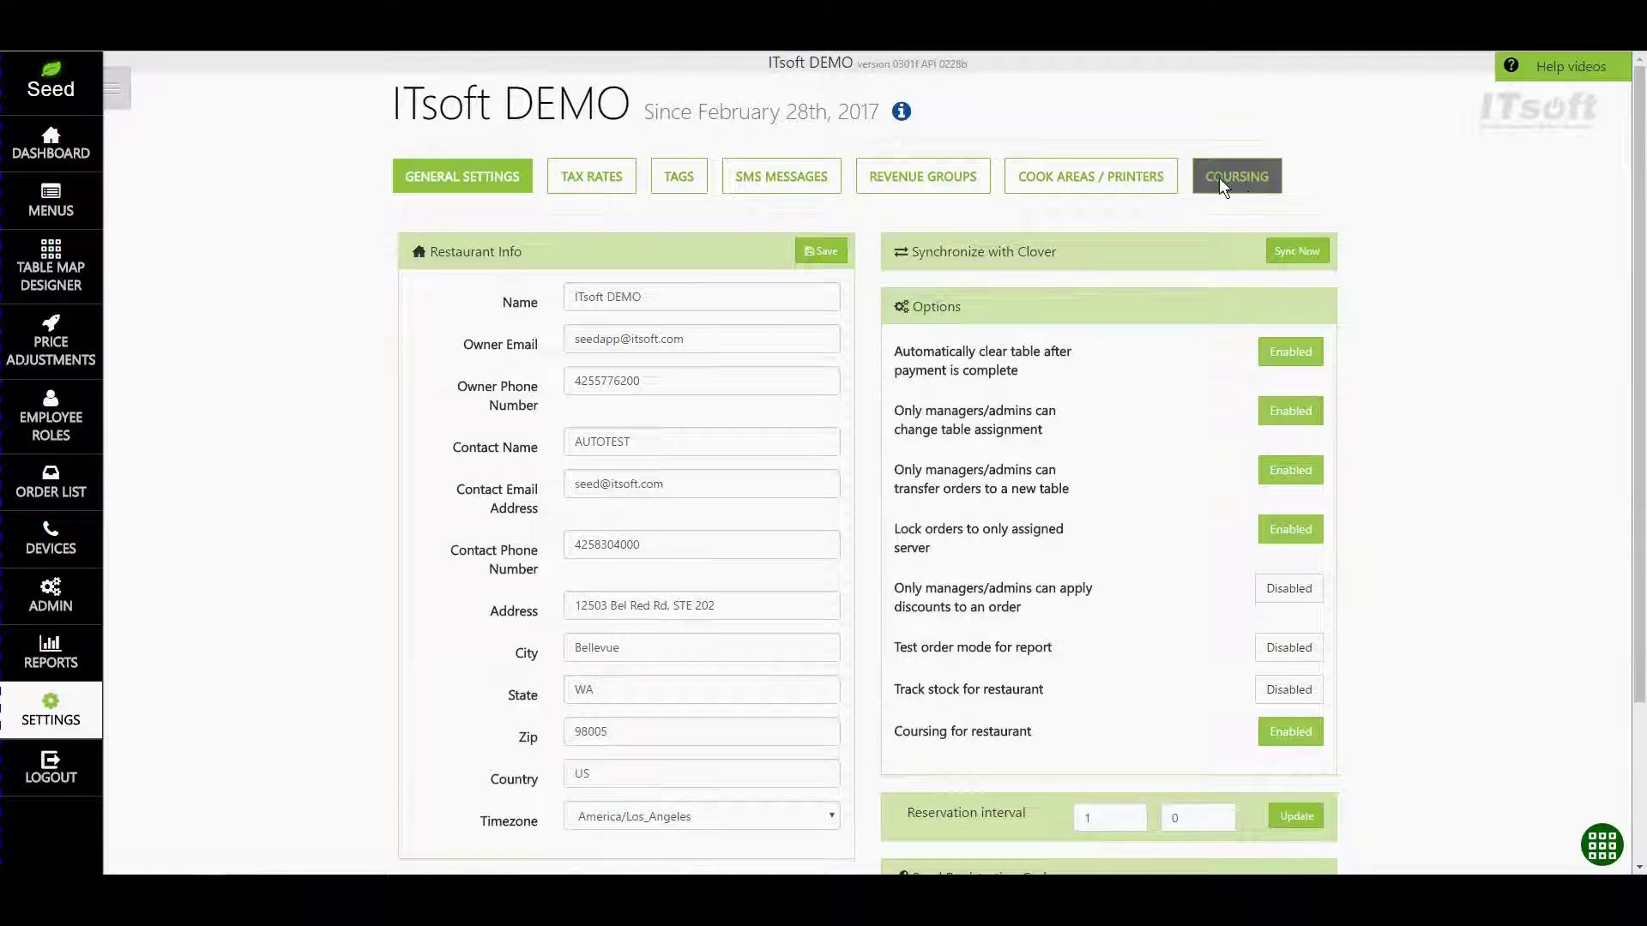
left_click(1266, 185)
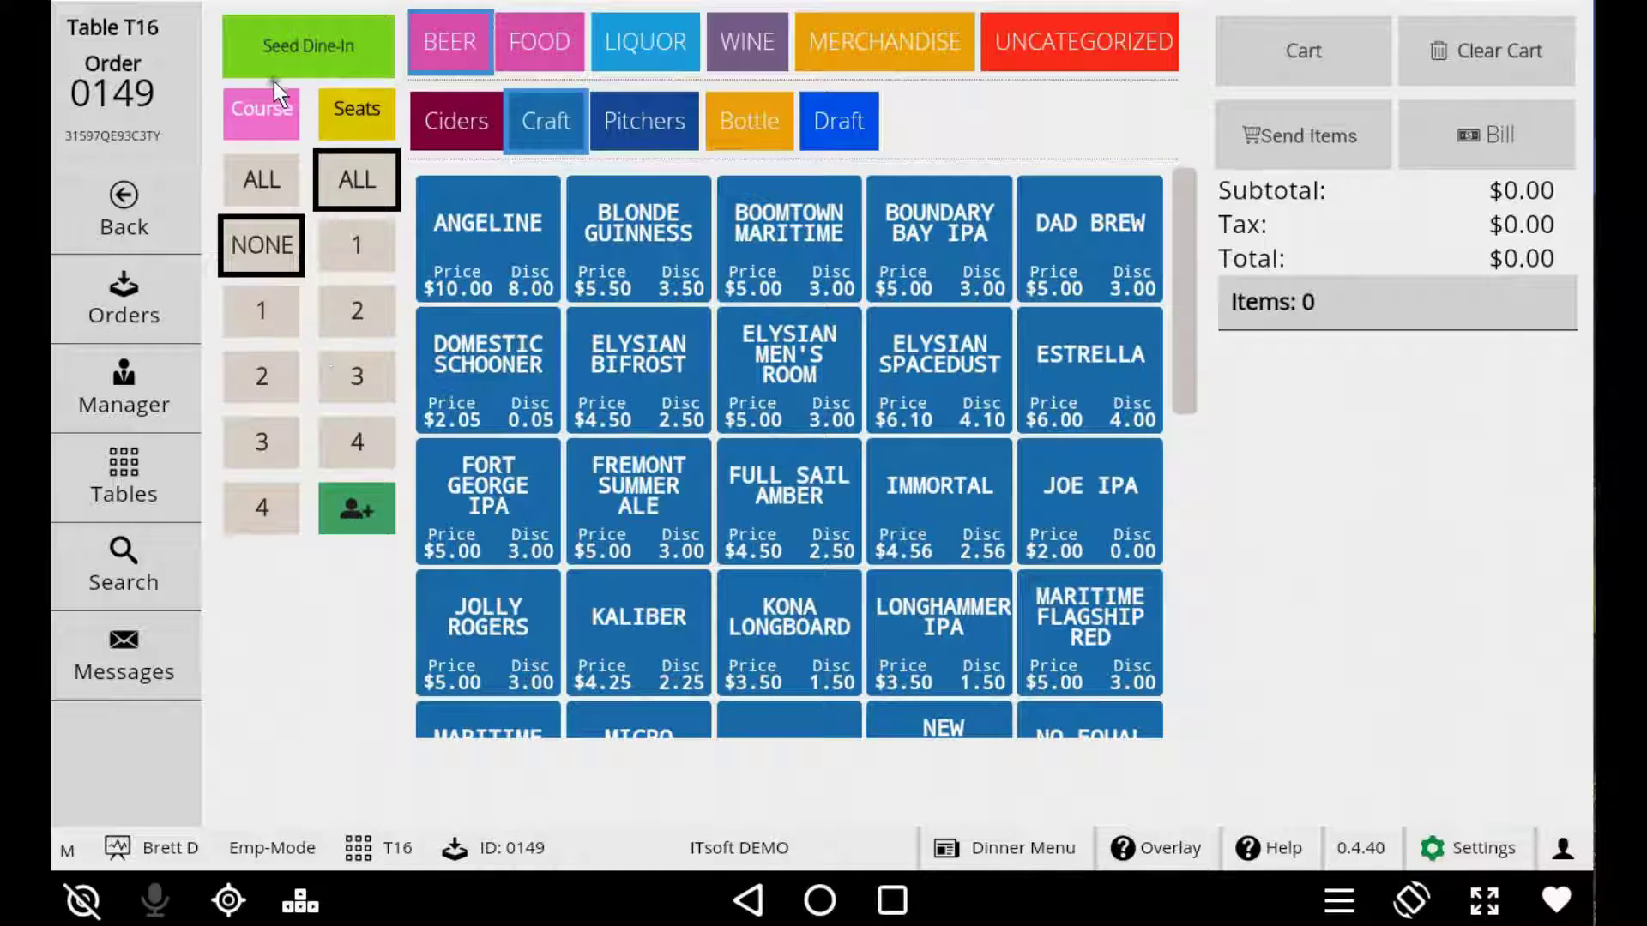
Step: Add # 6 COFFEE CIDER to course 1 from the Ciders menu
left_click(266, 326)
left_click(262, 375)
left_click(266, 441)
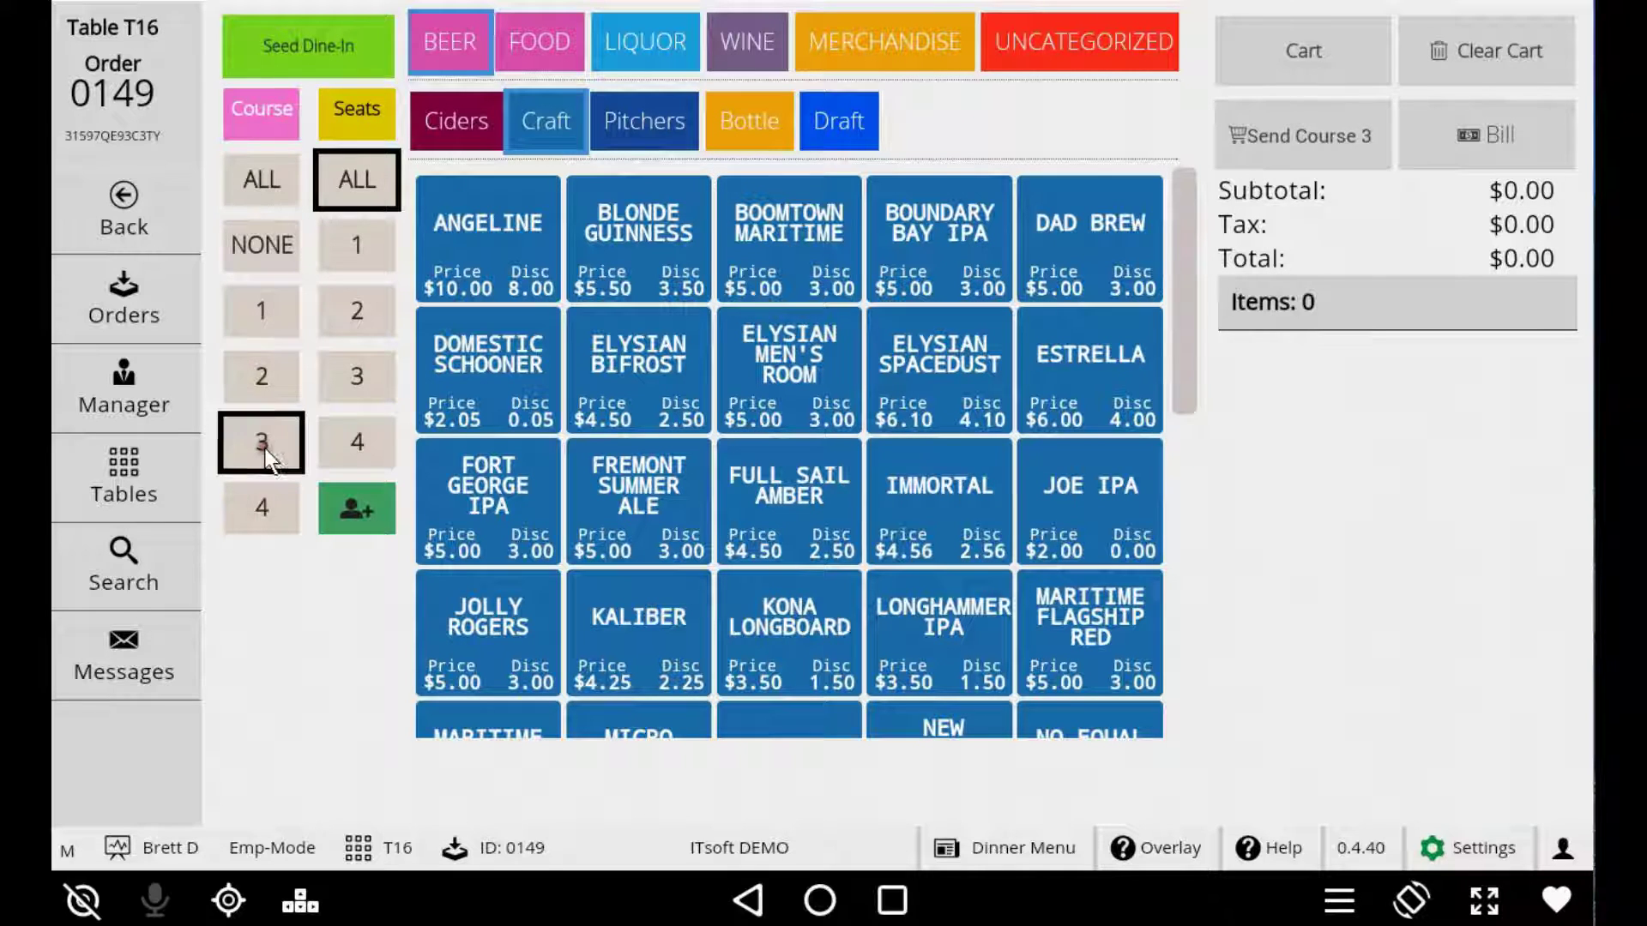
left_click(276, 246)
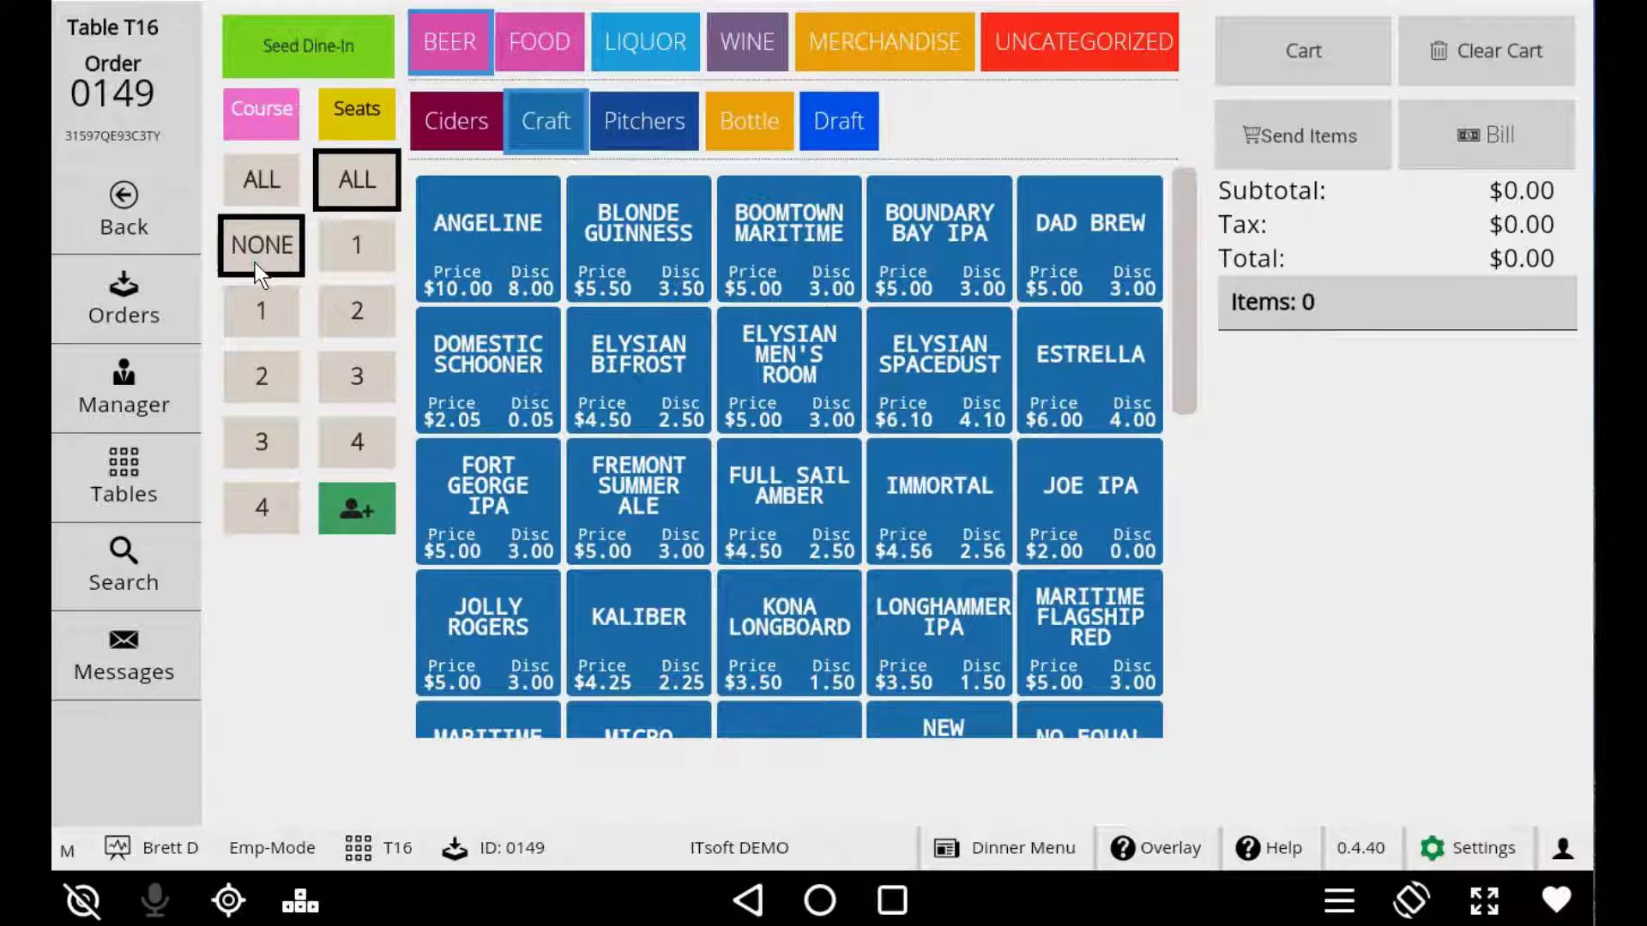
left_click(268, 312)
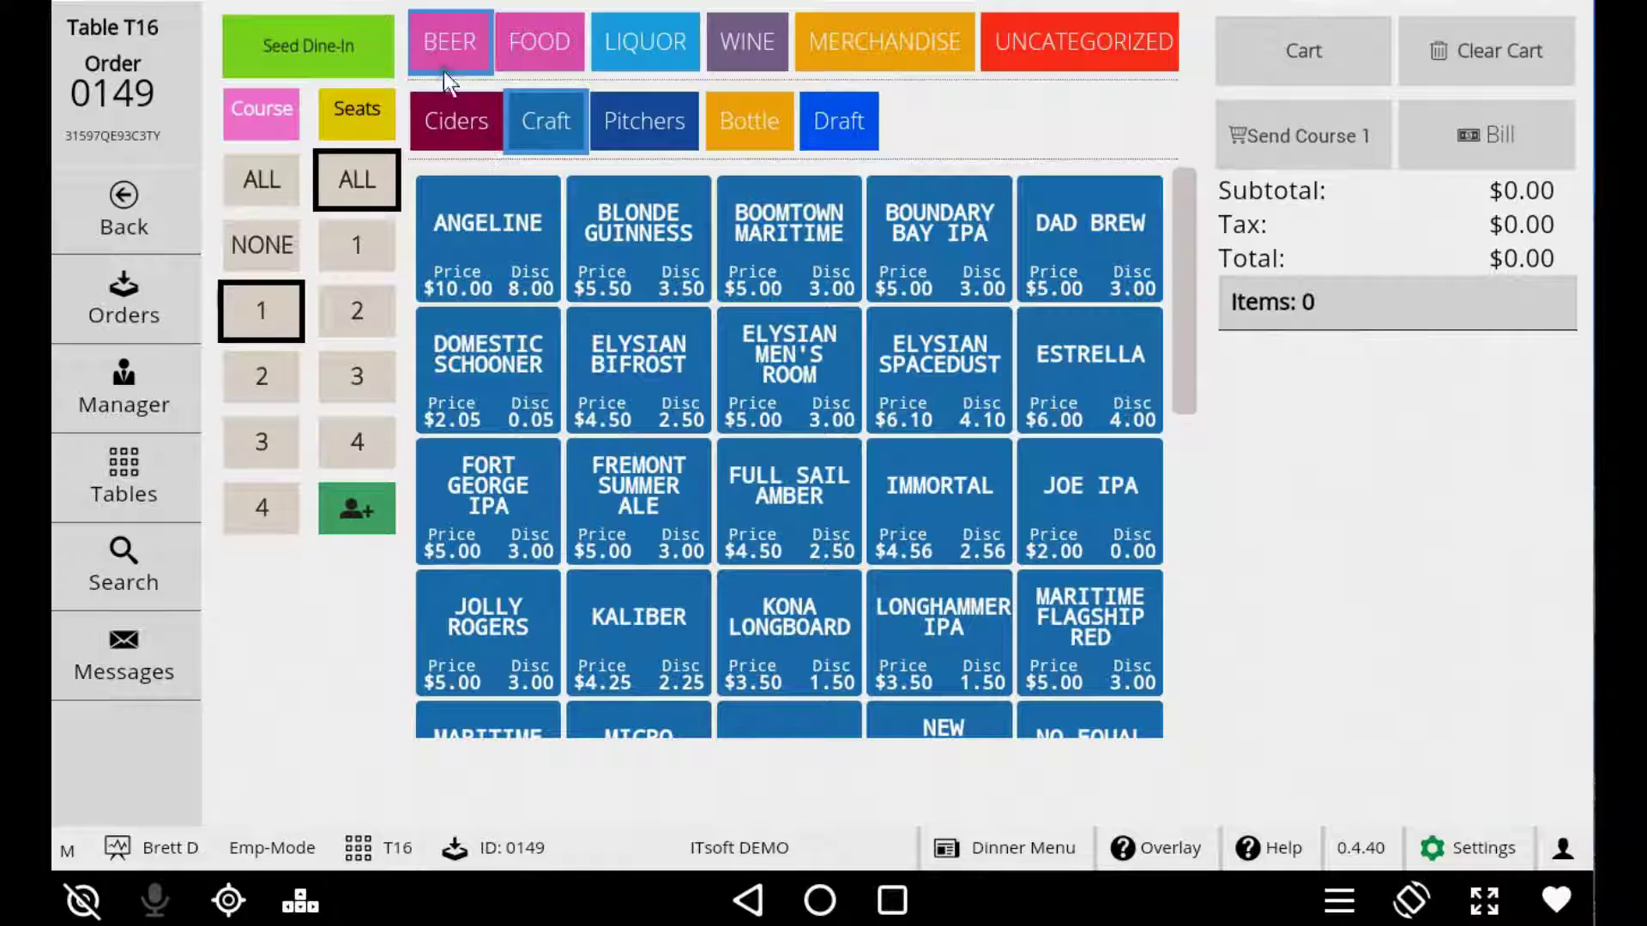
left_click(451, 108)
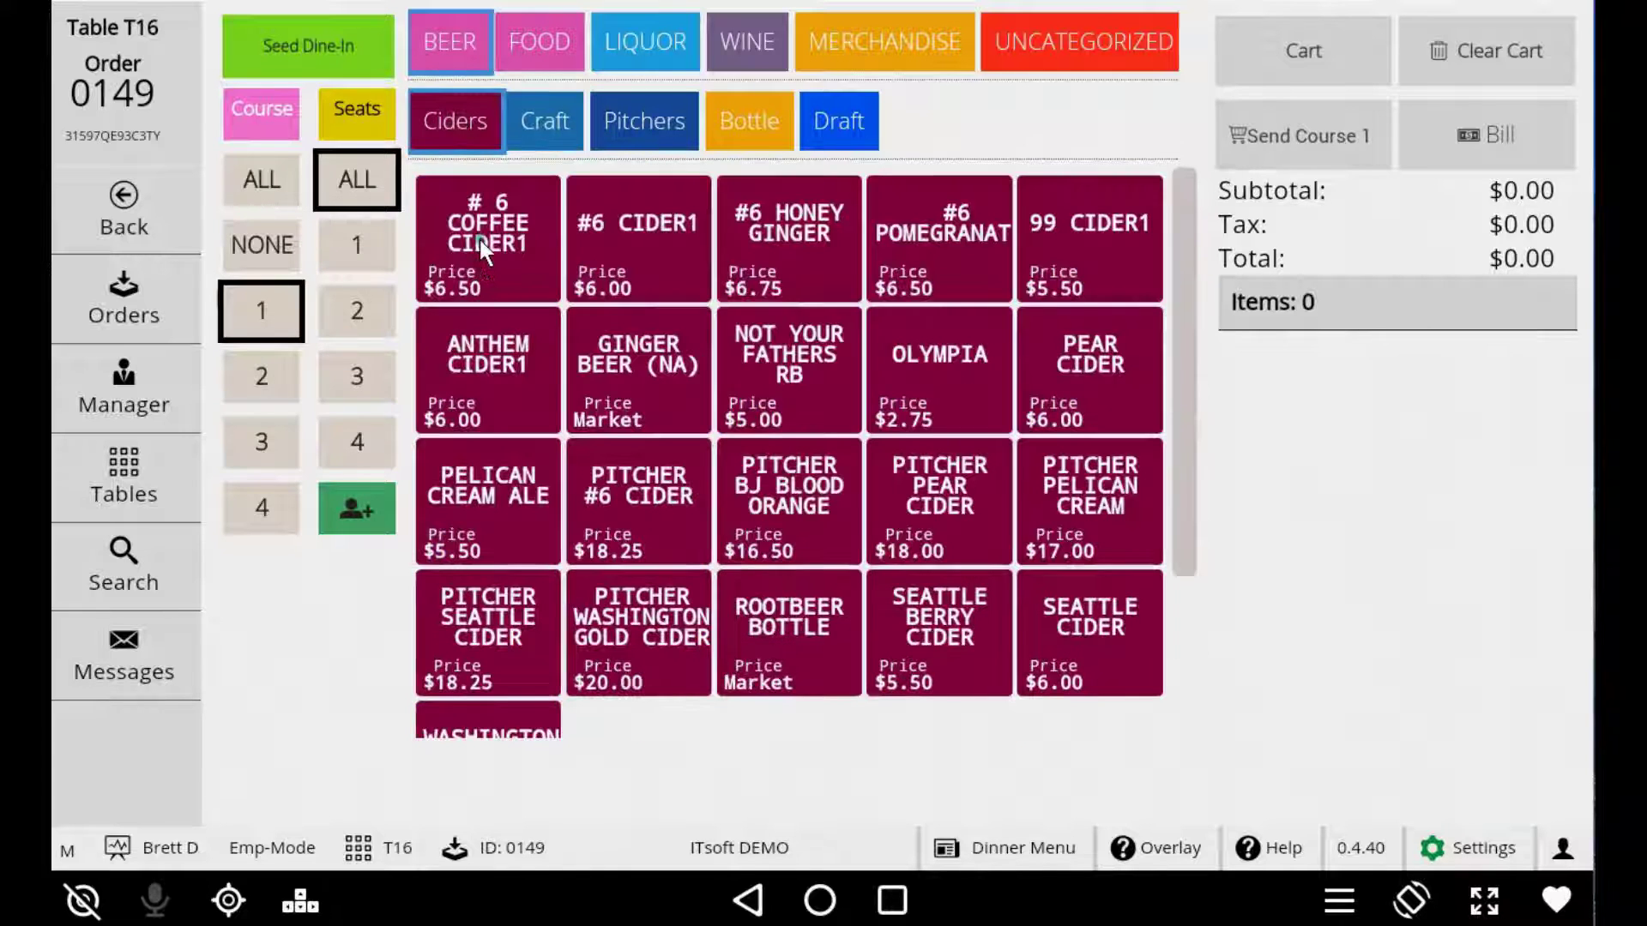
left_click(481, 239)
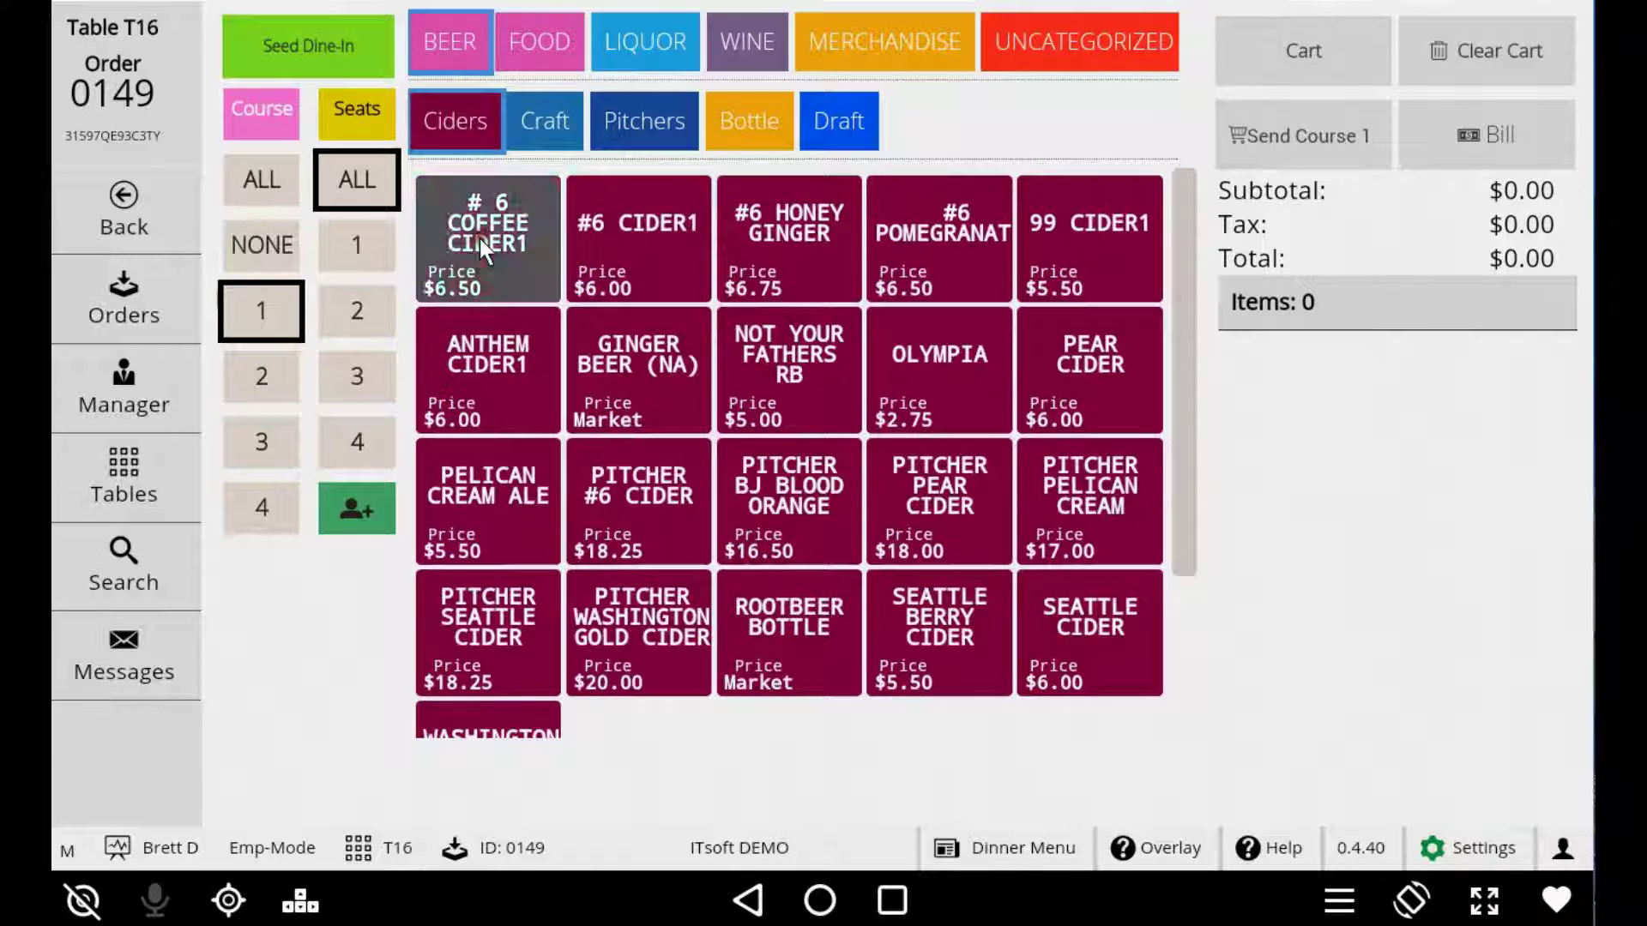
Step: Add course 1 ciders for seats 1, 2 and 3, including PITCHER PEAR CIDER, then show all seats
left_click(368, 245)
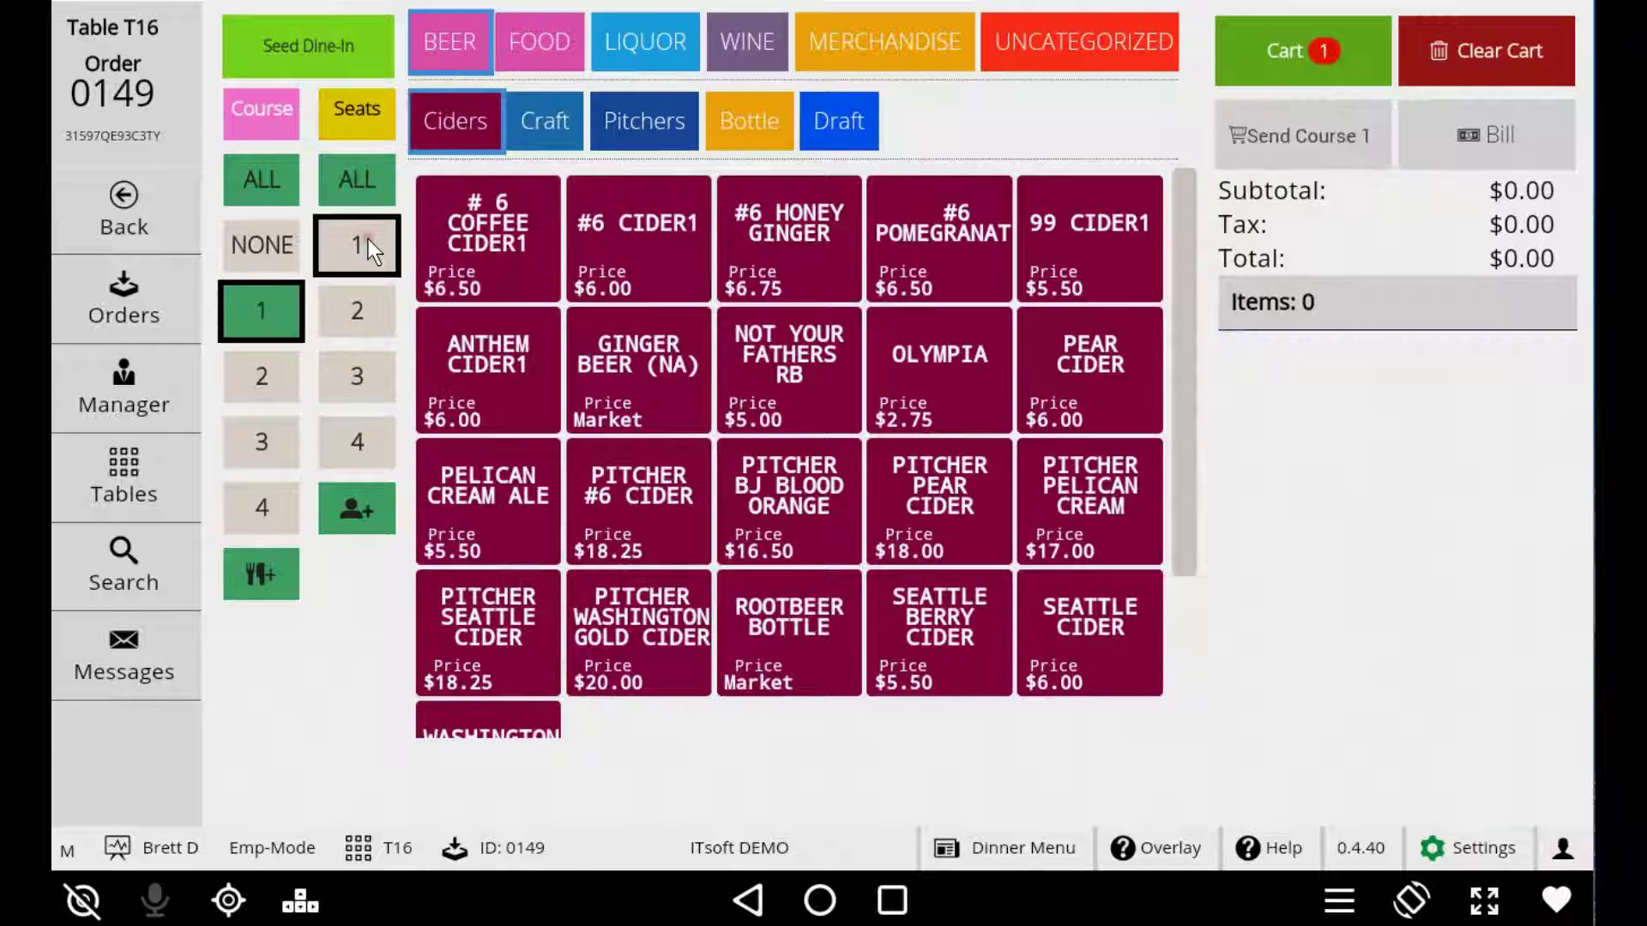
left_click(347, 312)
left_click(632, 496)
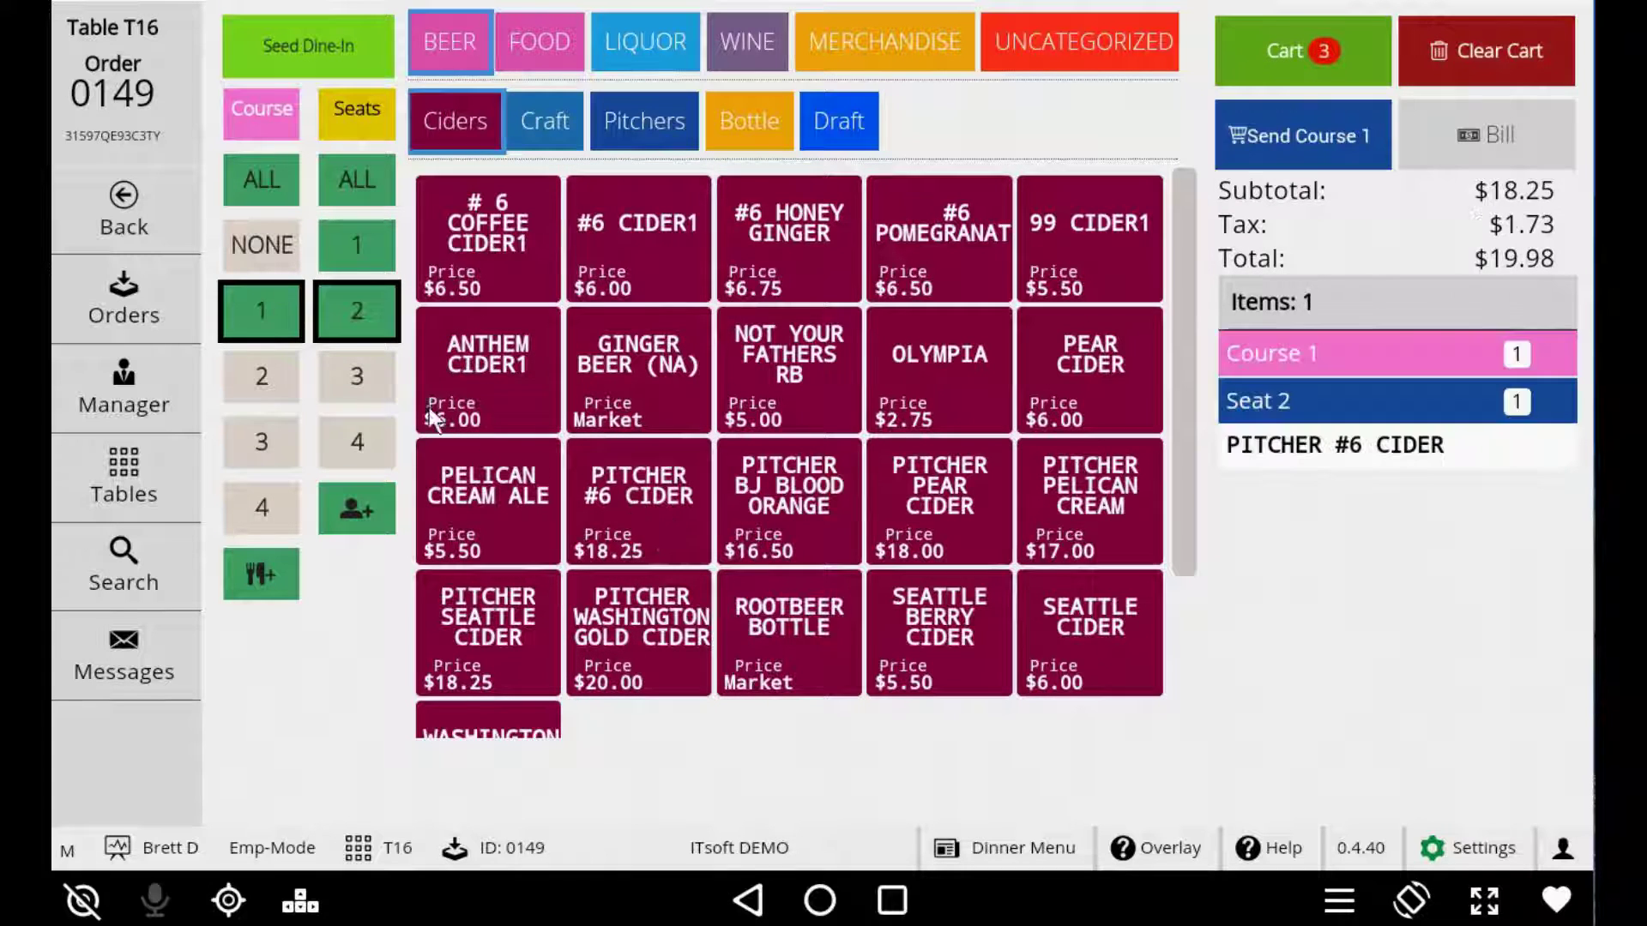
left_click(353, 365)
left_click(943, 496)
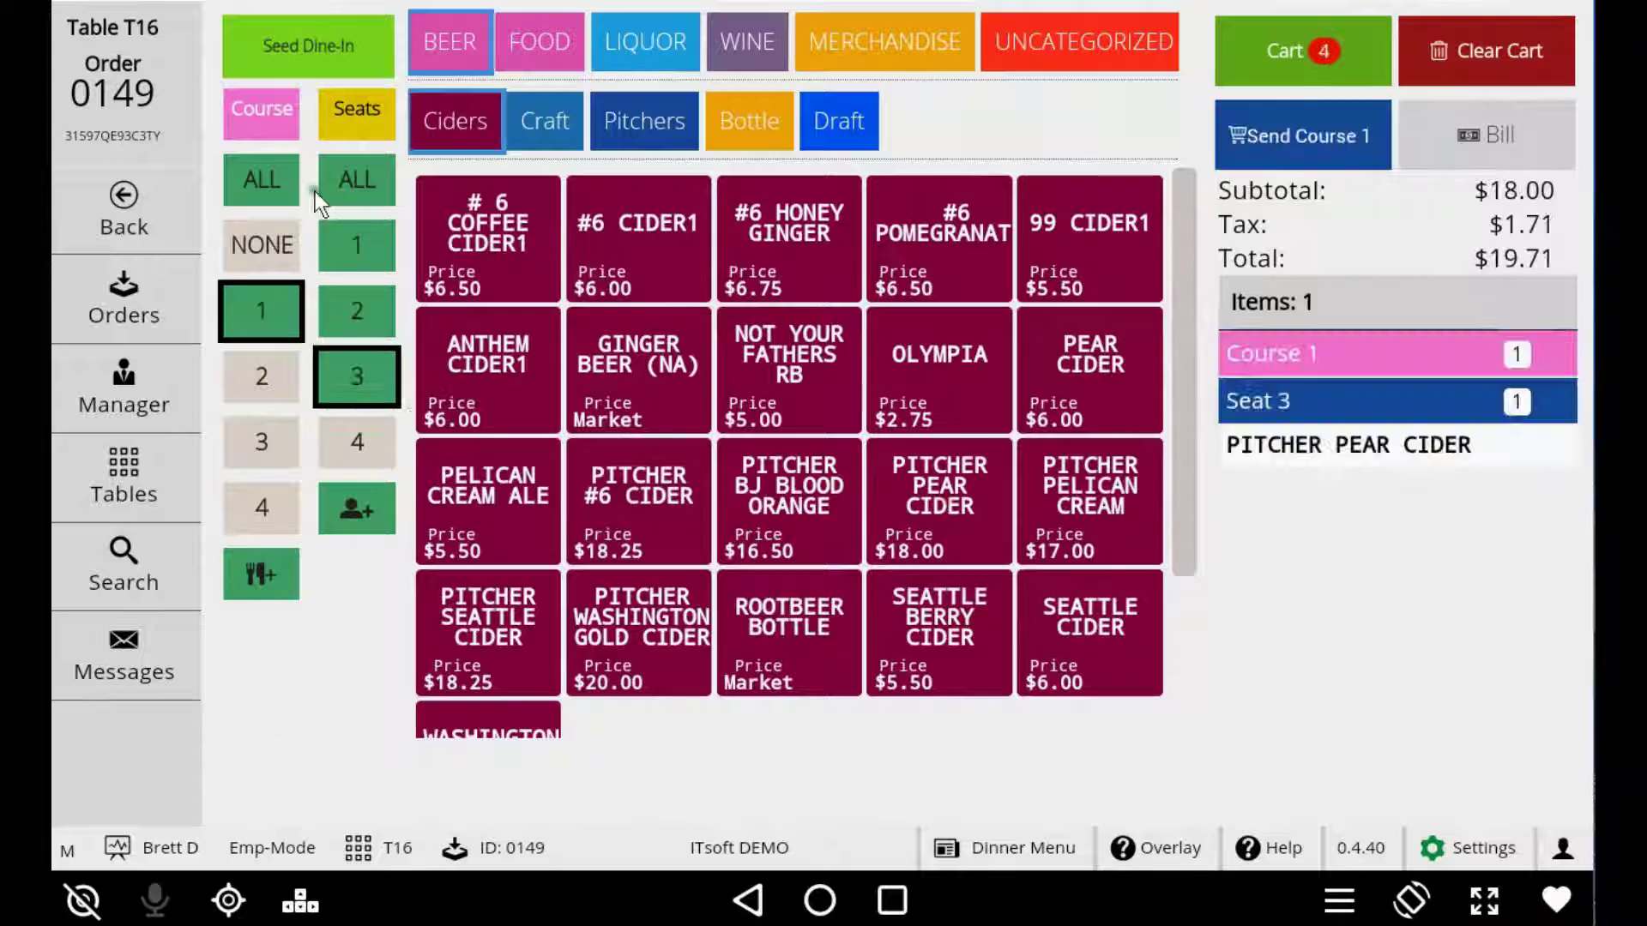
left_click(369, 176)
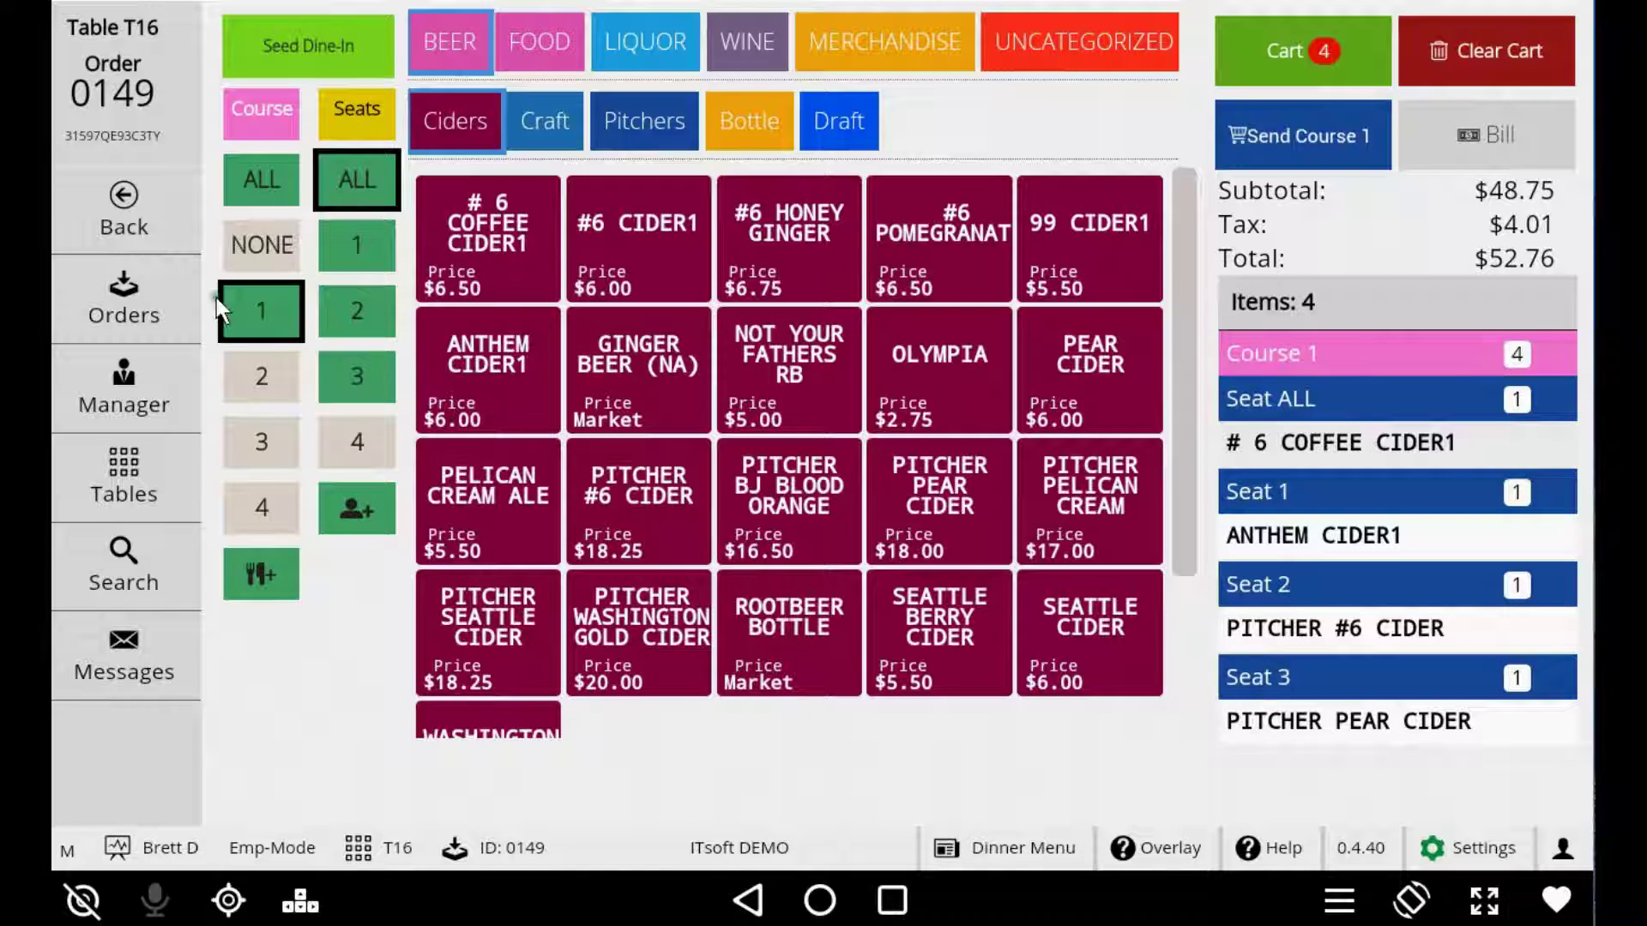
Step: Add NOT YOUR FATHERS RB and OLYMPIA to course 2, and Seattle and Washington Gold cider pitchers to course 3
left_click(263, 375)
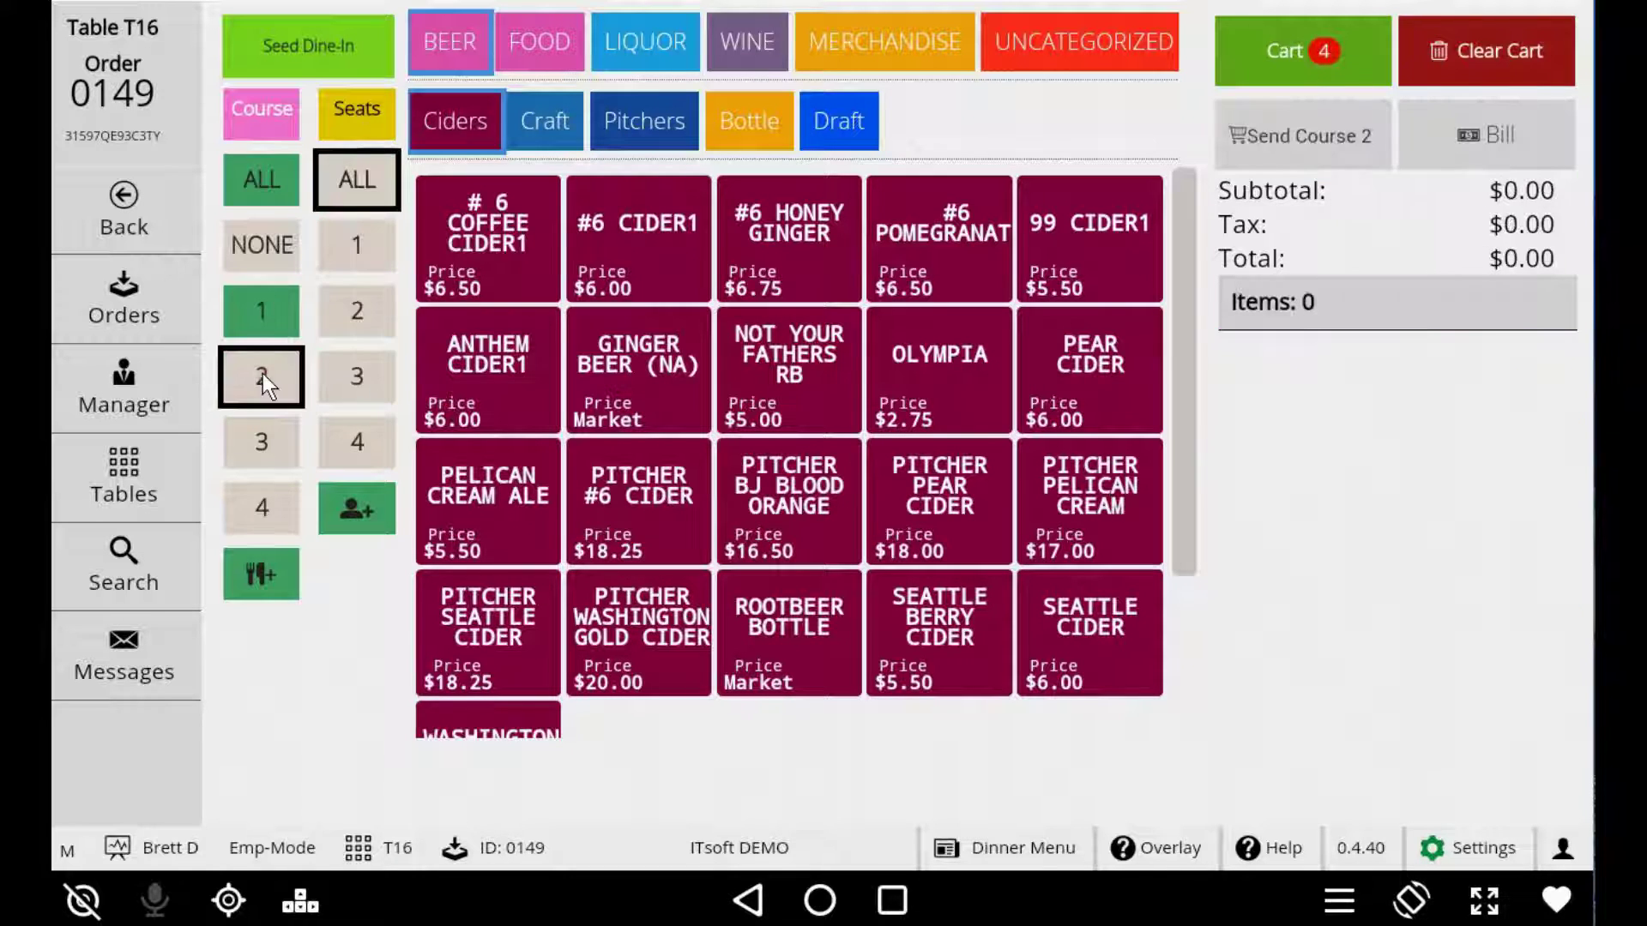
left_click(845, 360)
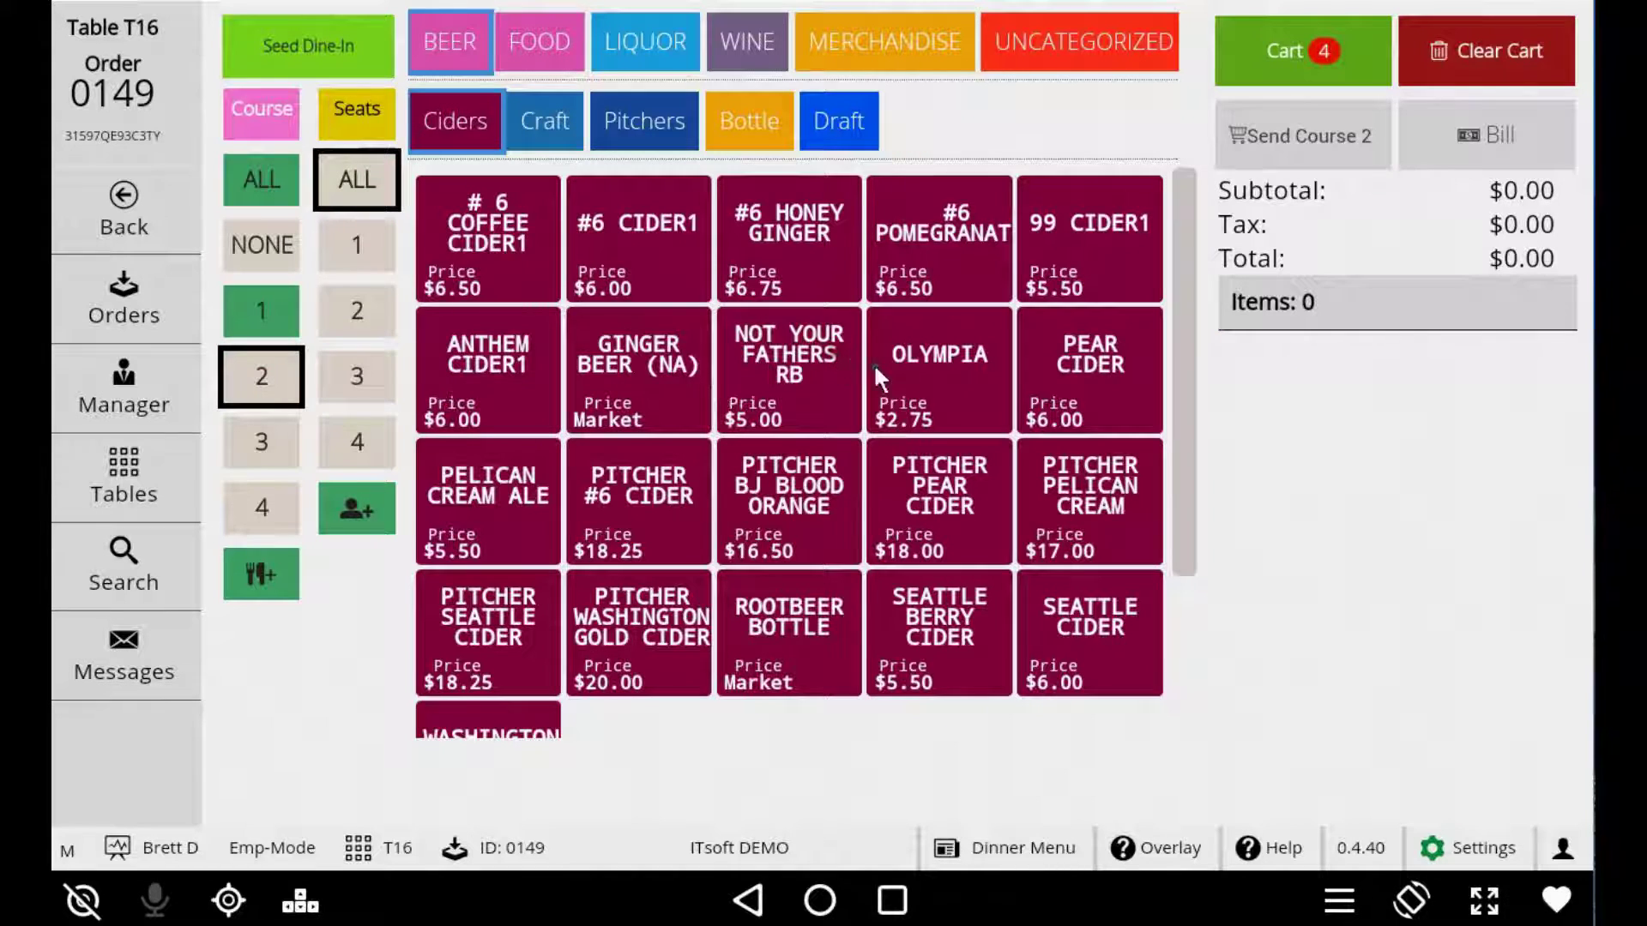
left_click(922, 368)
left_click(246, 444)
left_click(522, 638)
left_click(610, 635)
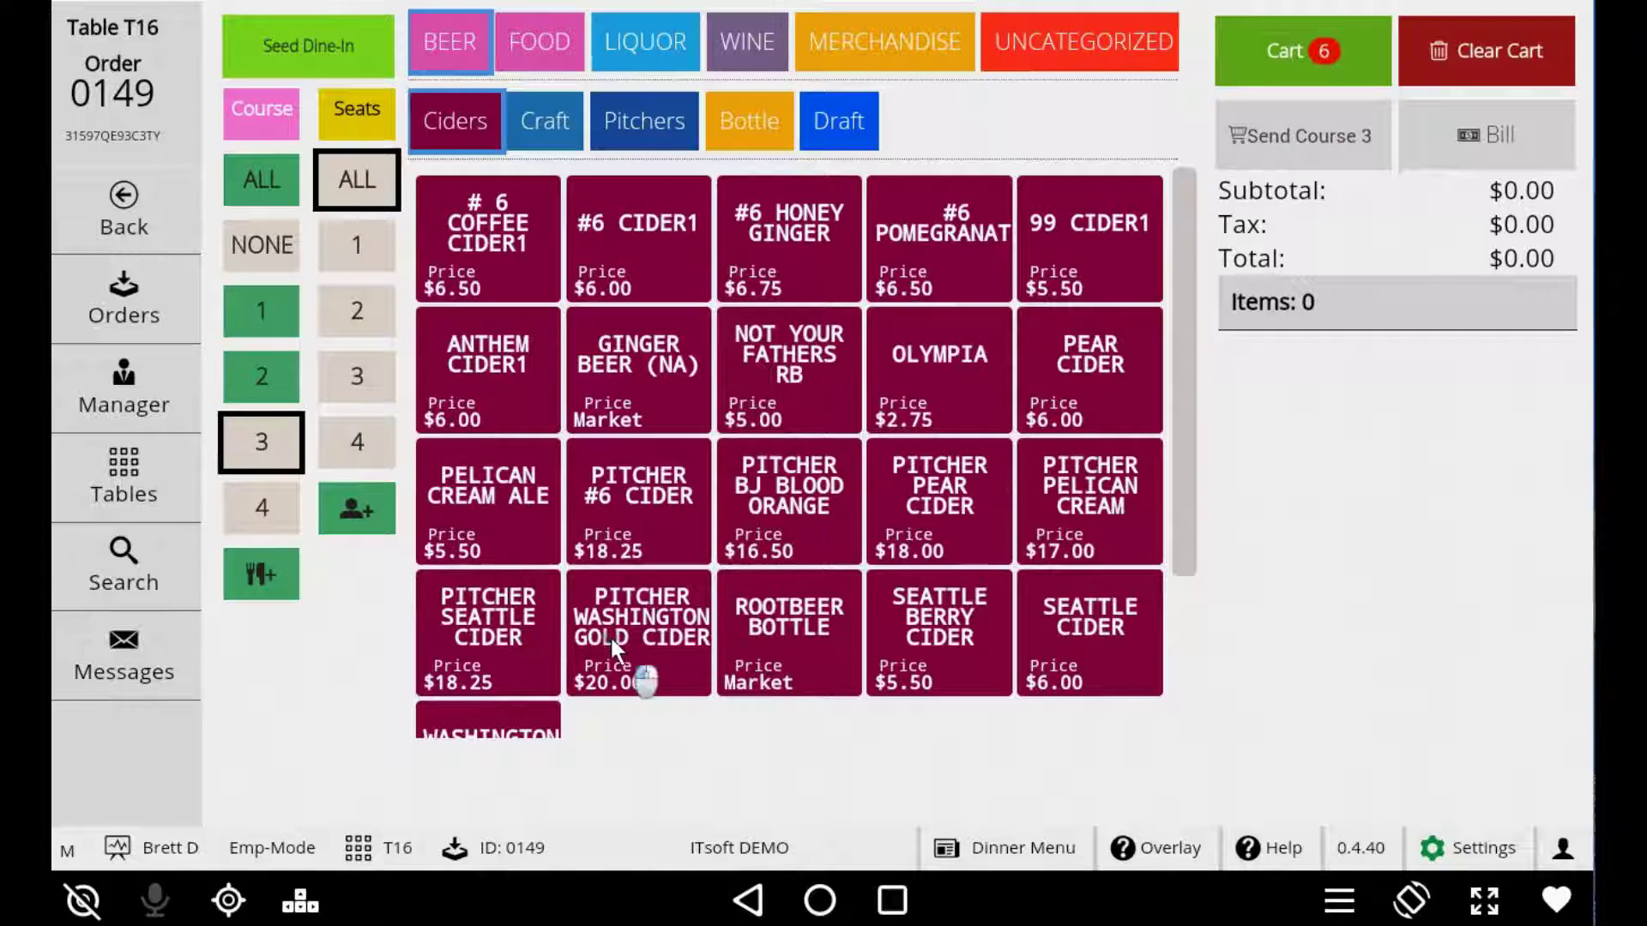
Step: Create course 4 with SEATTLE CIDER, PITCHER PELICAN CREAM, PEAR CIDER and OLYMPIA
left_click(261, 506)
left_click(1058, 645)
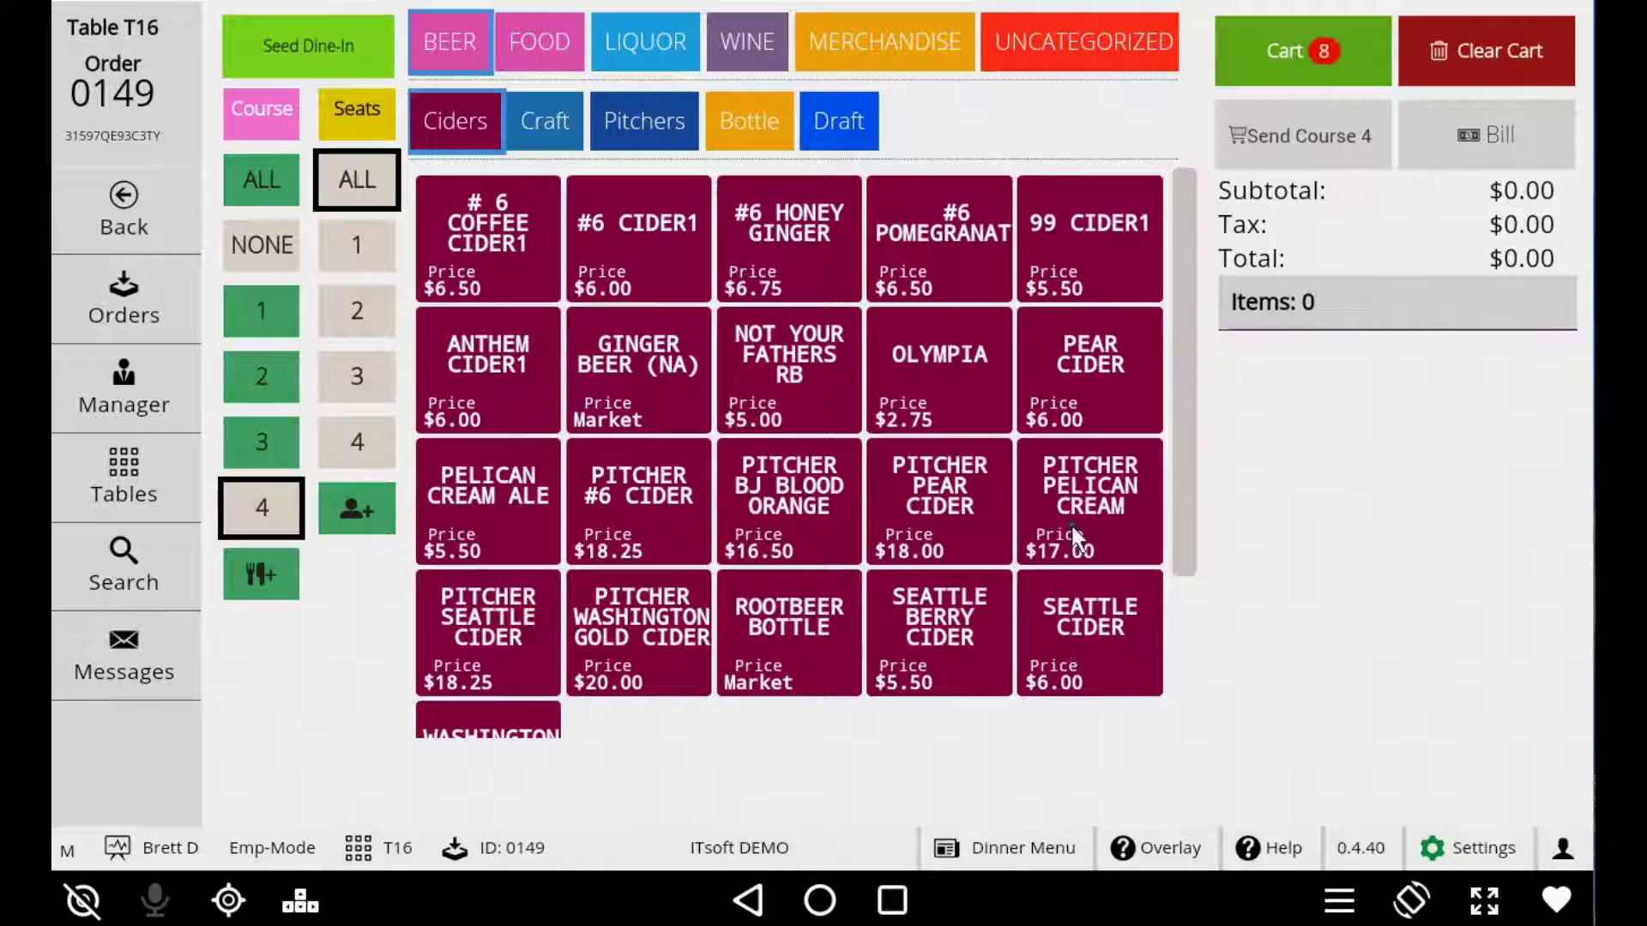
left_click(1070, 496)
left_click(1067, 363)
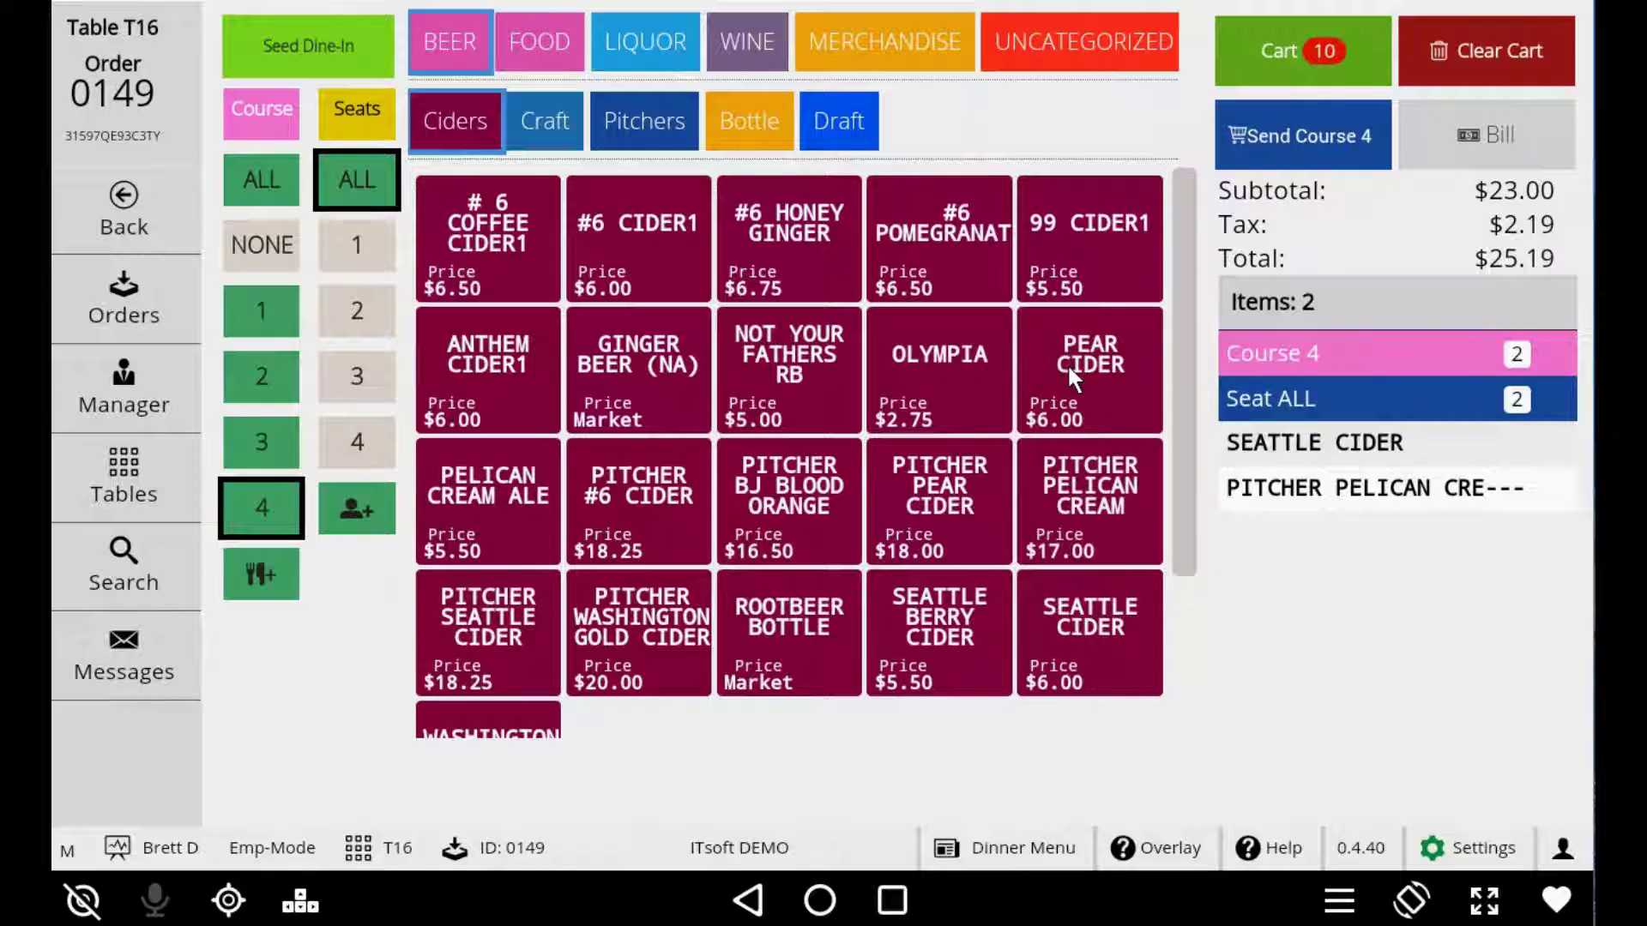
left_click(986, 388)
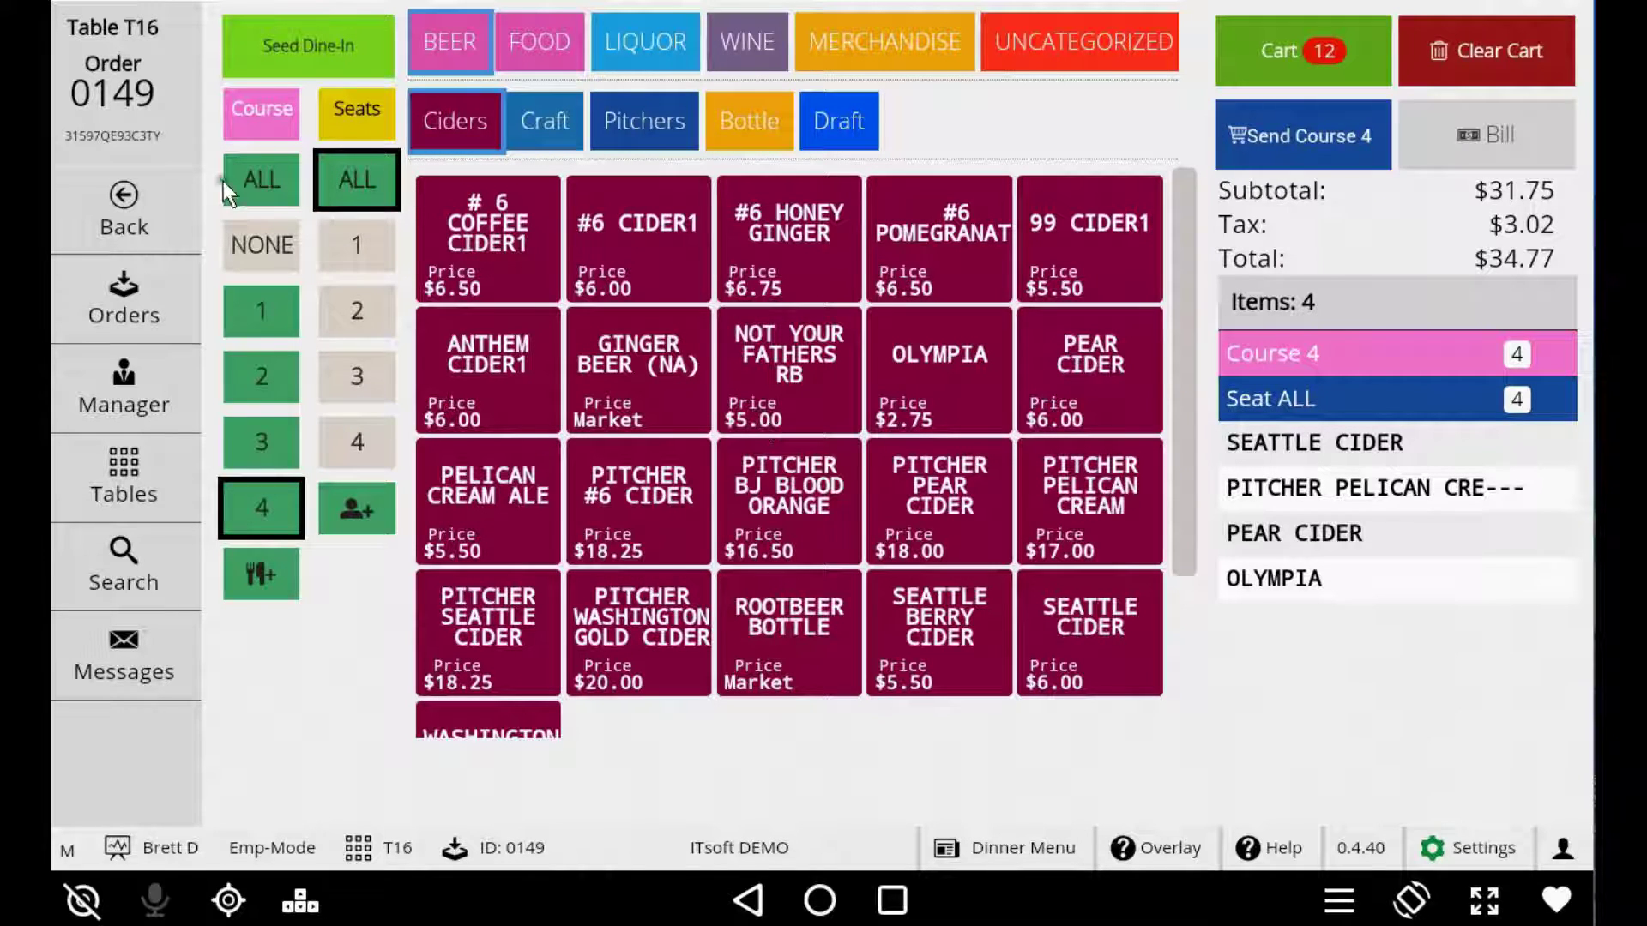
Step: Review the 12-item cart across all courses, then filter it to Course 1's four ciders
left_click(255, 182)
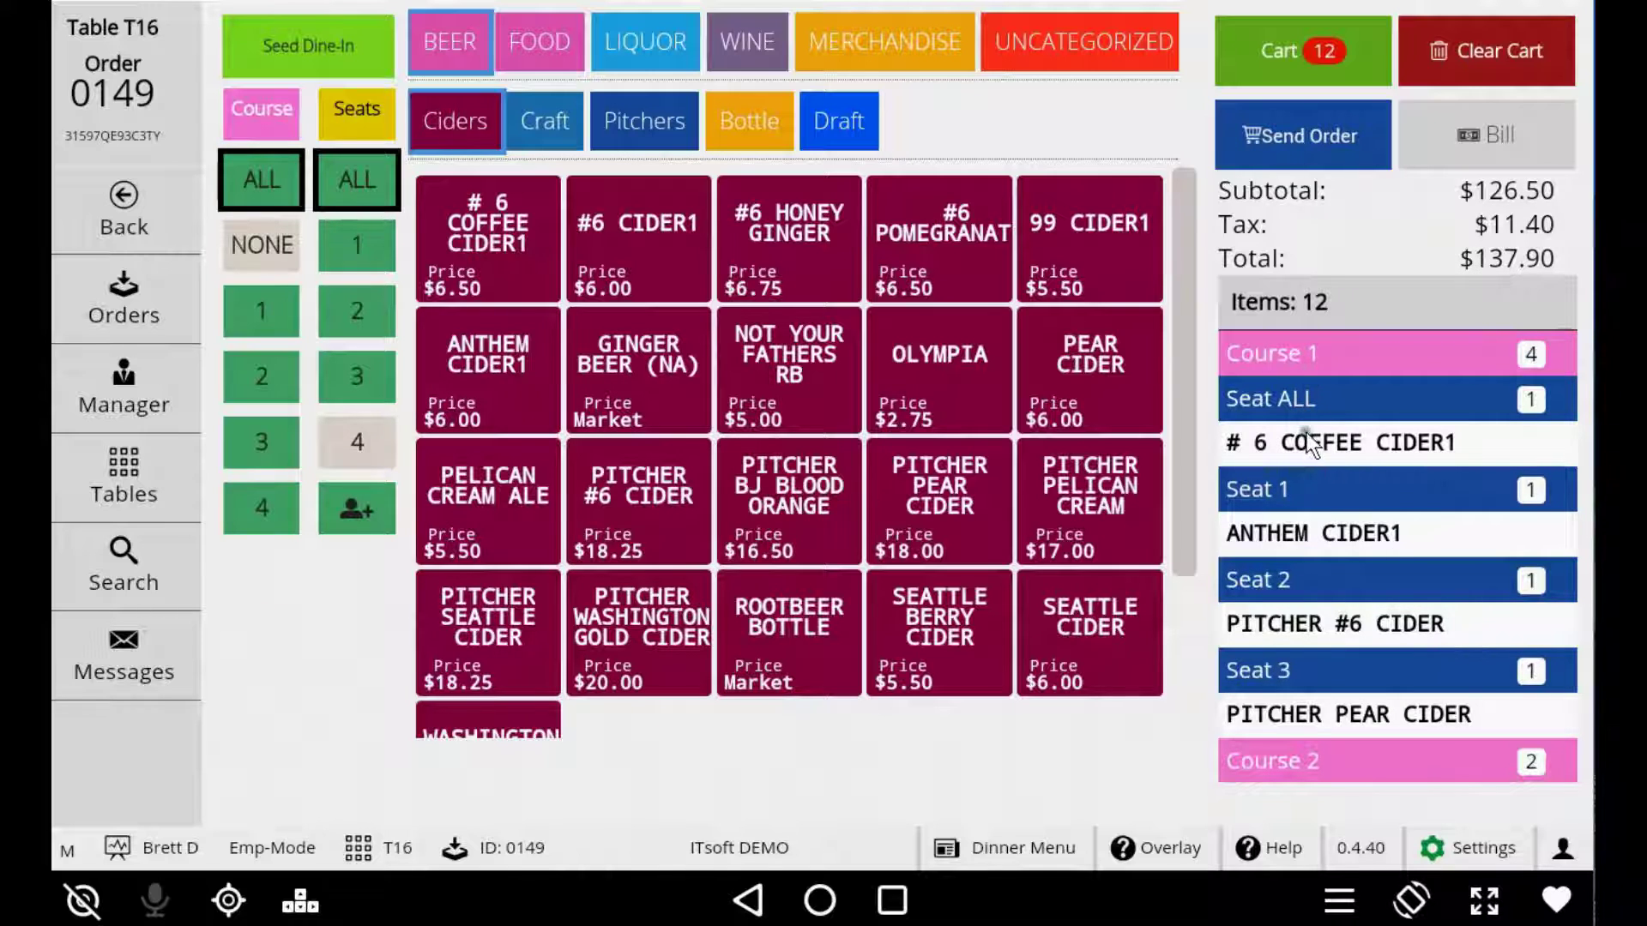
scroll(1331, 535, "down", 5)
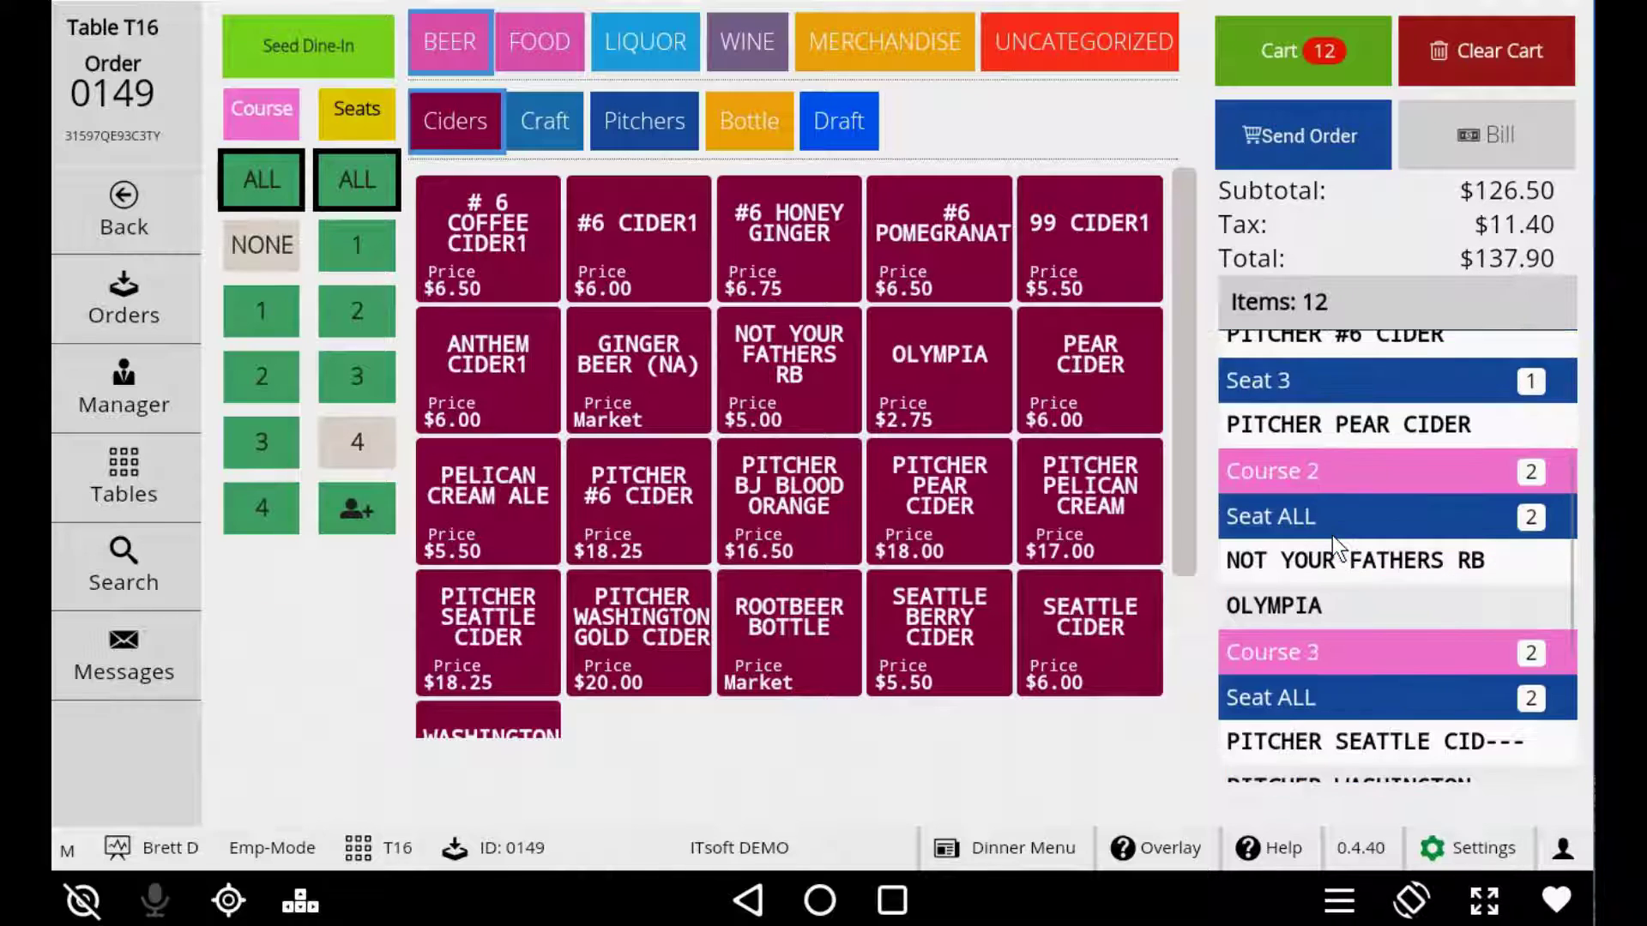
scroll(1331, 535, "down", 5)
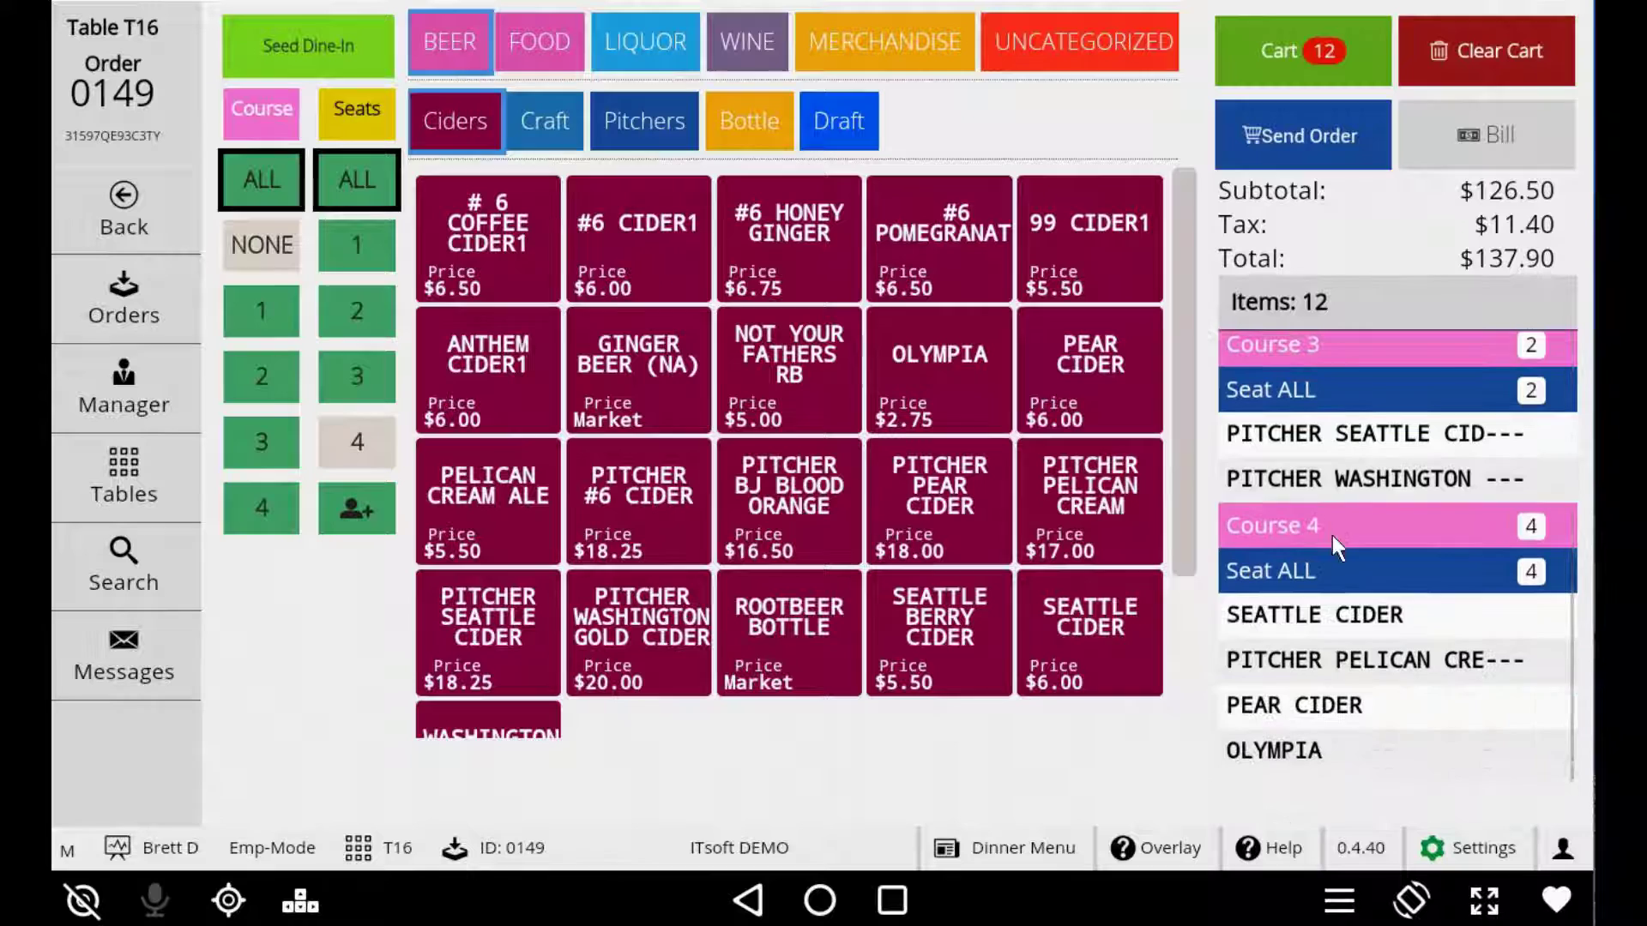
scroll(1331, 542, "up", 10)
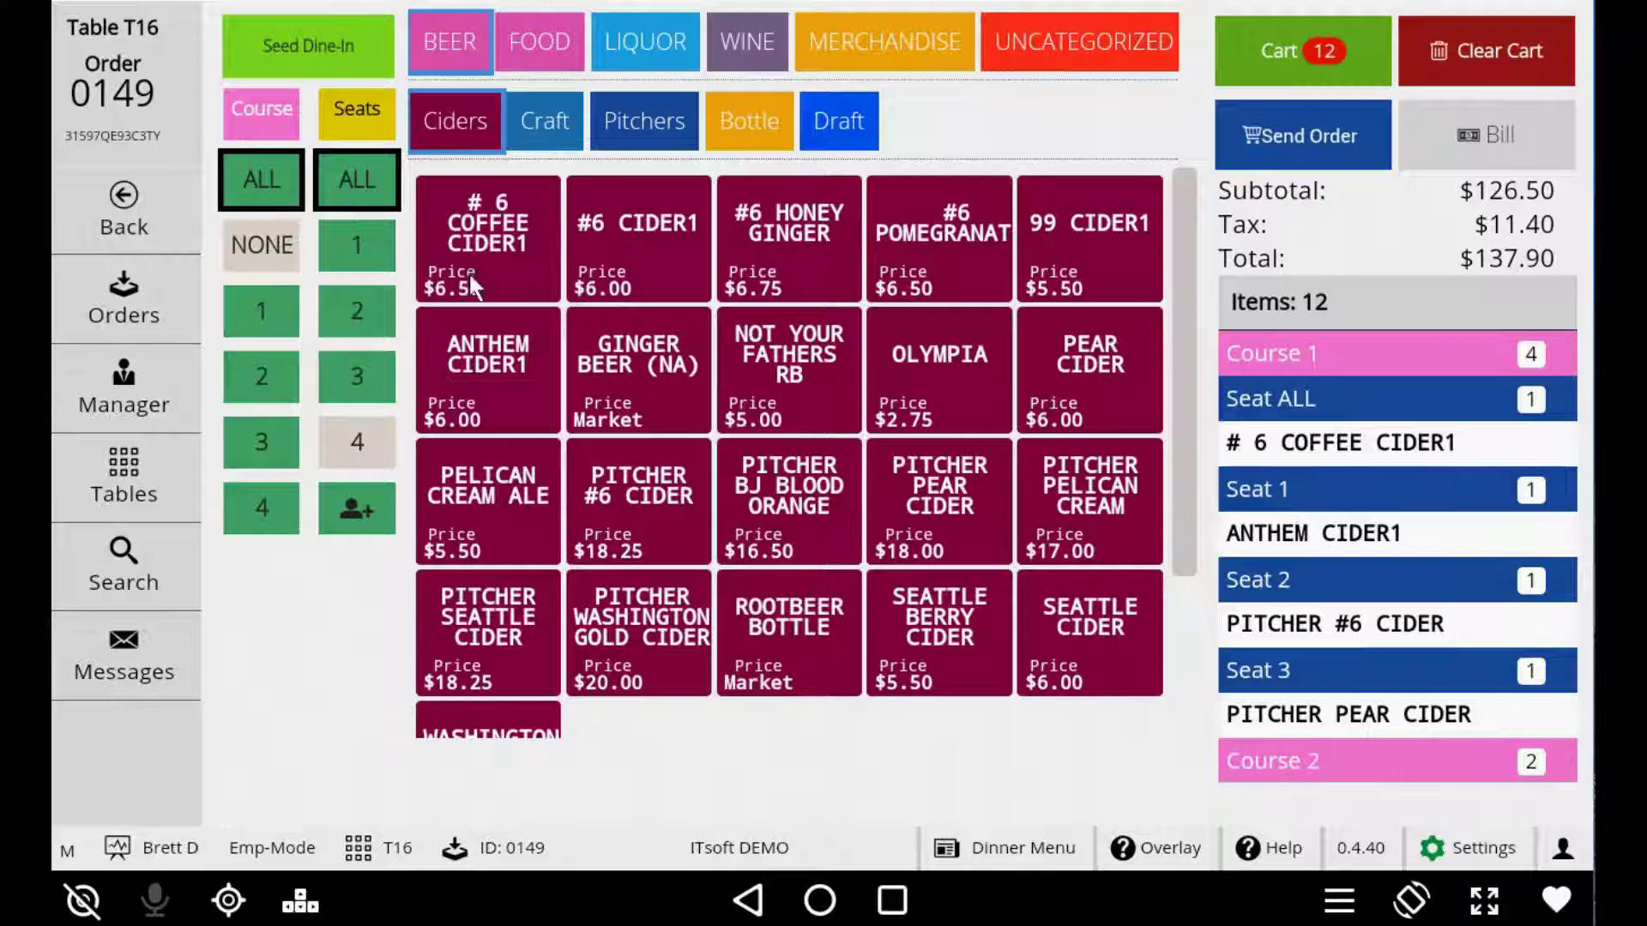
left_click(270, 306)
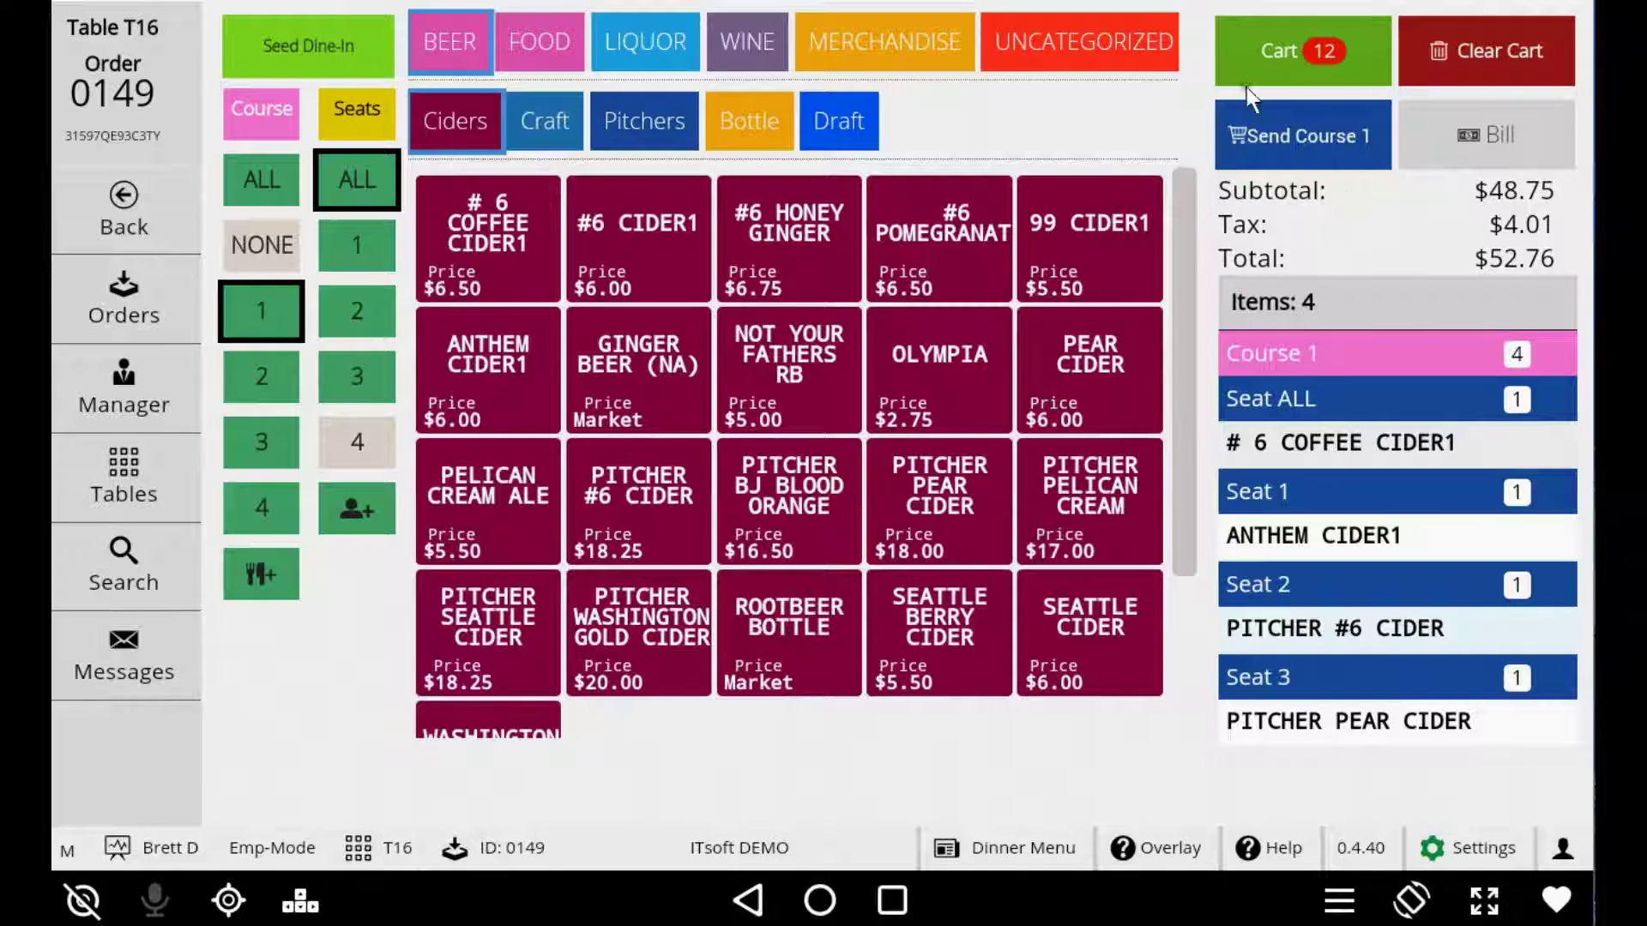
Step: Send Course 1, then Course 2, of table T16's order to the kitchen
left_click(1278, 136)
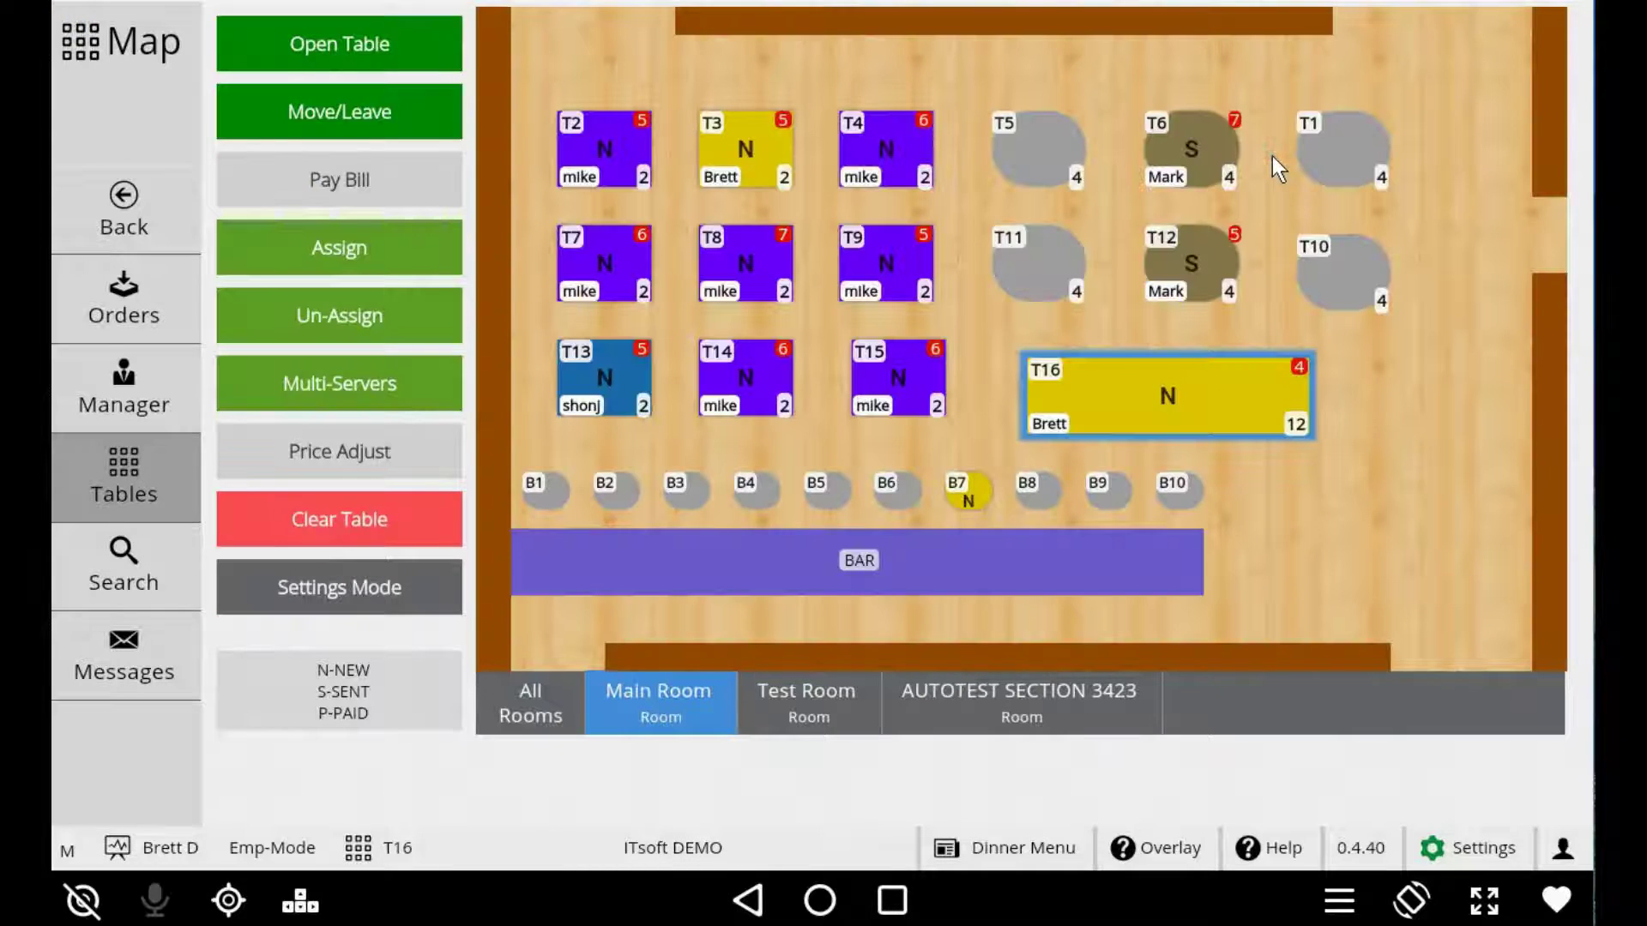
left_click(1190, 398)
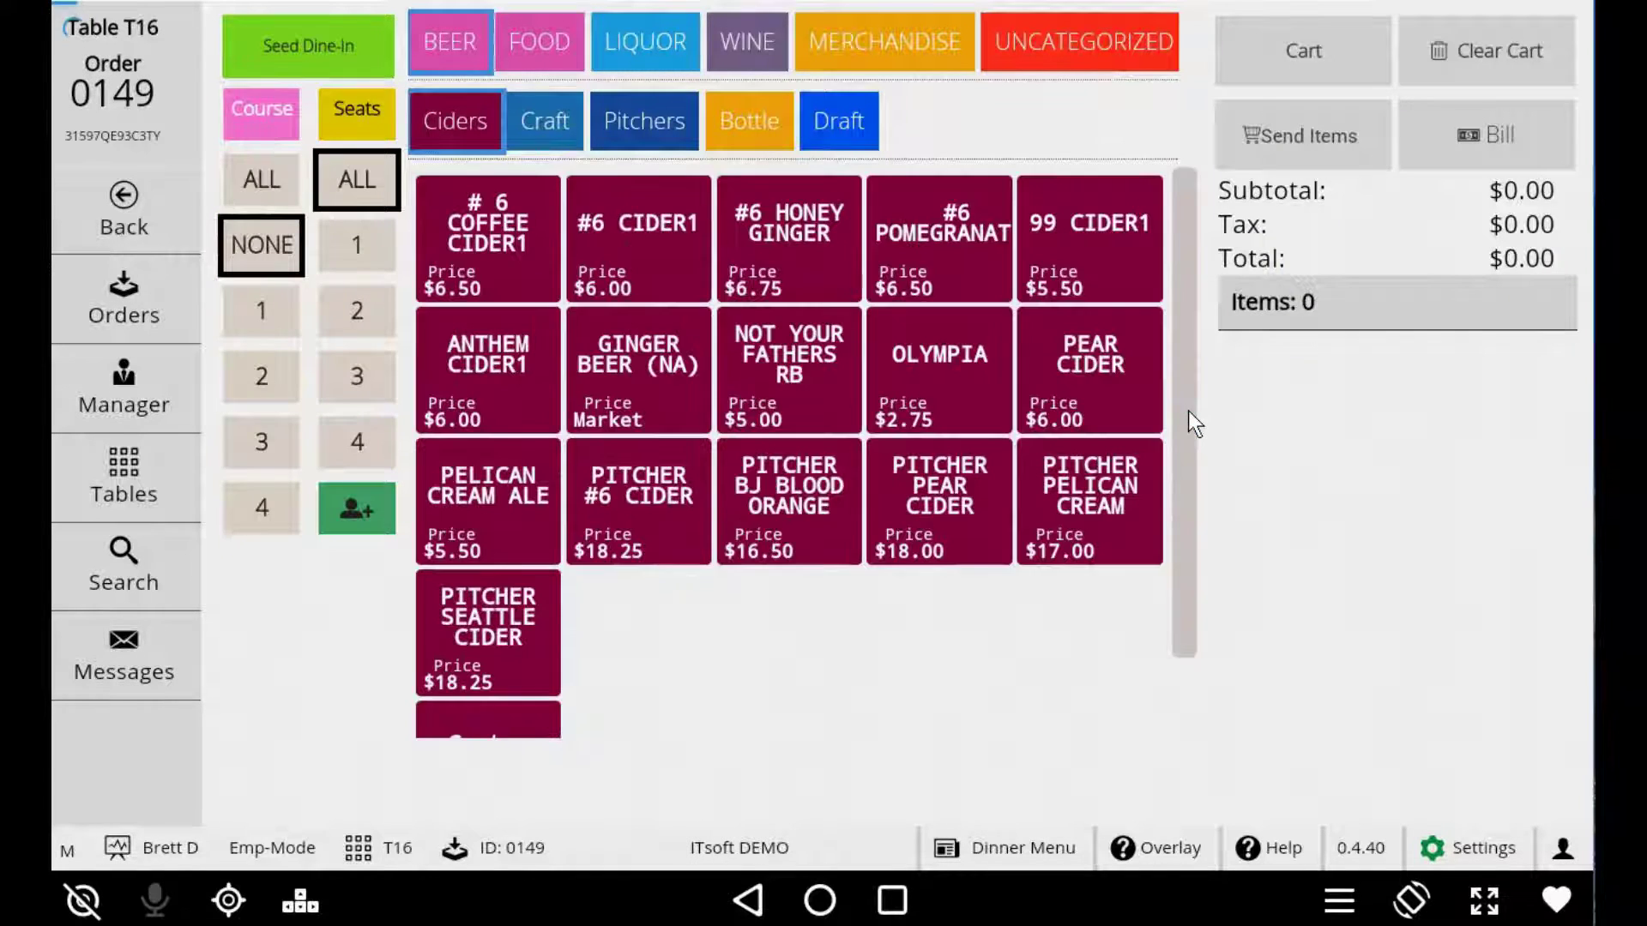
left_click(275, 355)
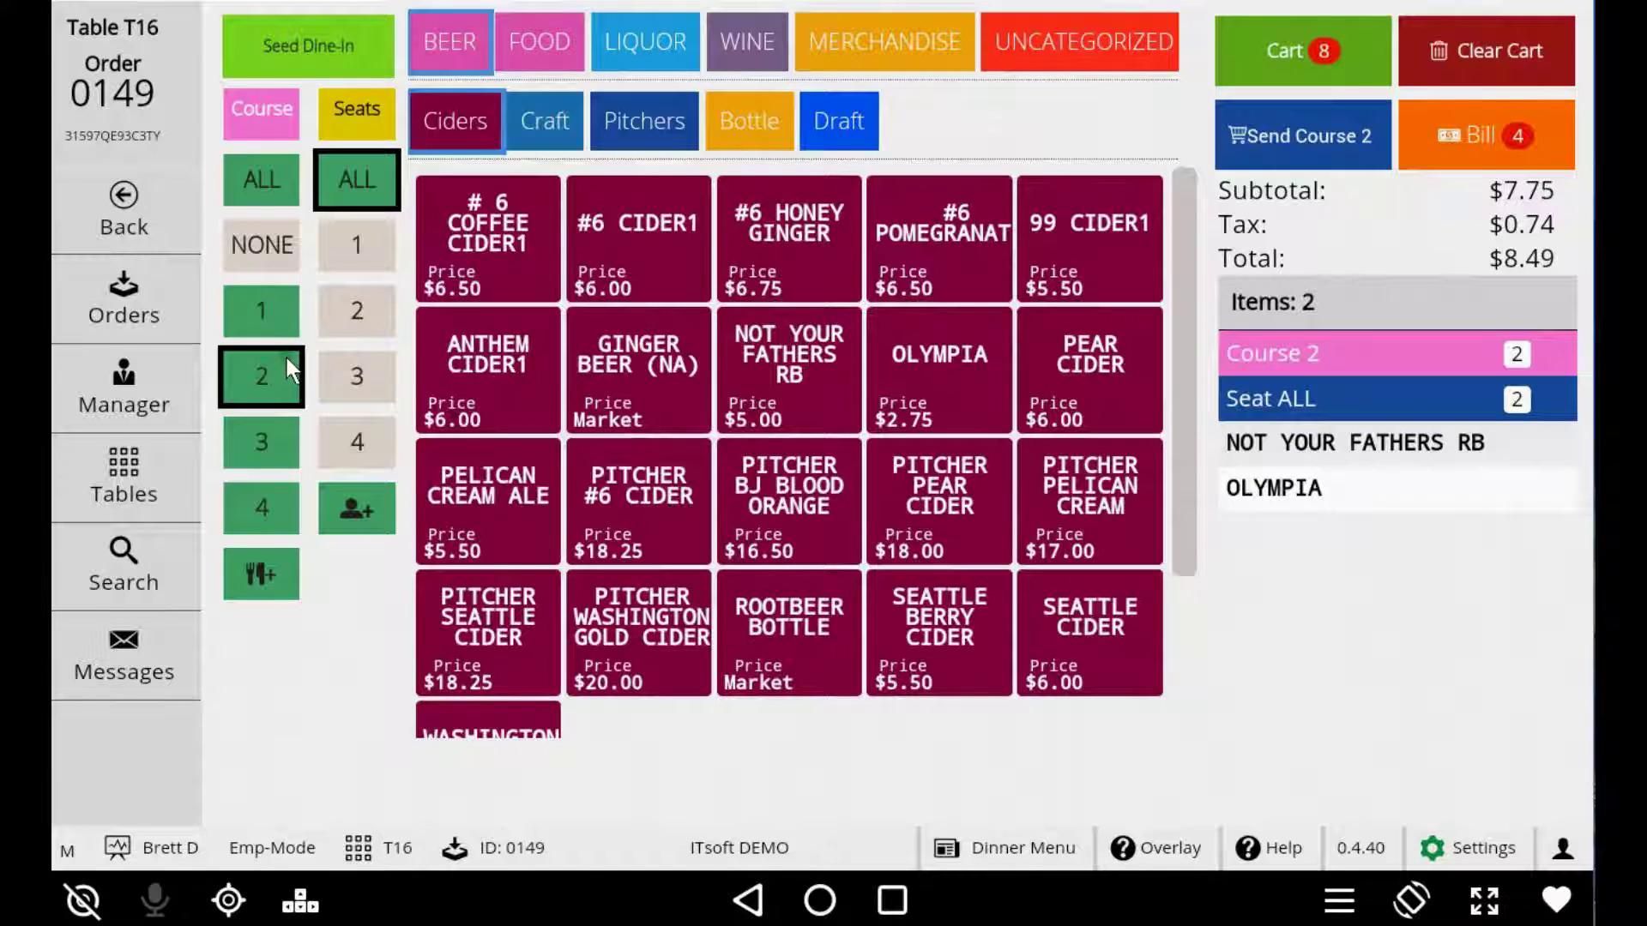
left_click(1235, 137)
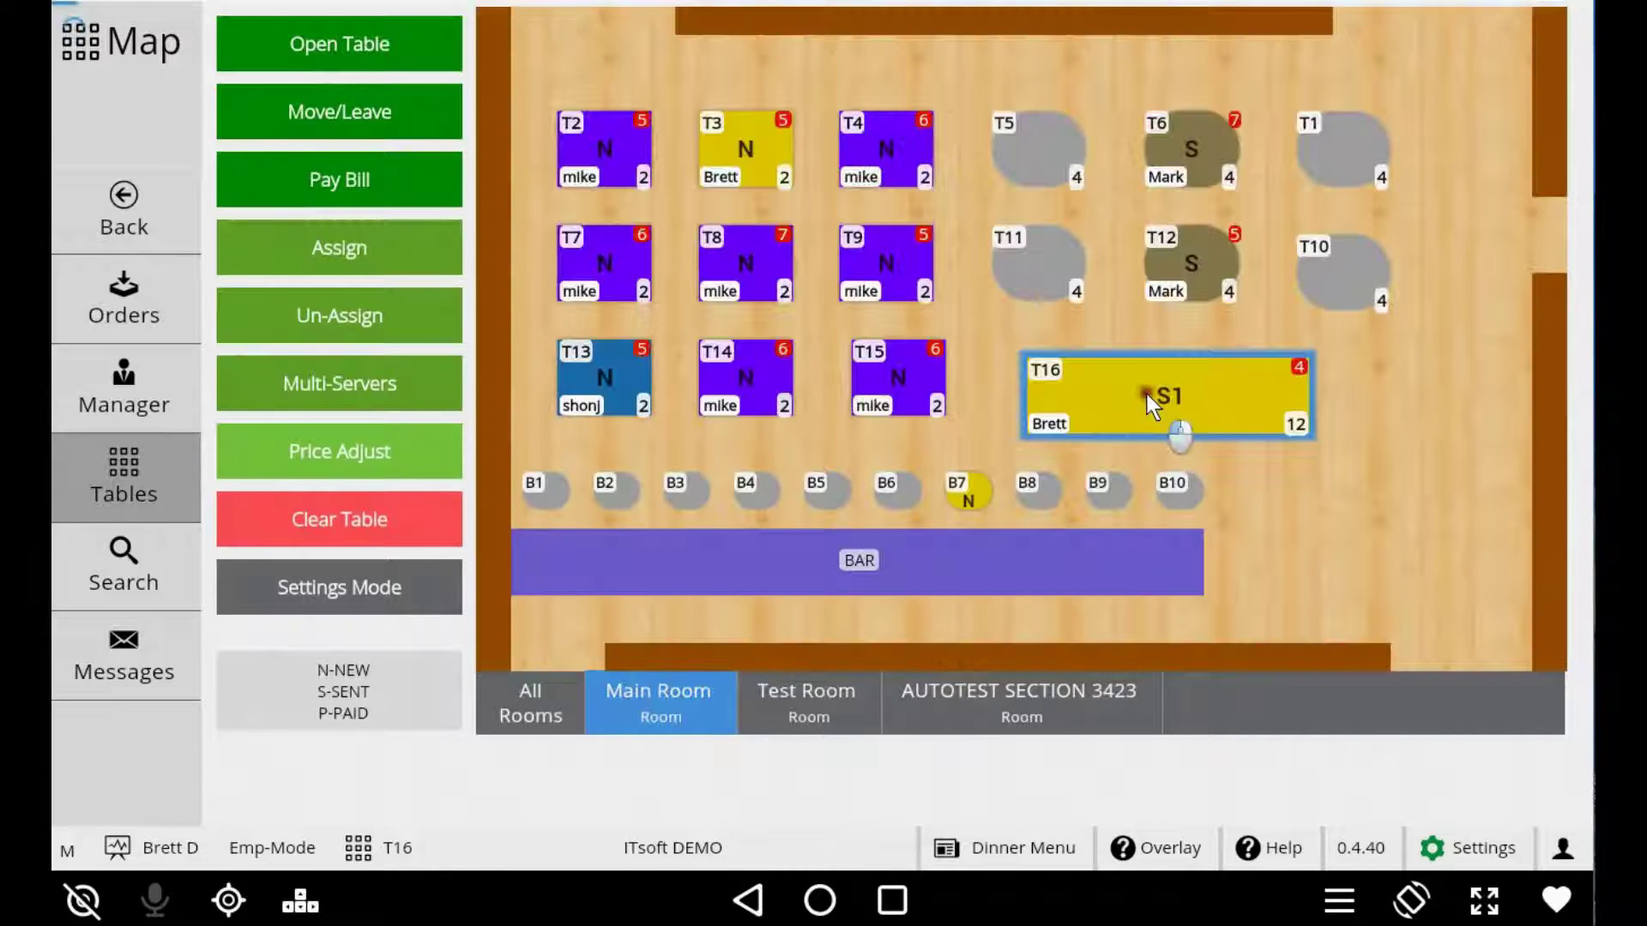
Step: Reopen table T16 and review the items from all courses
left_click(1096, 396)
left_click(250, 172)
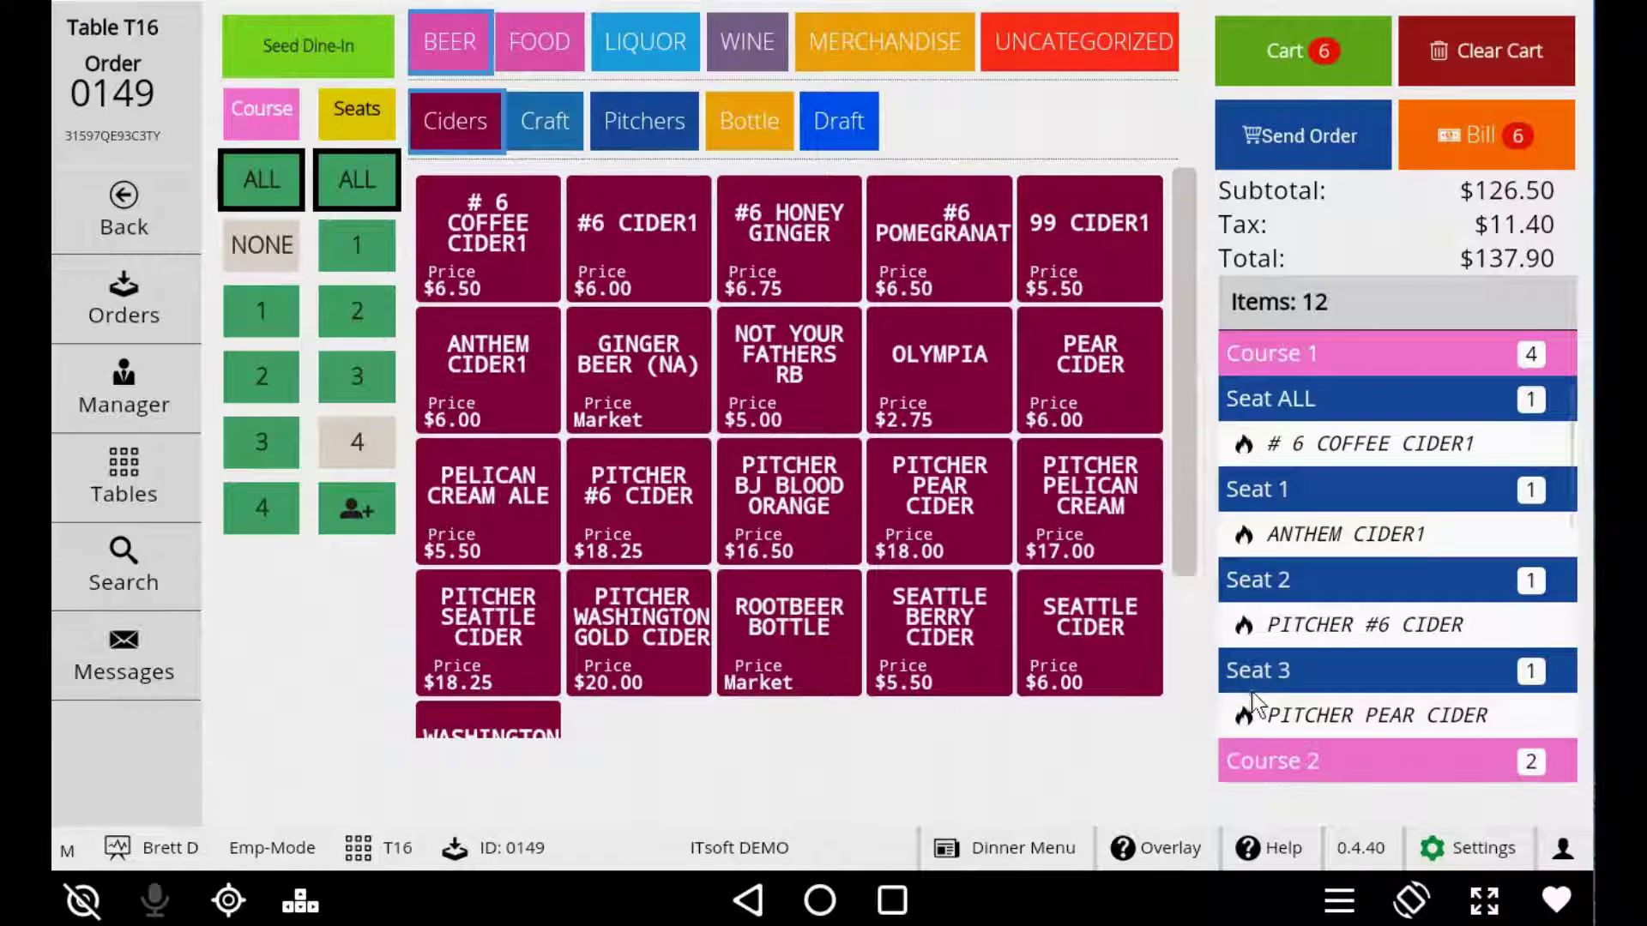
scroll(1252, 691, "down", 5)
scroll(1252, 676, "down", 4)
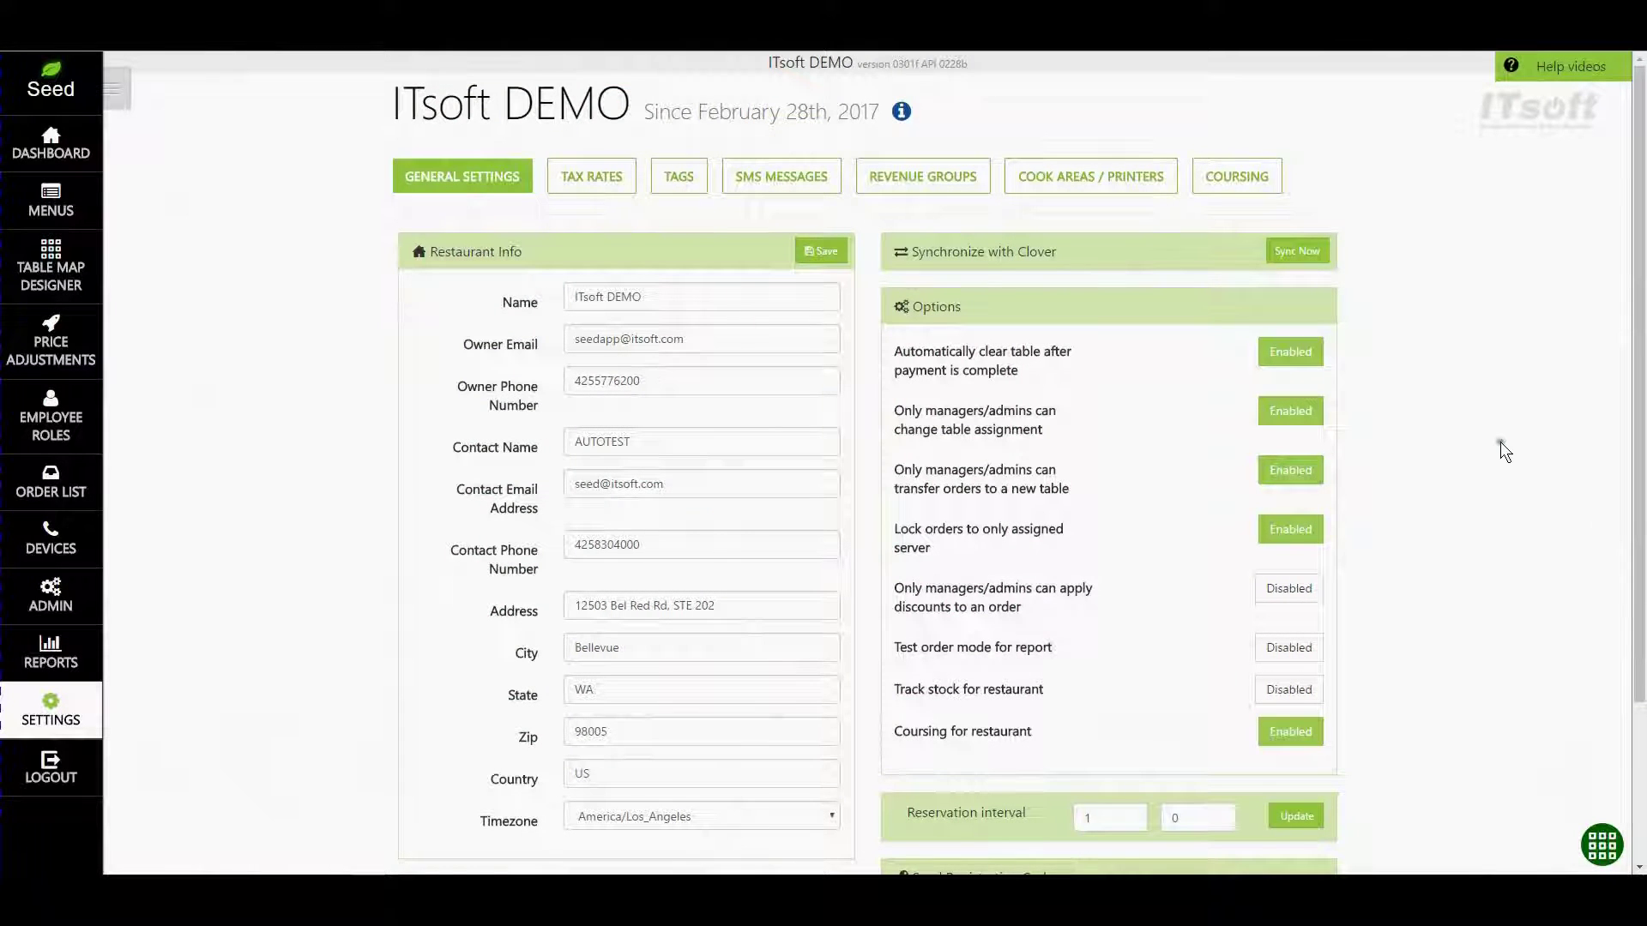
Step: Open the COURSING tab in the restaurant's Settings
left_click(1254, 185)
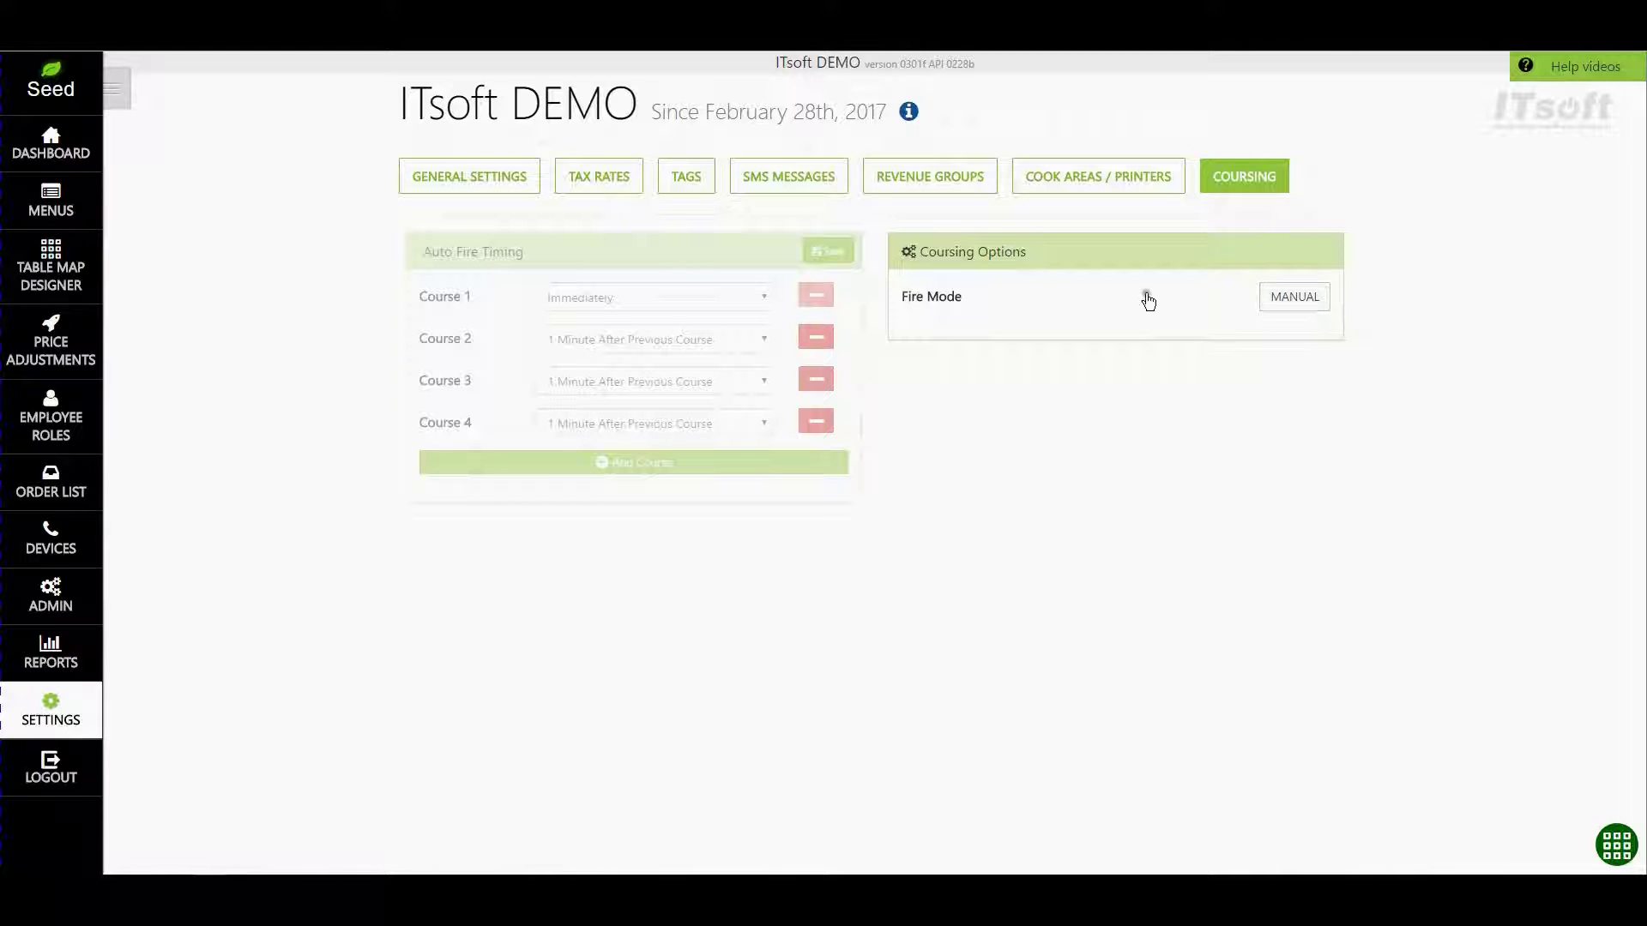
Step: Change Fire Mode from MANUAL to AUTOMATIC
left_click(1294, 307)
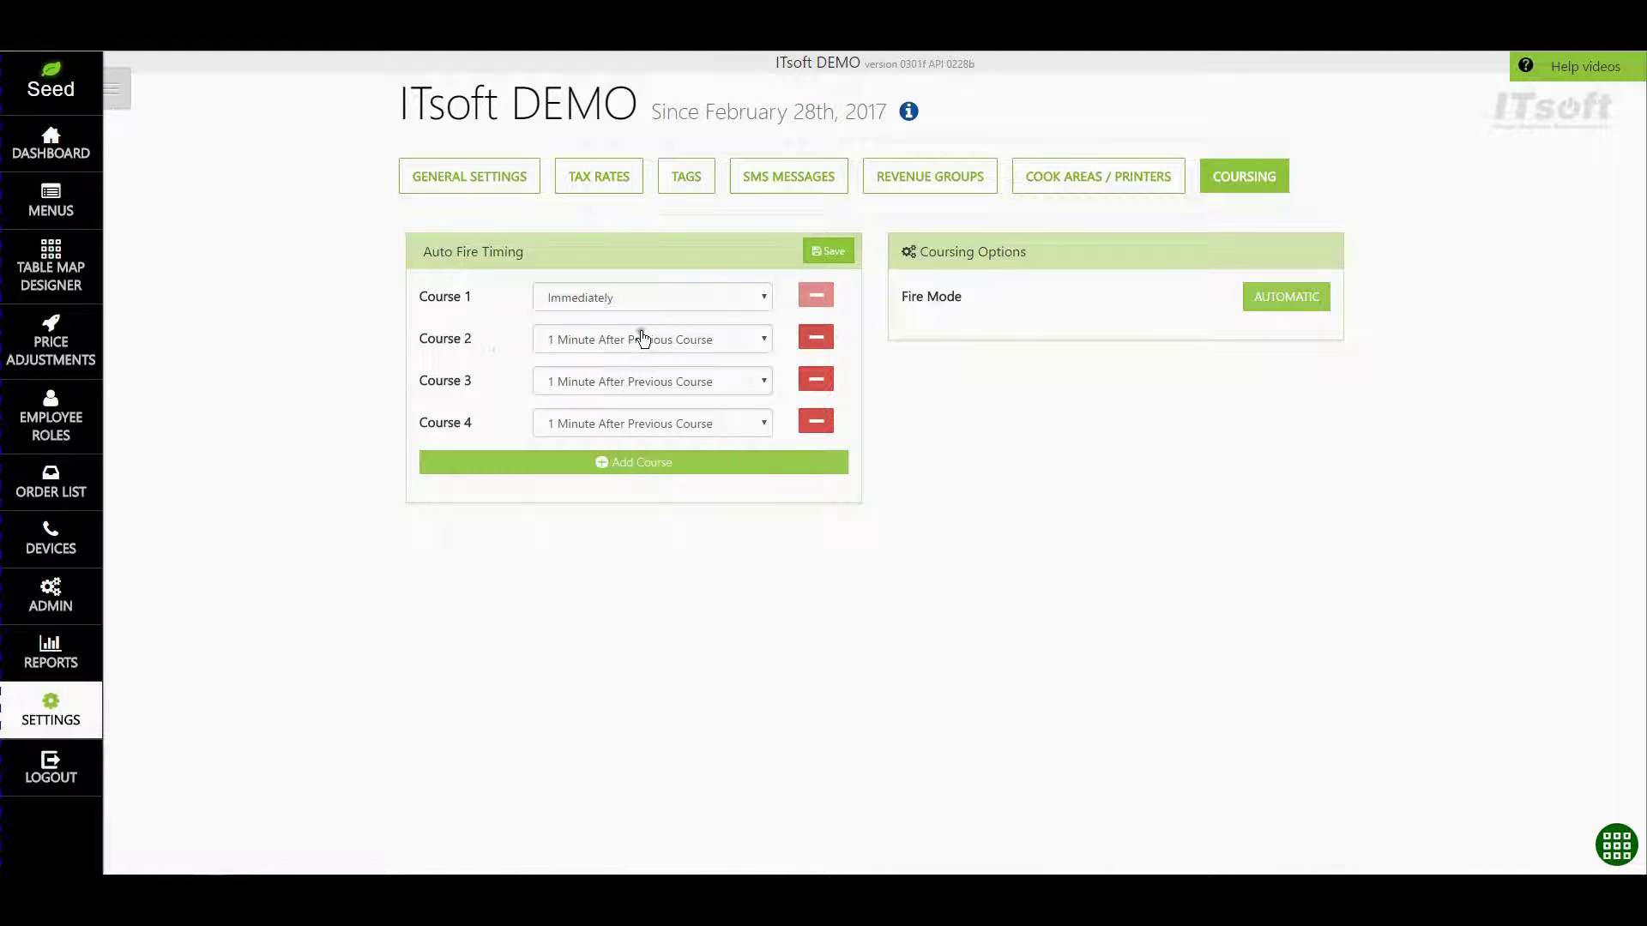
Step: Set auto-fire delays of 5, 3 and 5 minutes for Courses 2, 3 and 4
left_click(615, 341)
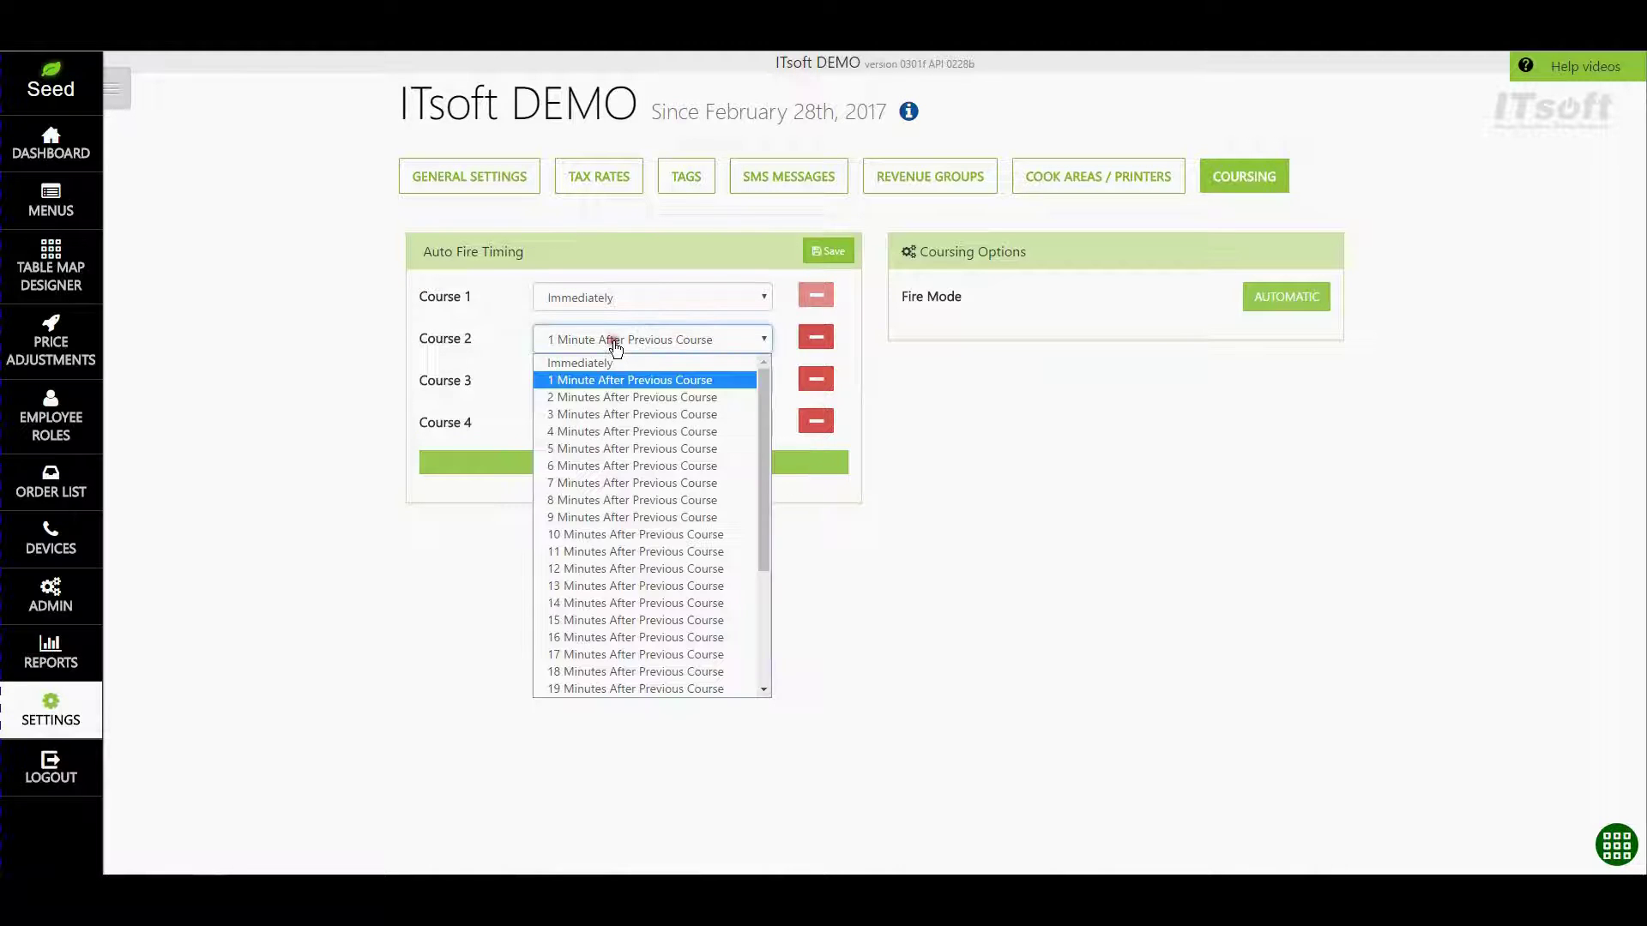
left_click(612, 449)
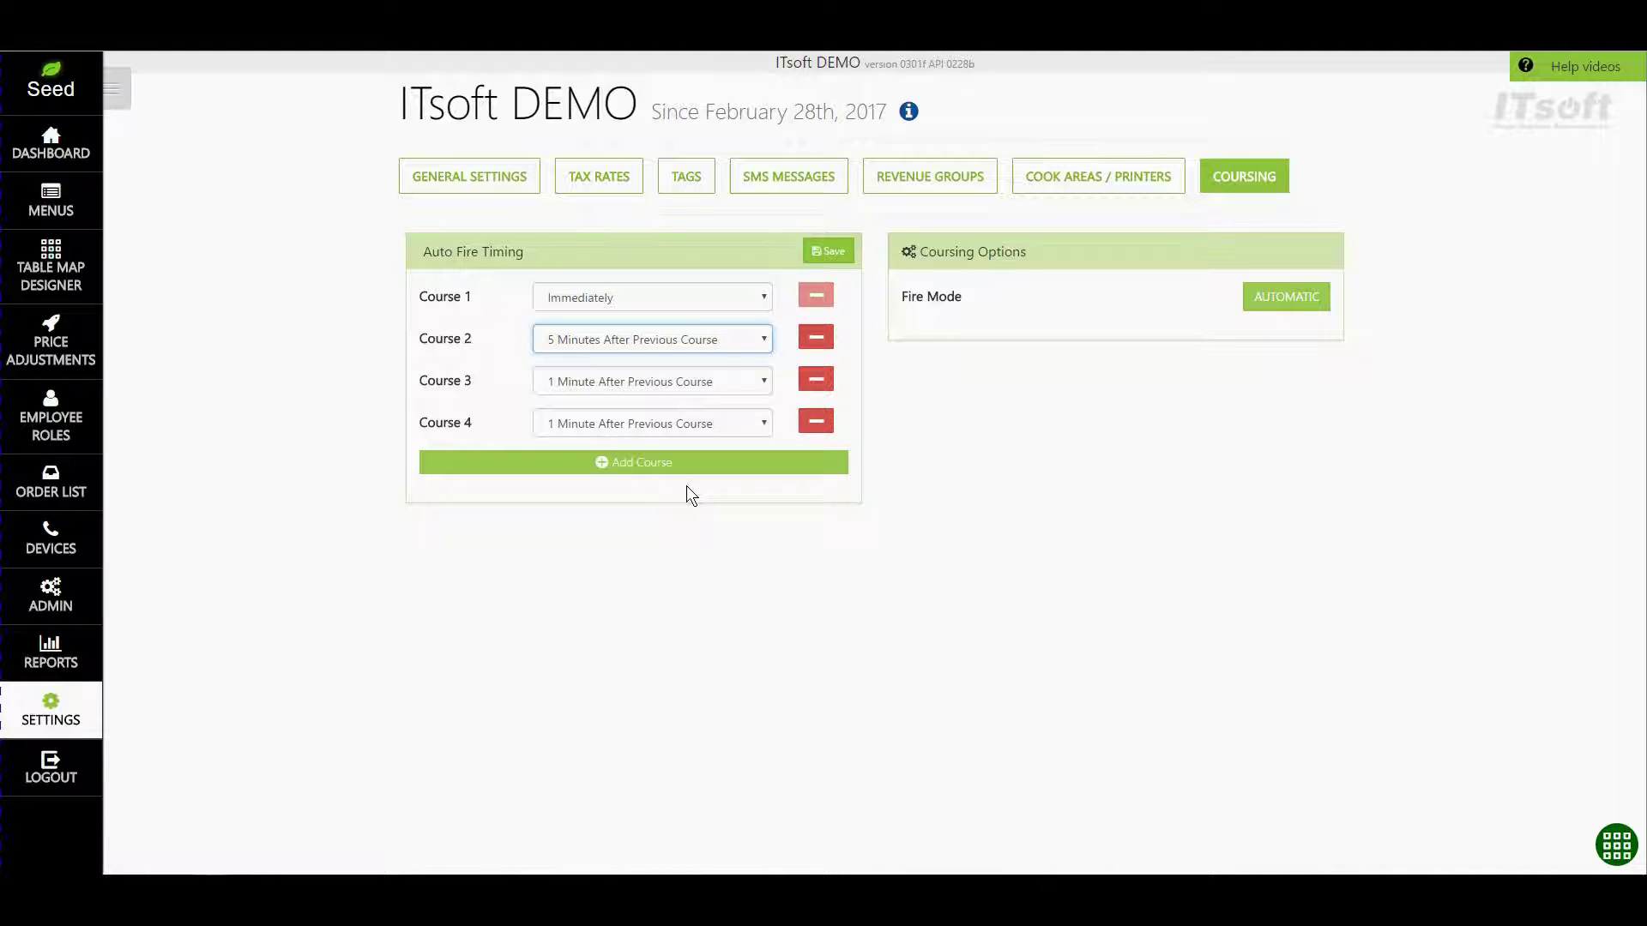
left_click(680, 381)
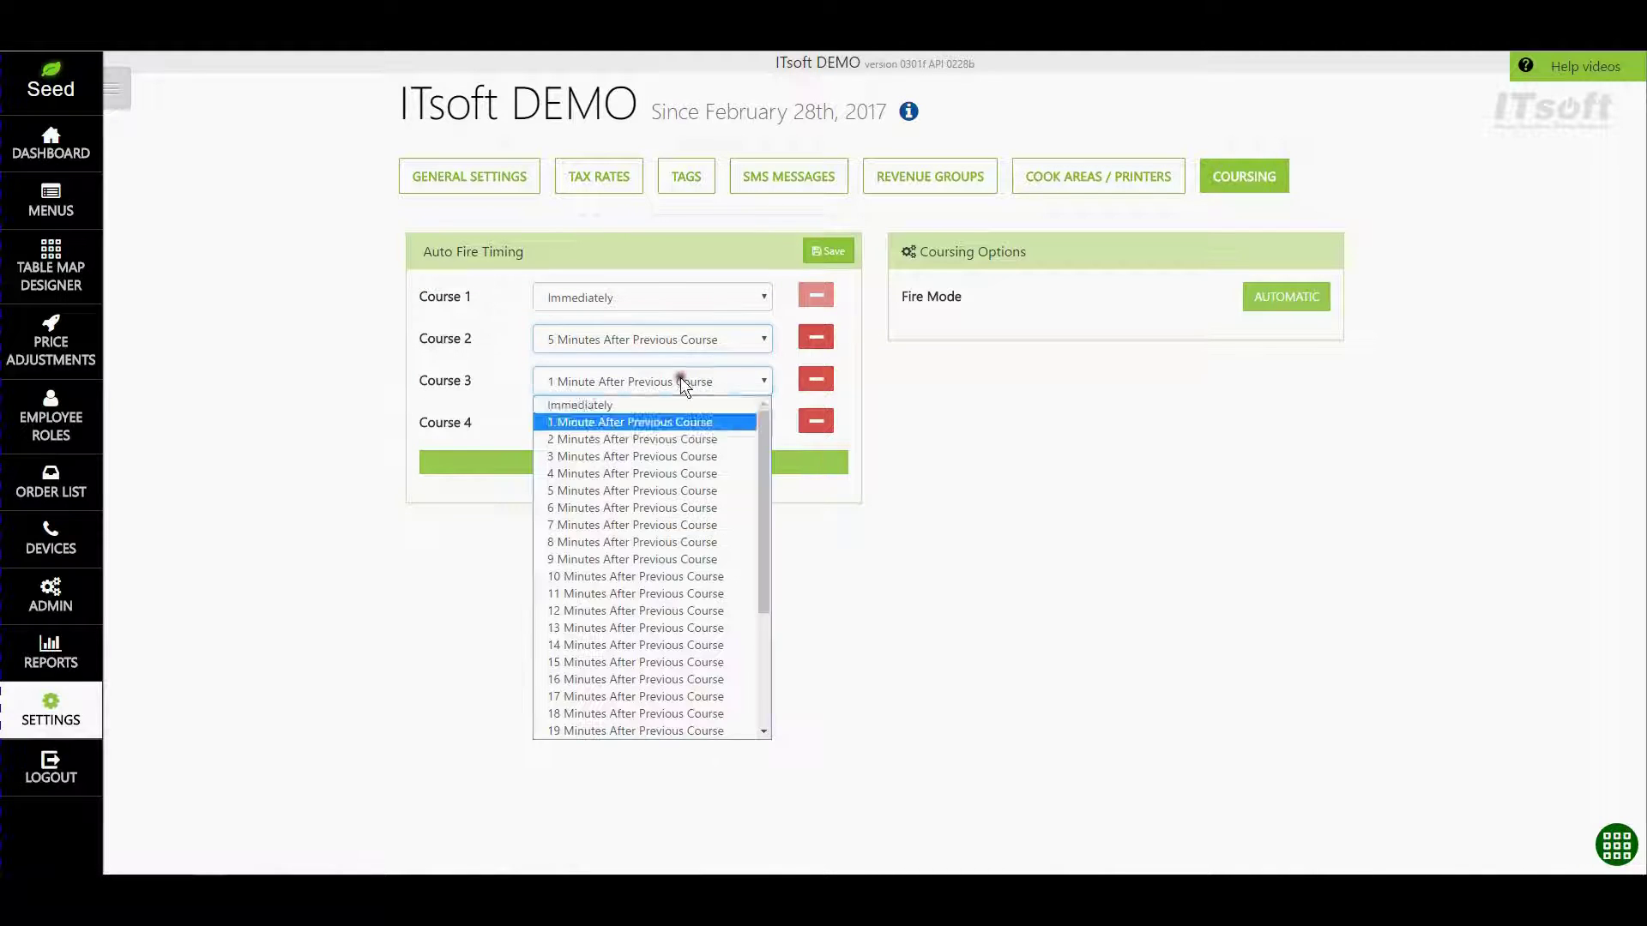
left_click(669, 456)
left_click(653, 422)
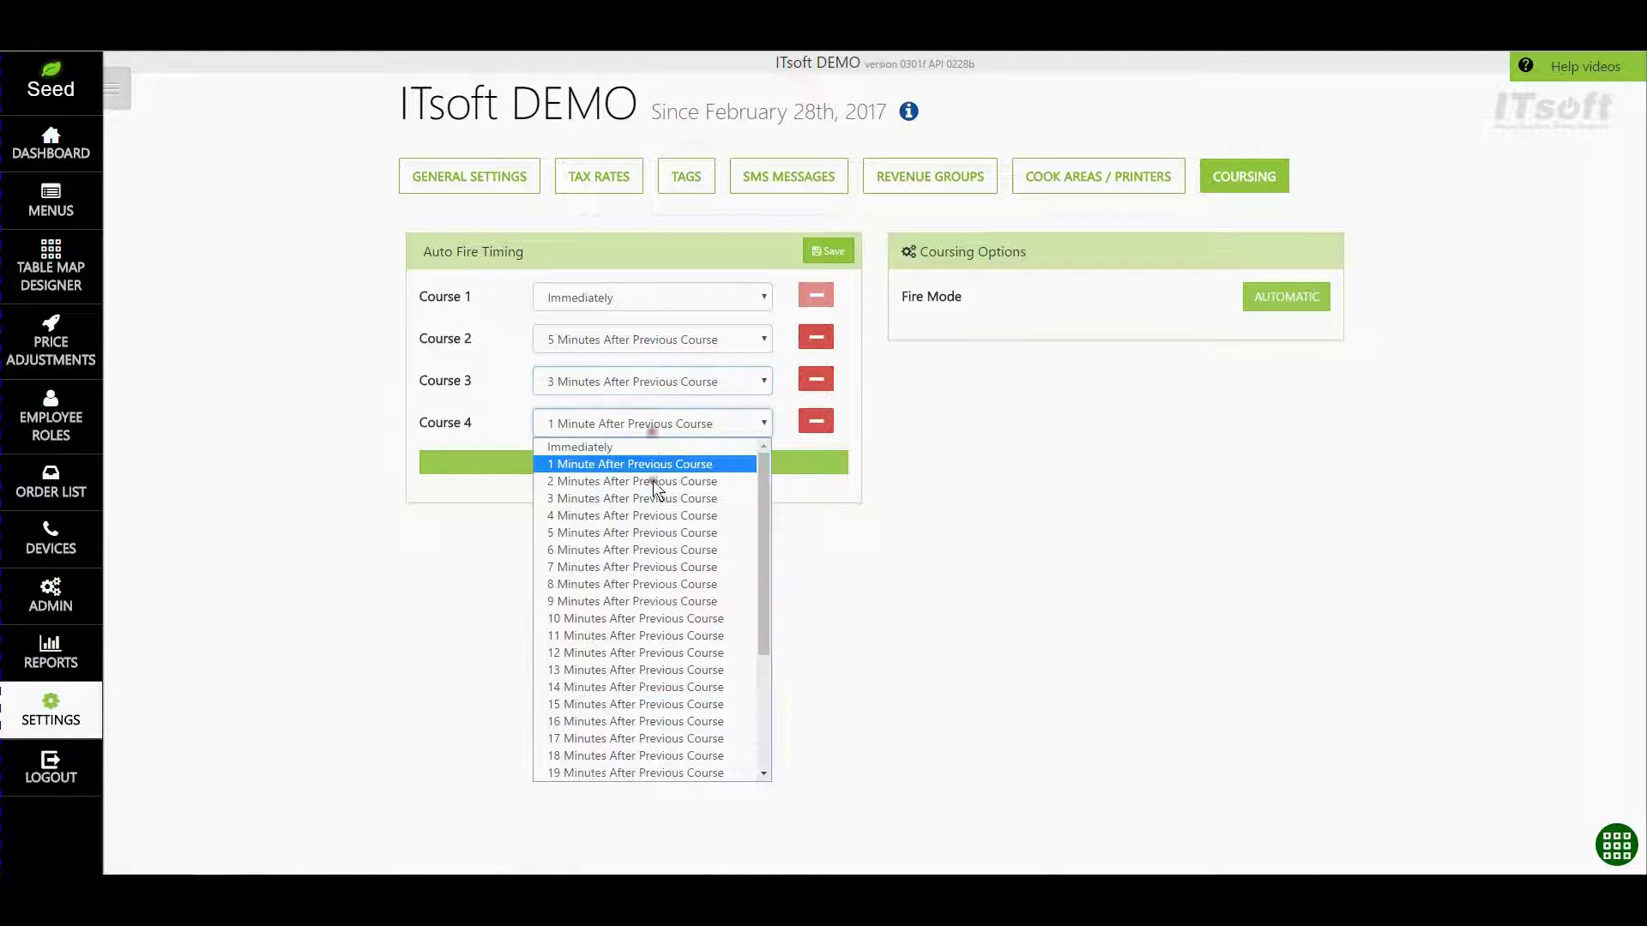
left_click(652, 533)
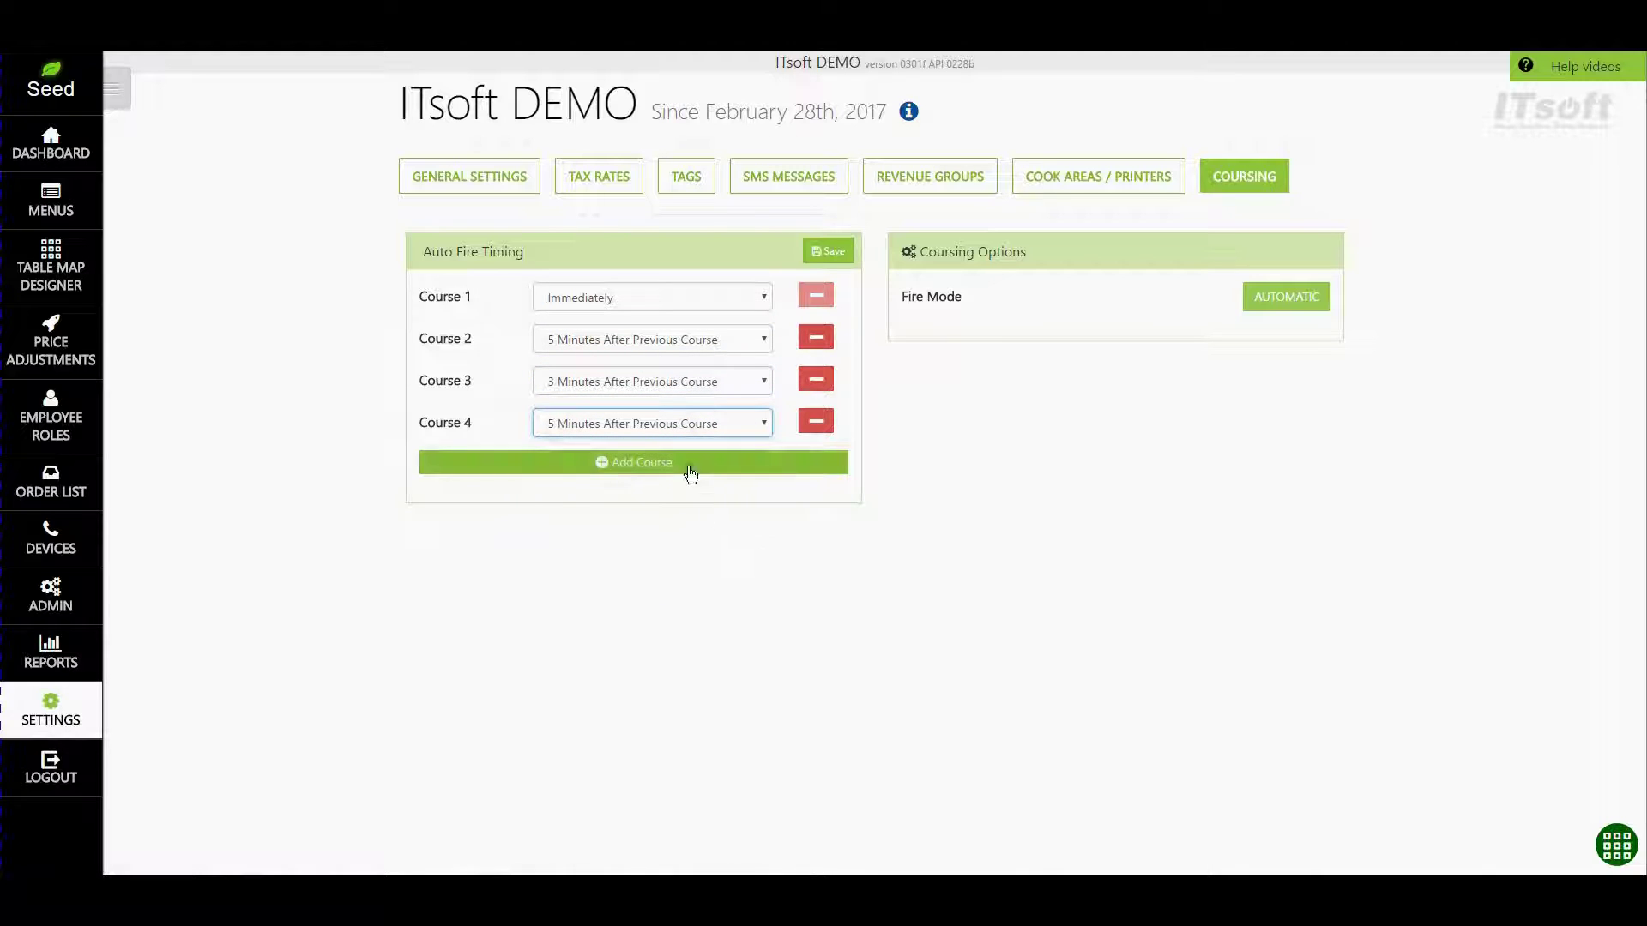
Step: Add Course 5 with a 6-minute delay and save the coursing settings
left_click(607, 467)
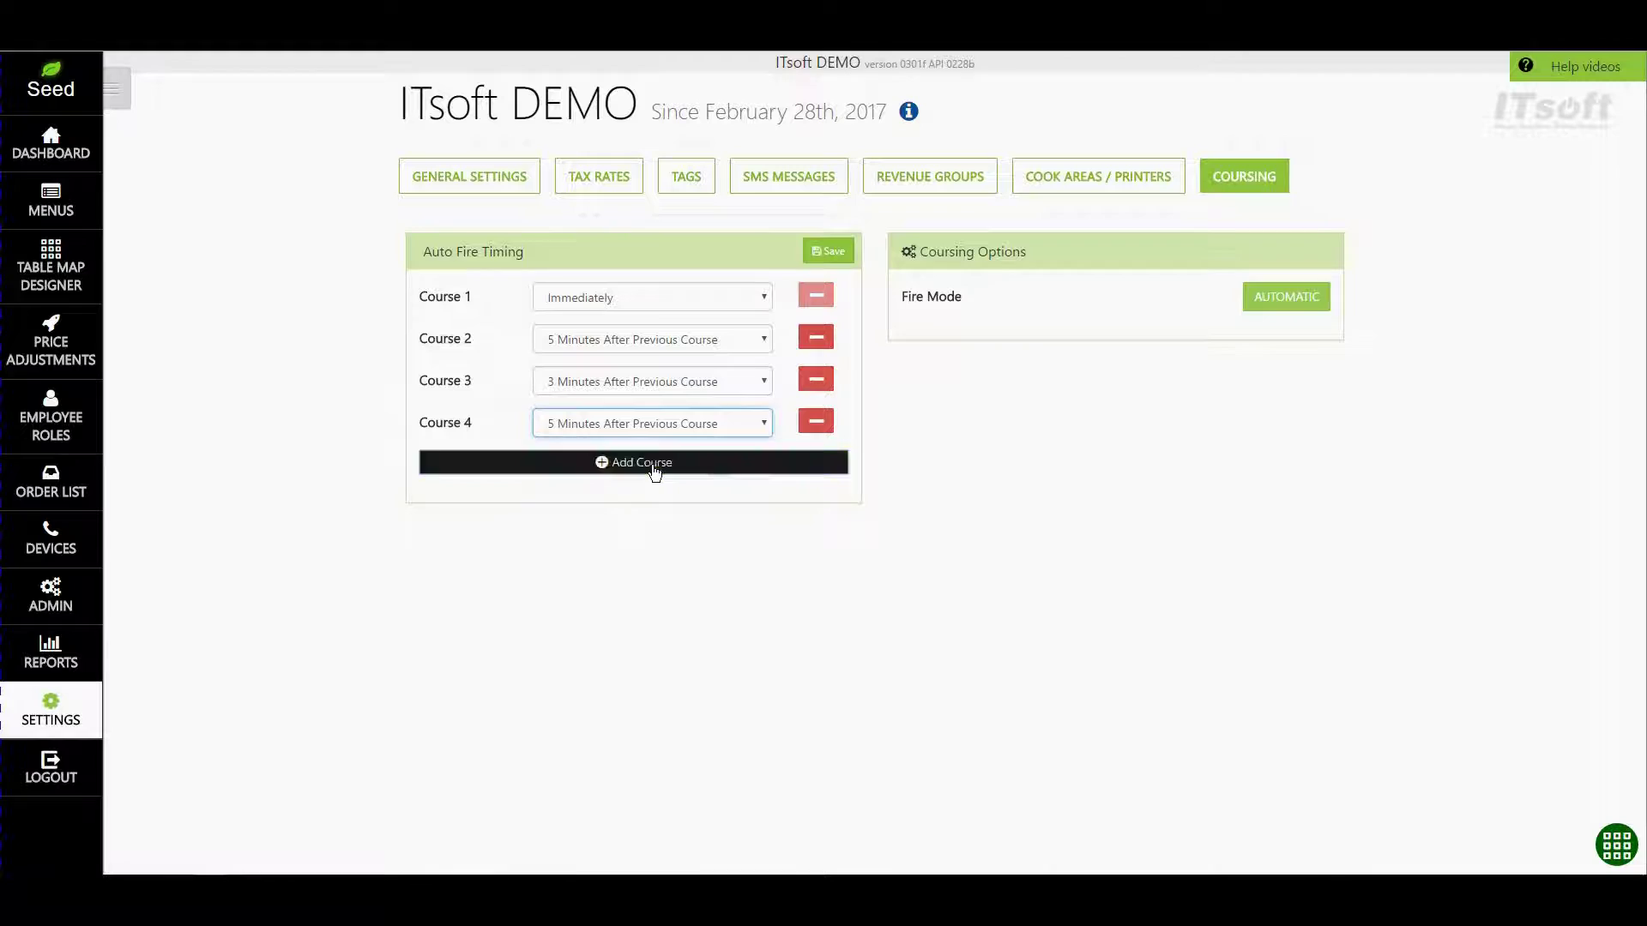
left_click(659, 474)
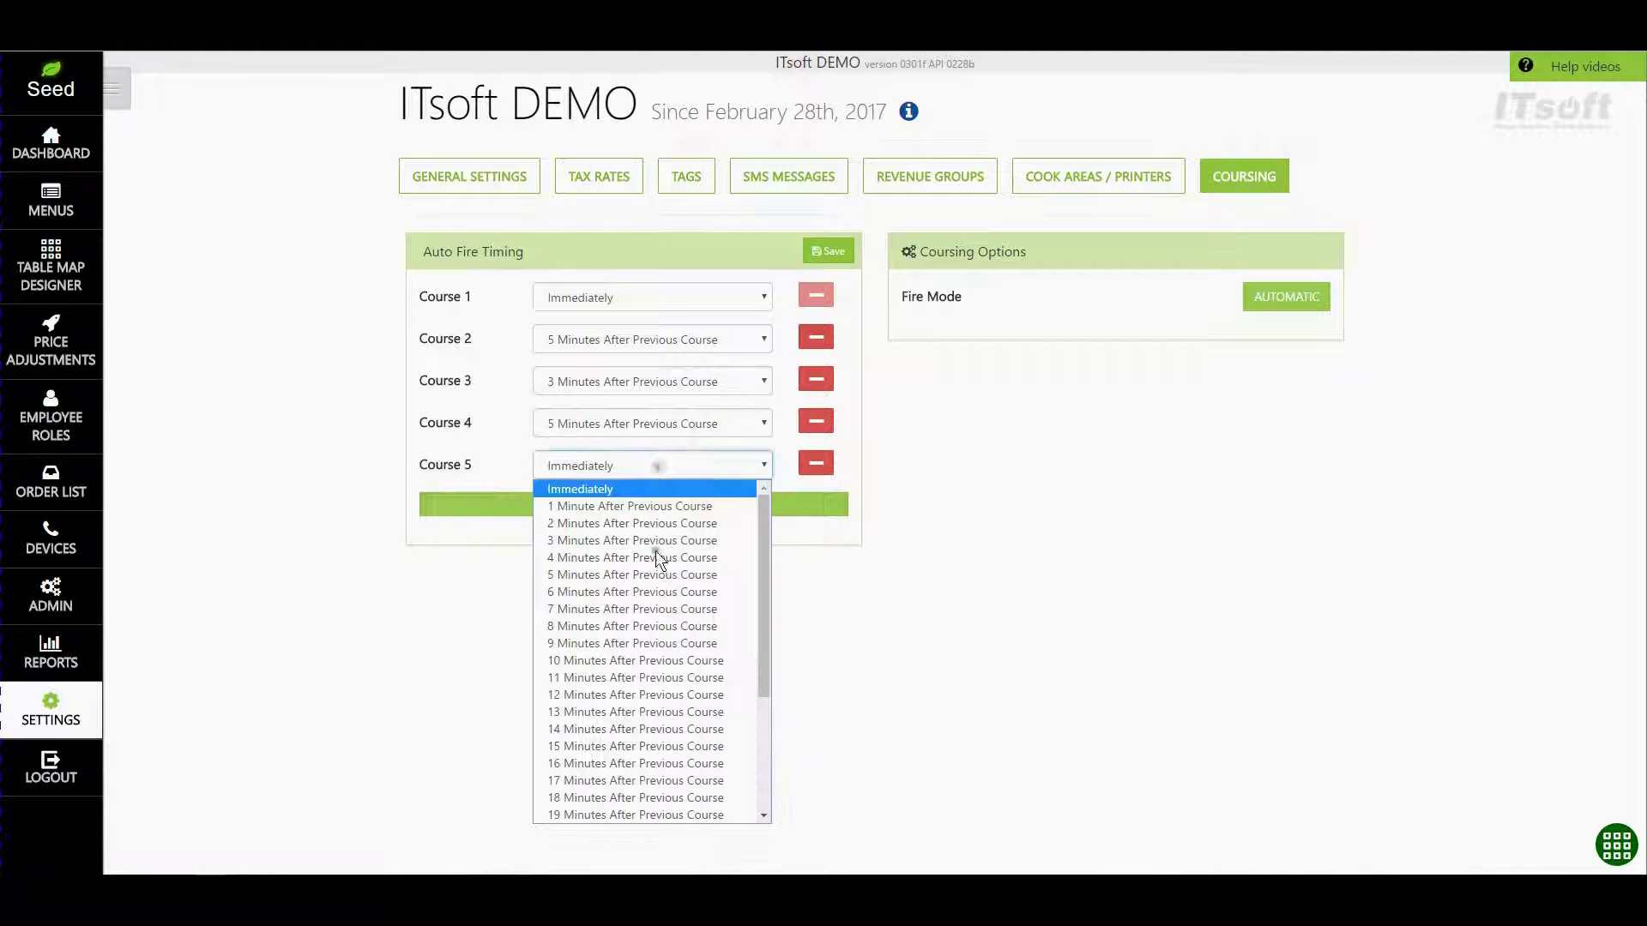
left_click(658, 586)
left_click(826, 258)
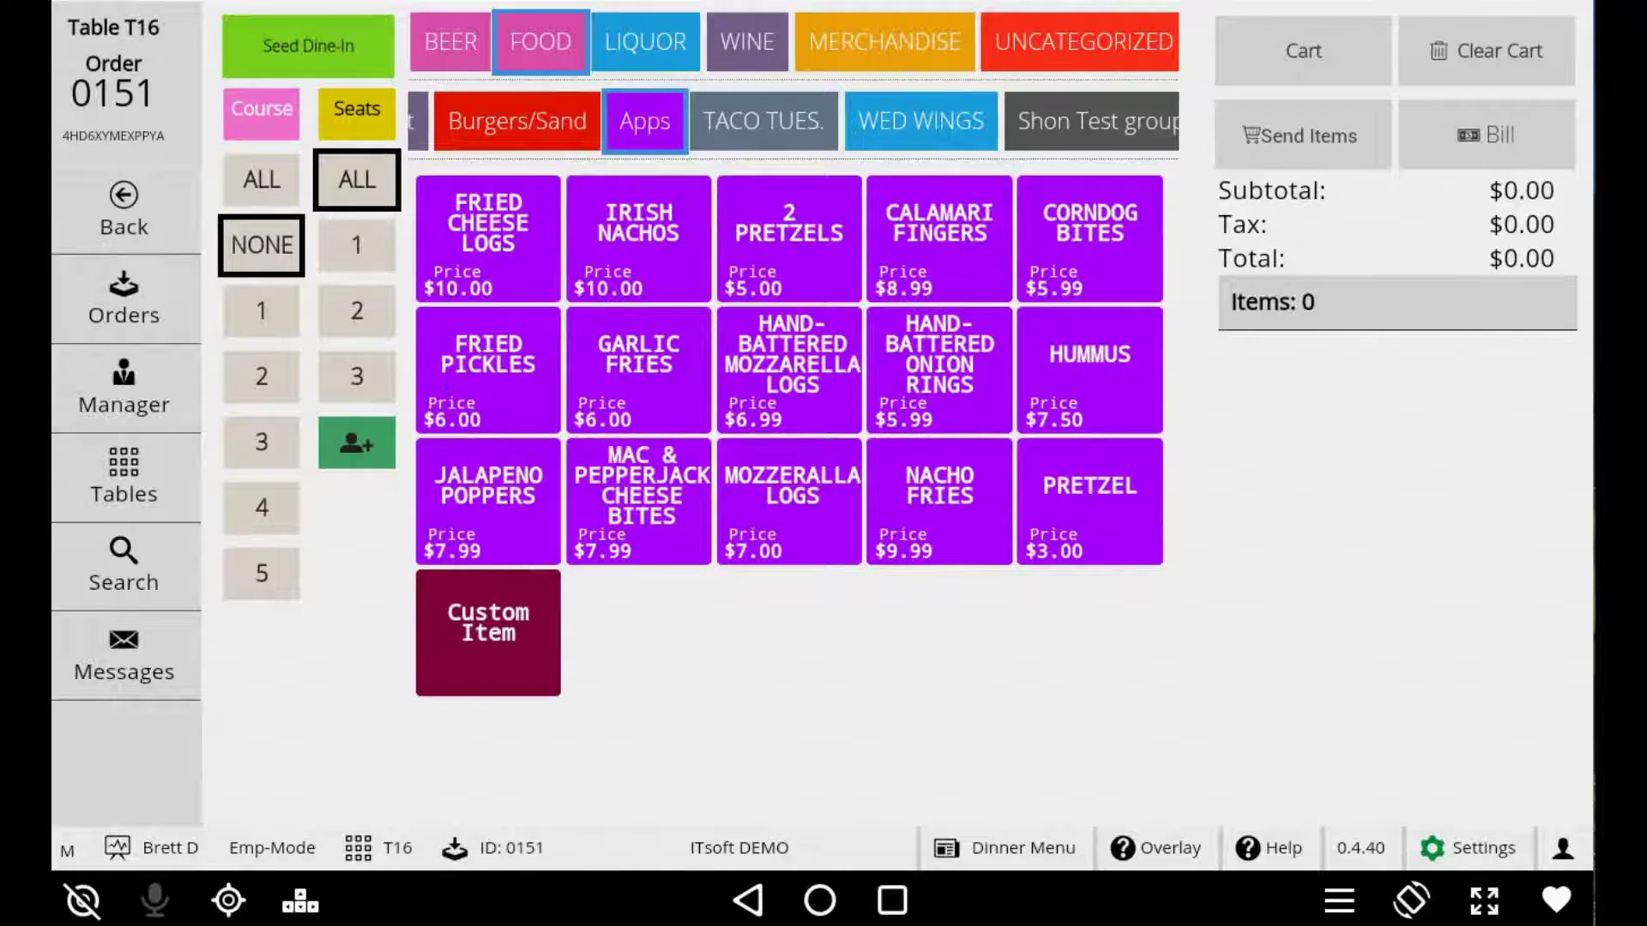
Step: Add FRIED CHEESE LOGS to Course 1 and a $5 BURGER to Course 2
left_click(263, 308)
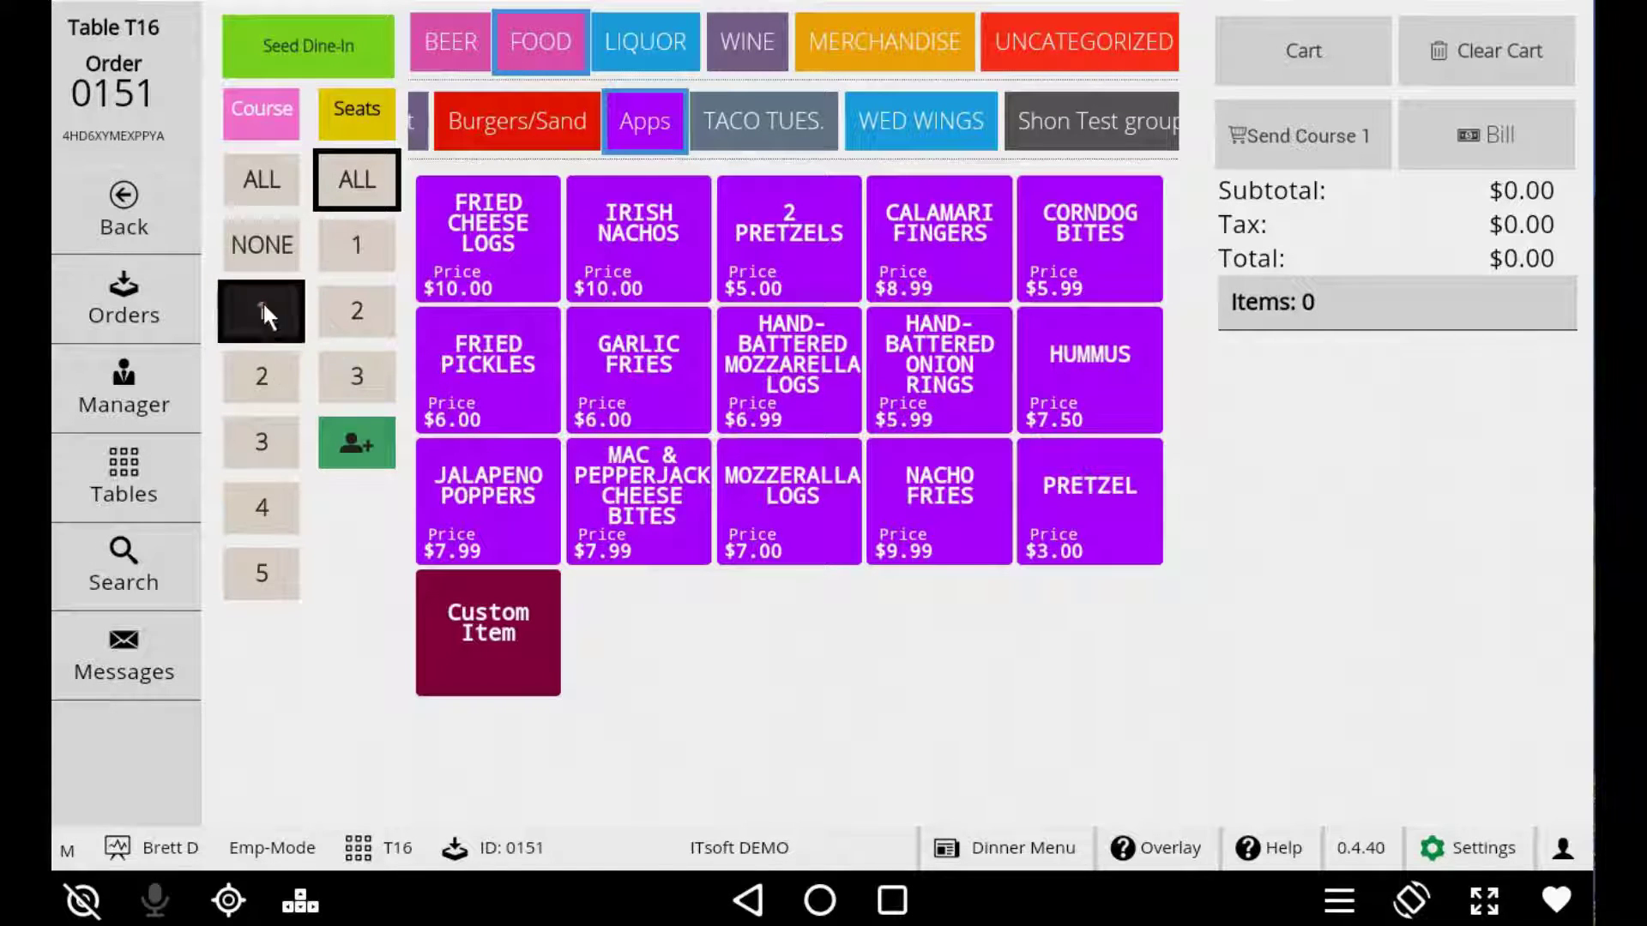
left_click(487, 254)
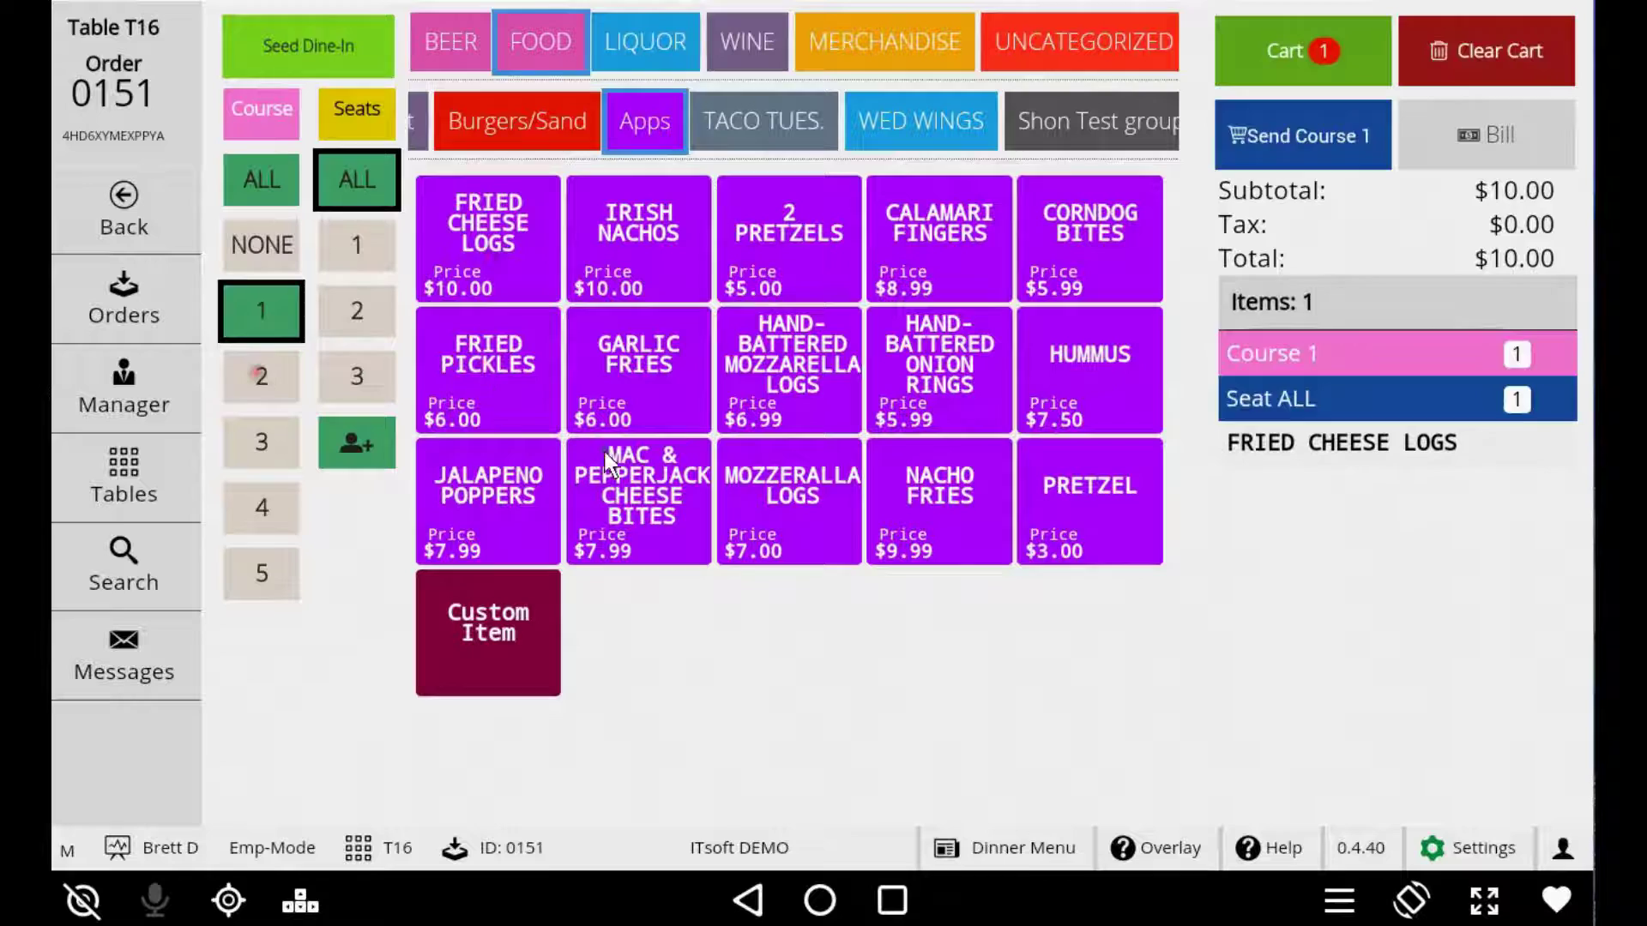
left_click(262, 375)
left_click(515, 121)
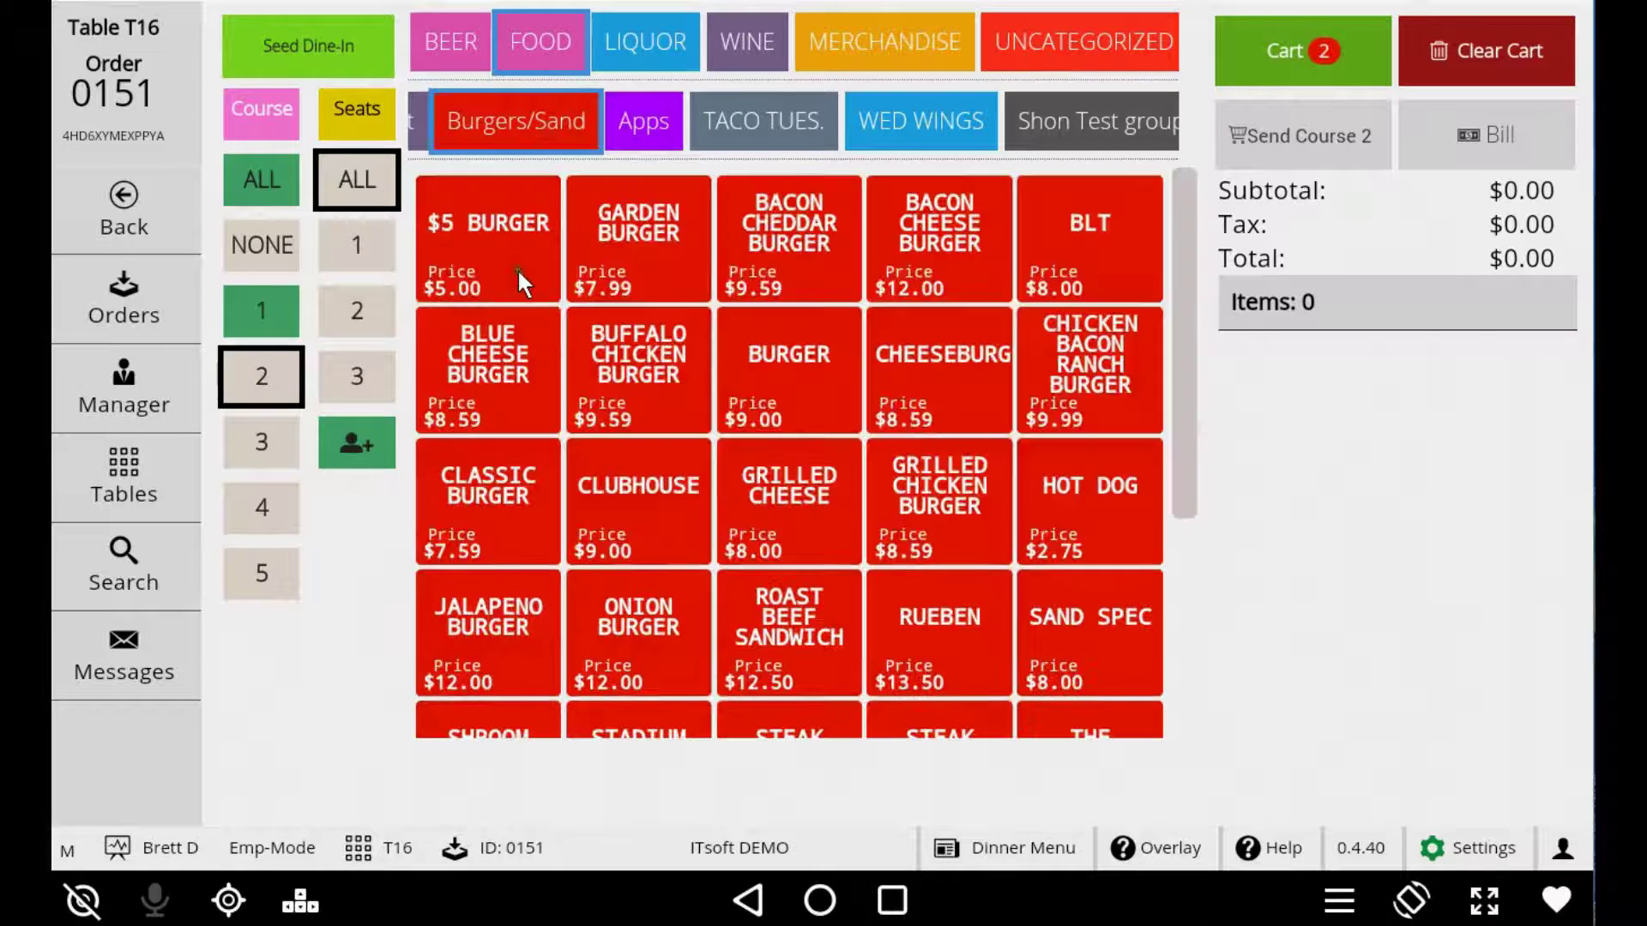
left_click(518, 268)
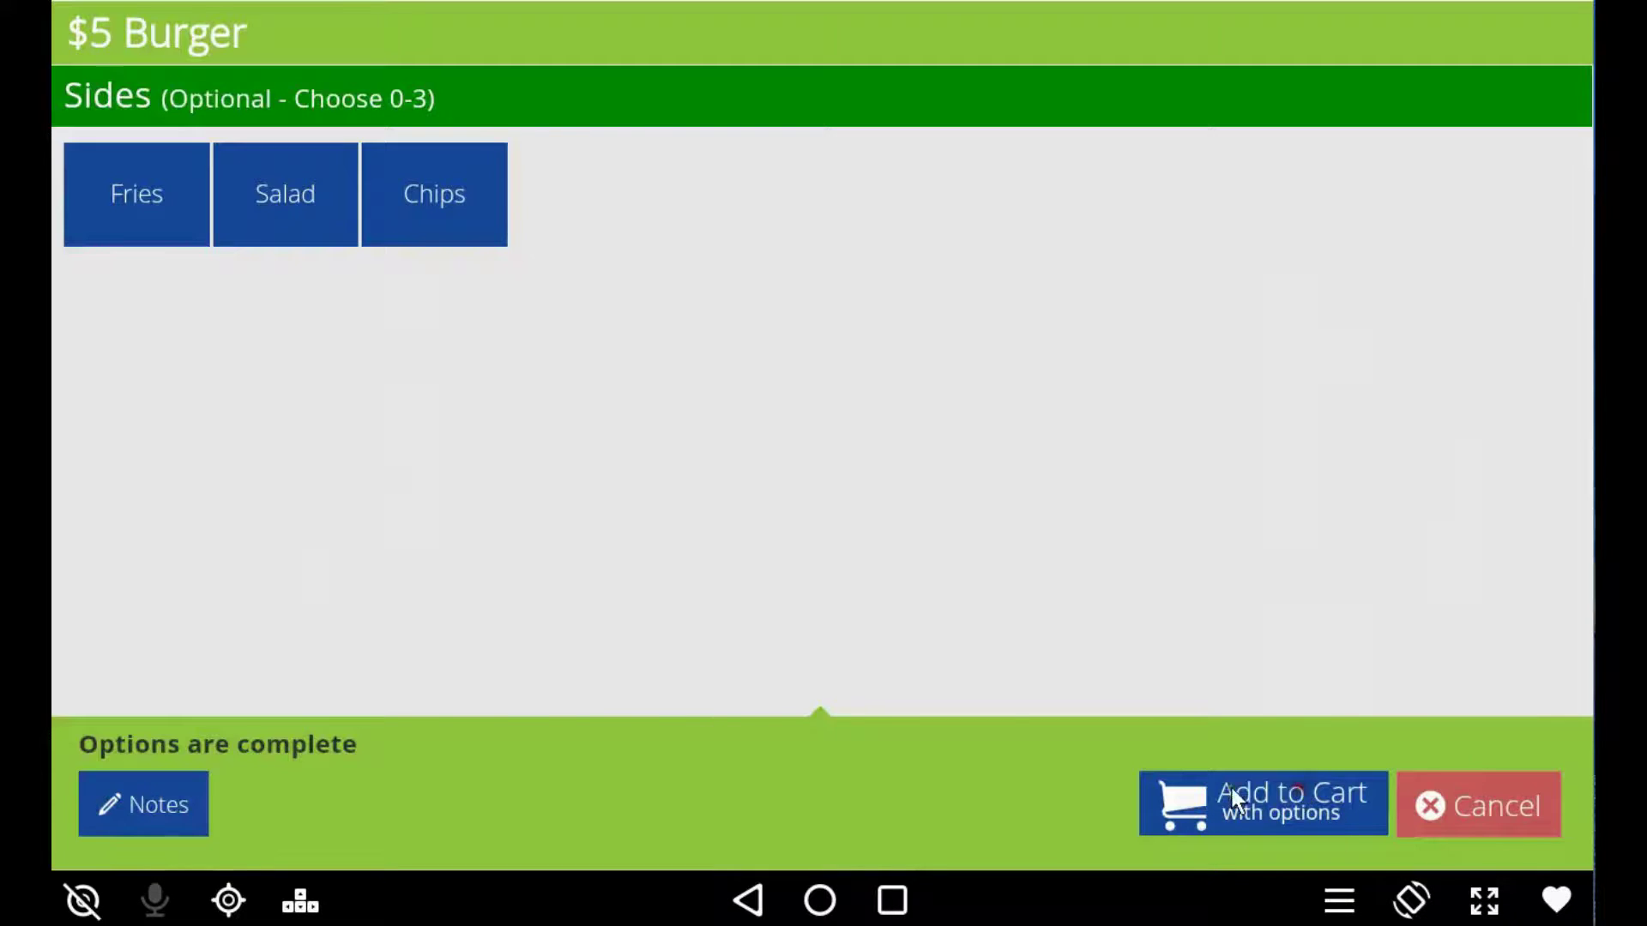
left_click(1232, 789)
Step: Add the RUEBEN with the ED7 inv option to Course 3
left_click(261, 442)
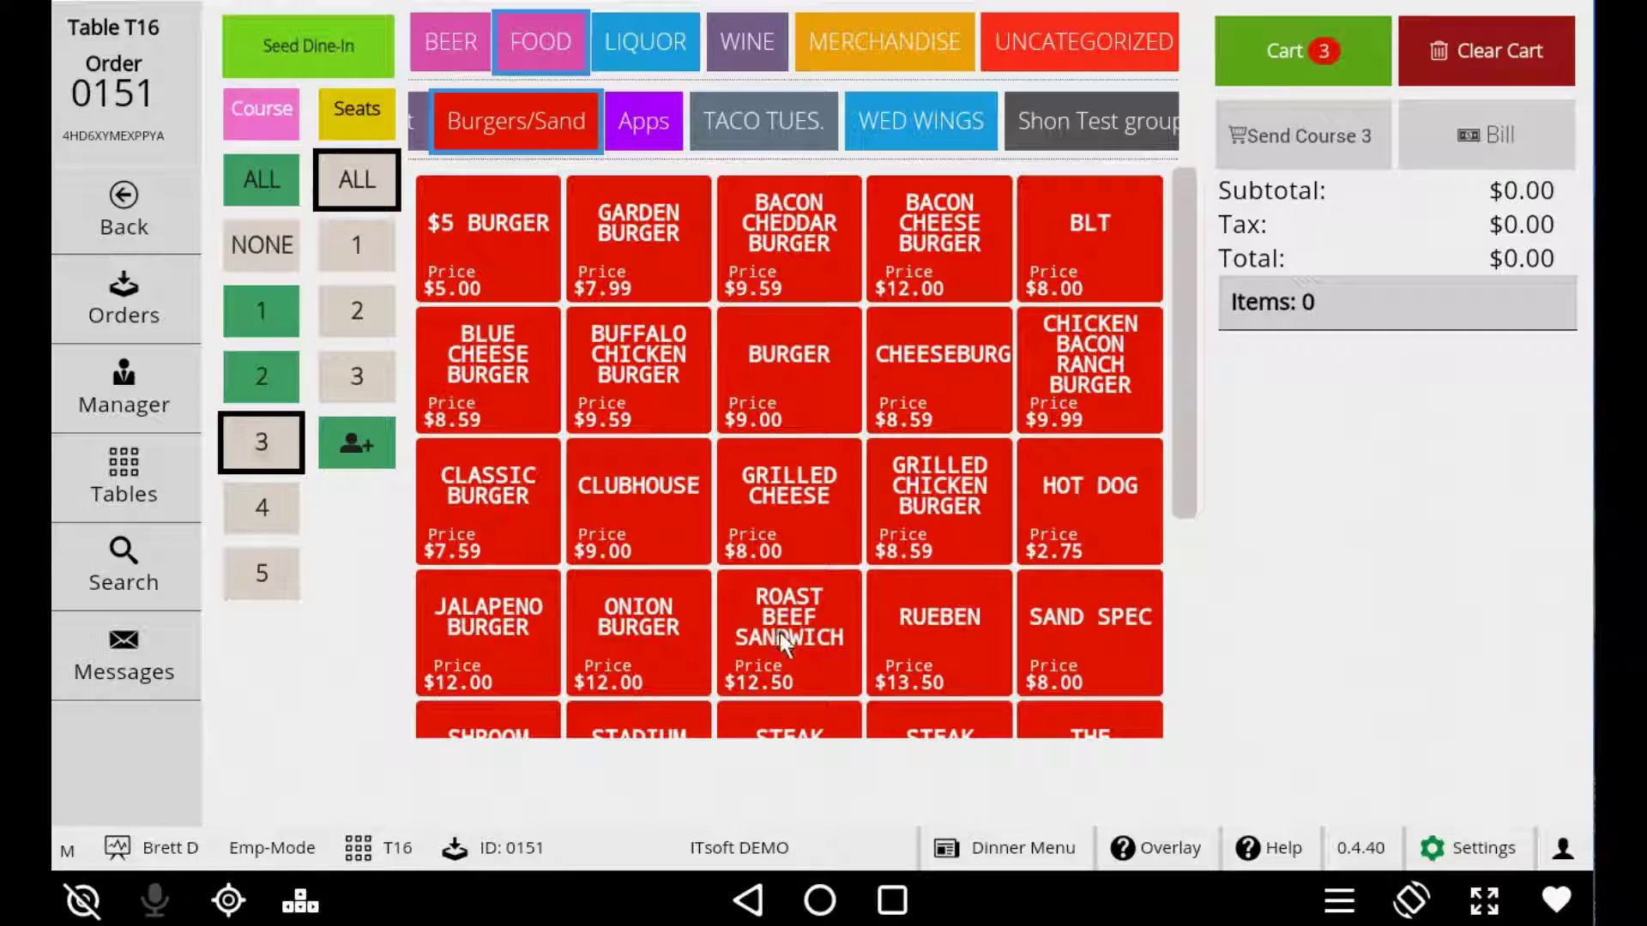
left_click(950, 609)
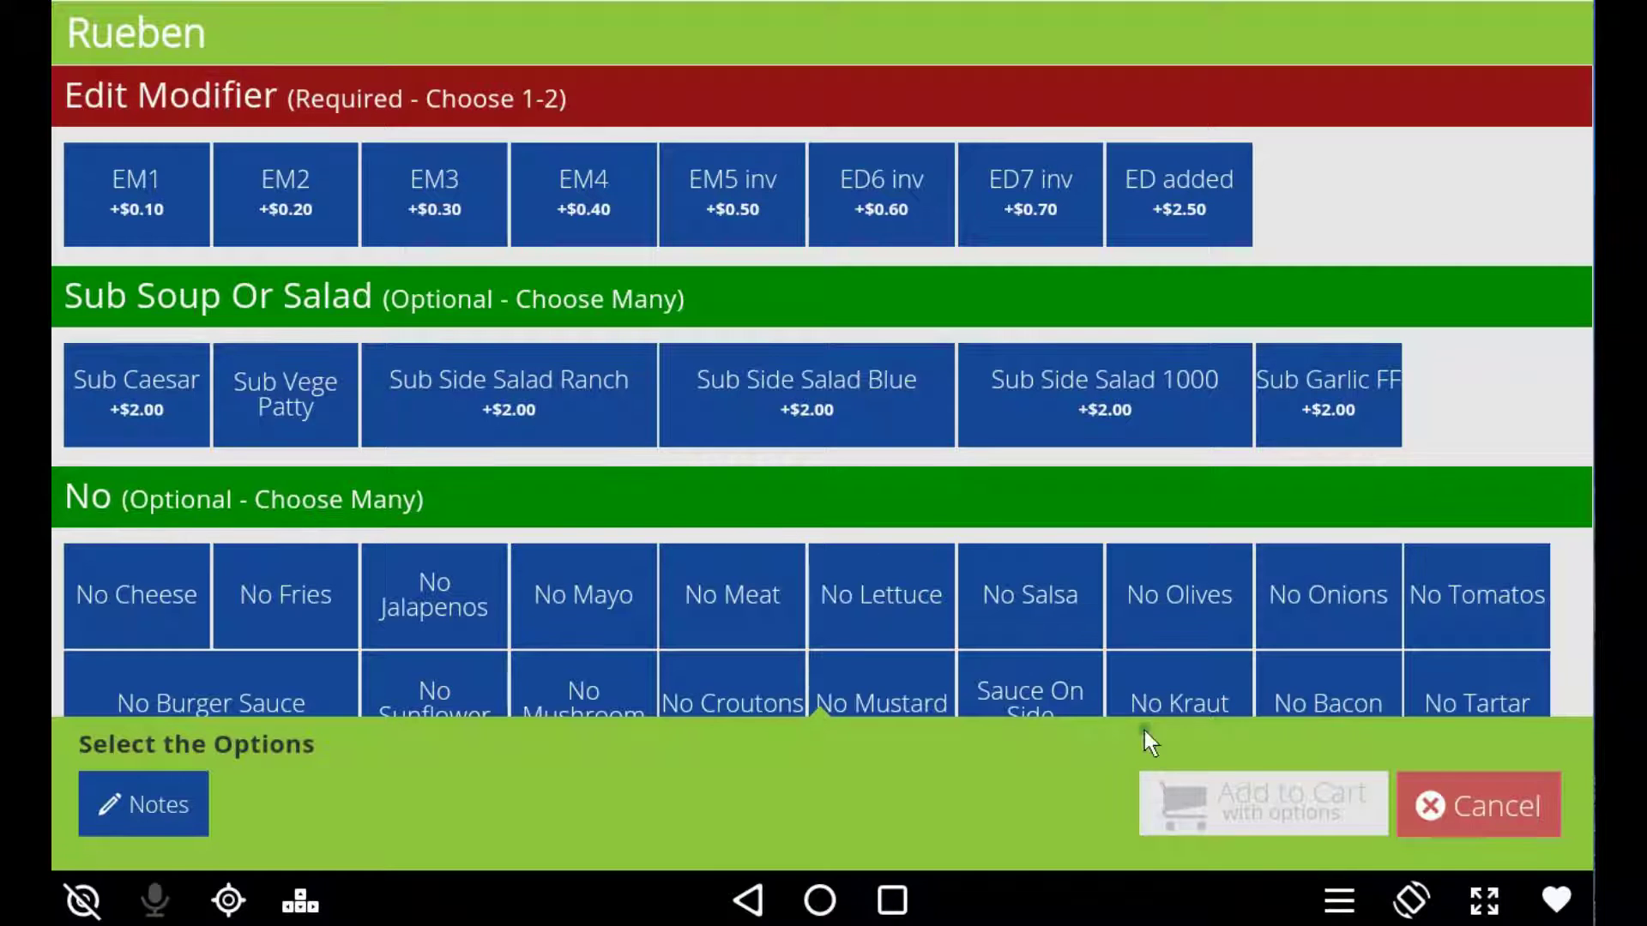
left_click(1042, 199)
left_click(1242, 810)
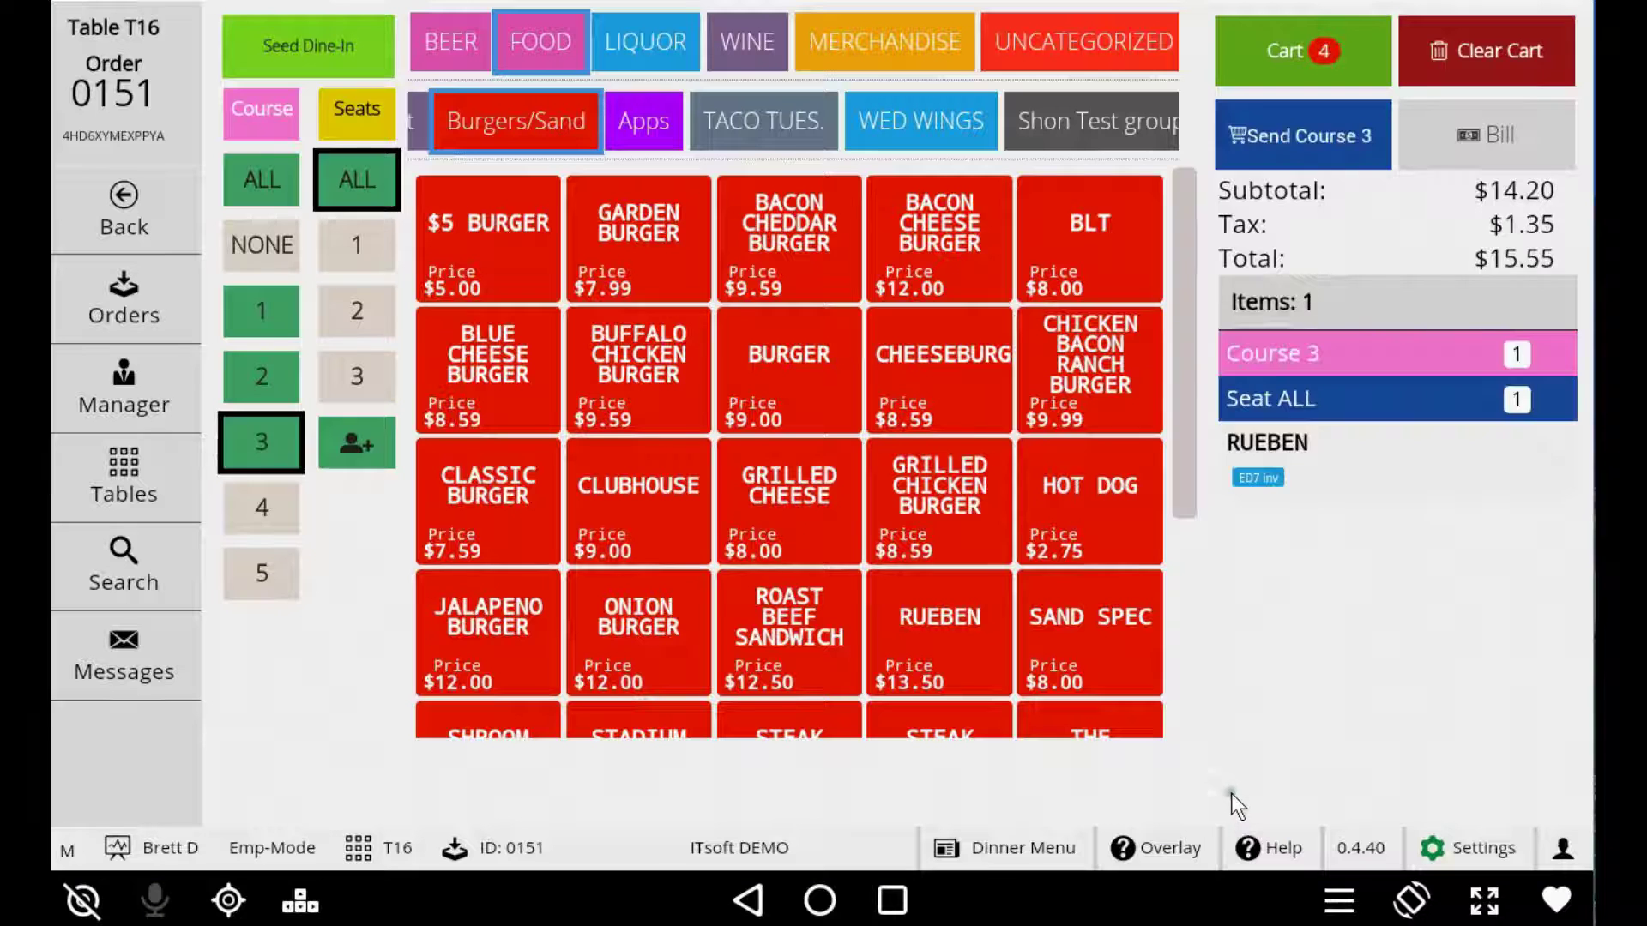
Step: Review Course 2, Course 1, then all courses of the order
left_click(249, 380)
left_click(259, 322)
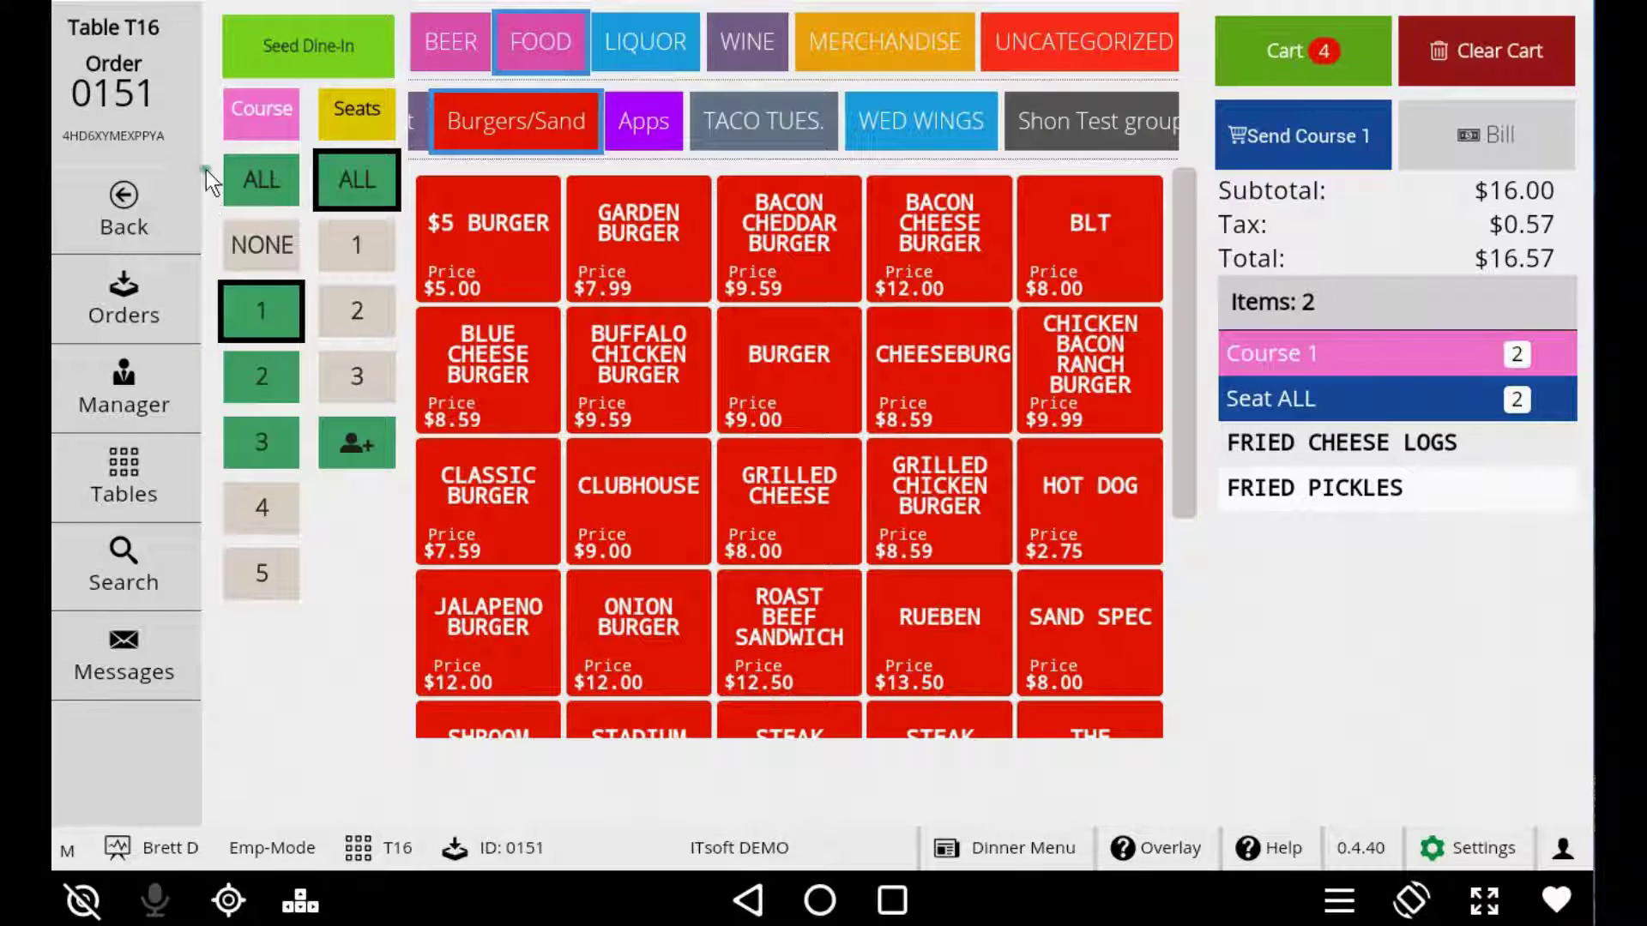
left_click(265, 172)
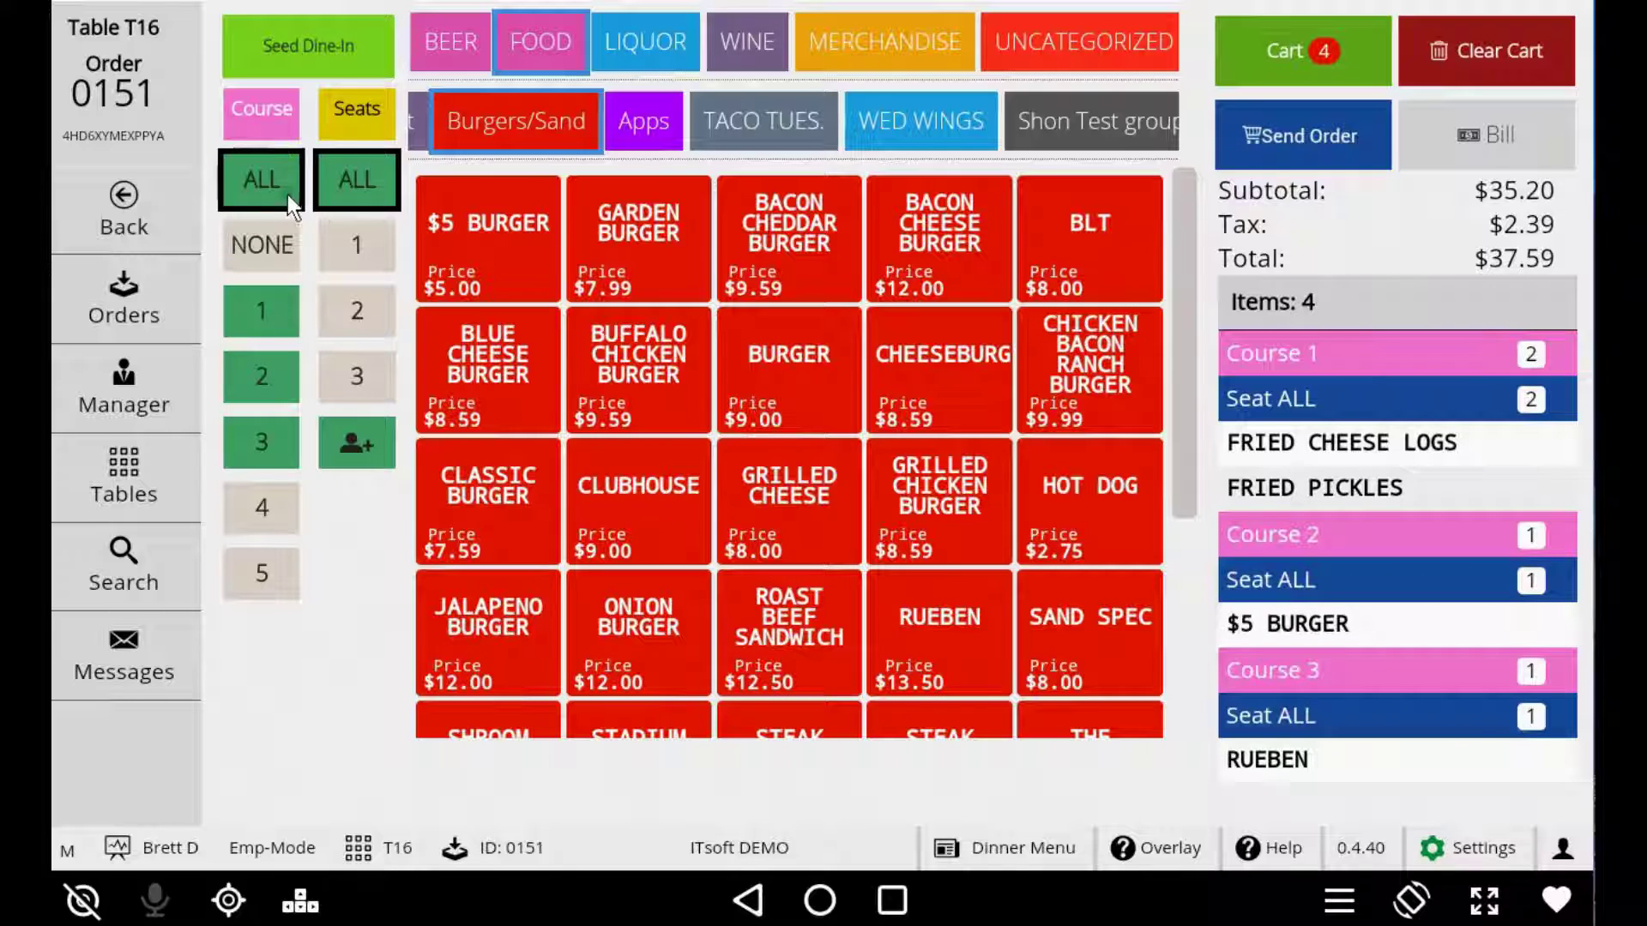
Step: Send table T16's order to the kitchen and reopen the table from the map
left_click(1265, 124)
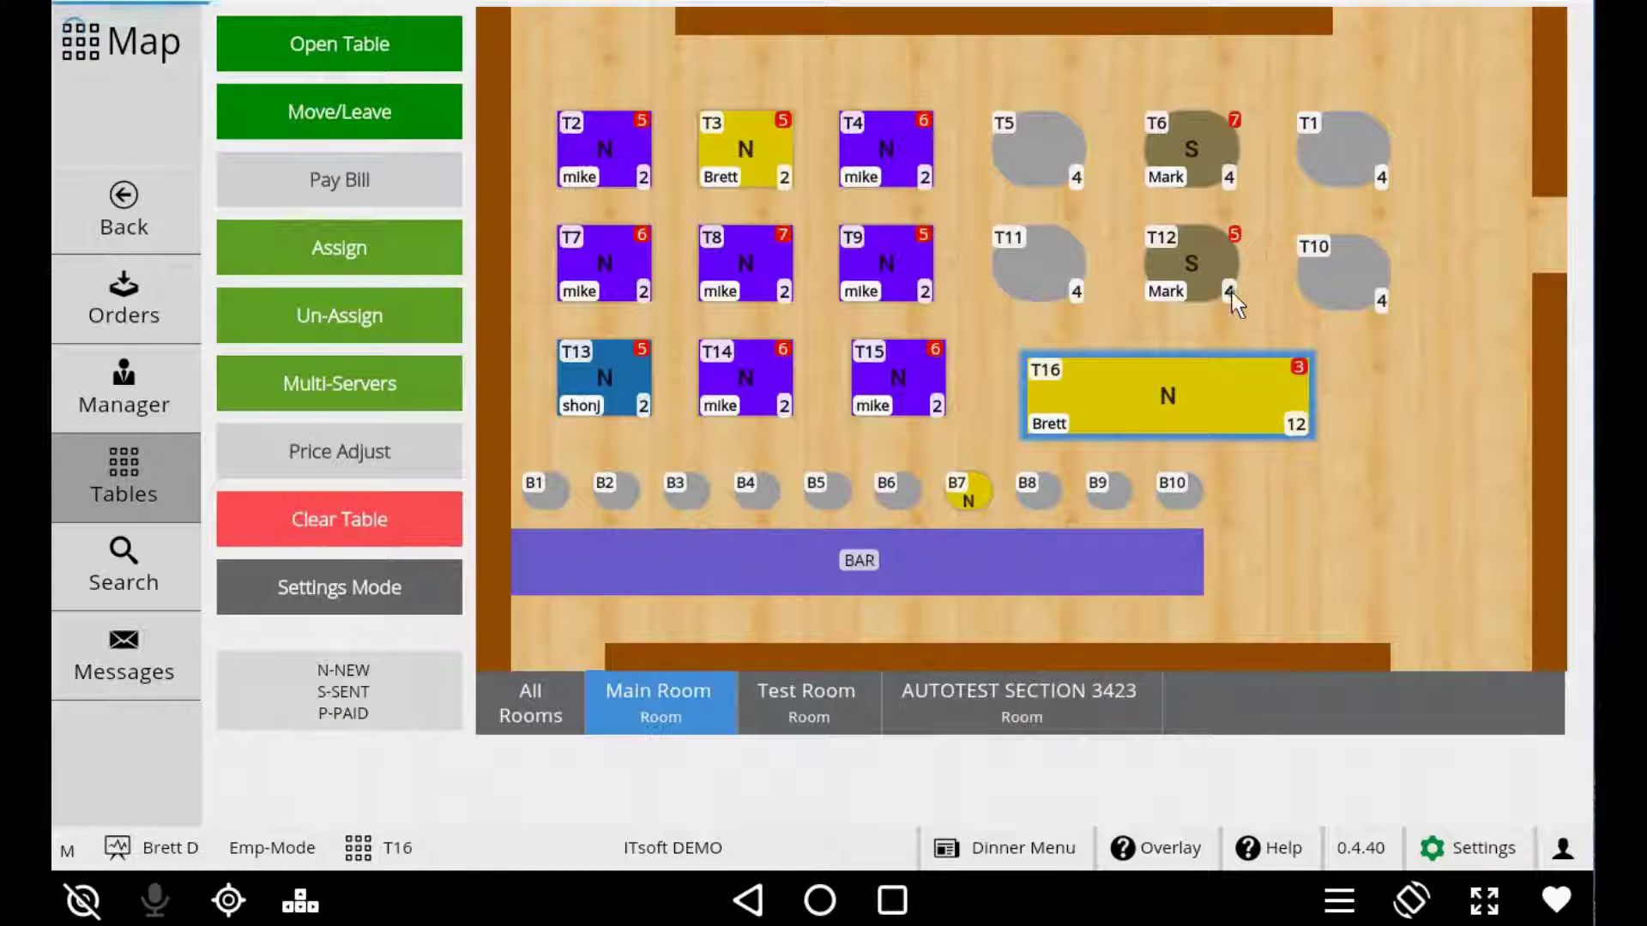
left_click(1159, 382)
left_click(1161, 390)
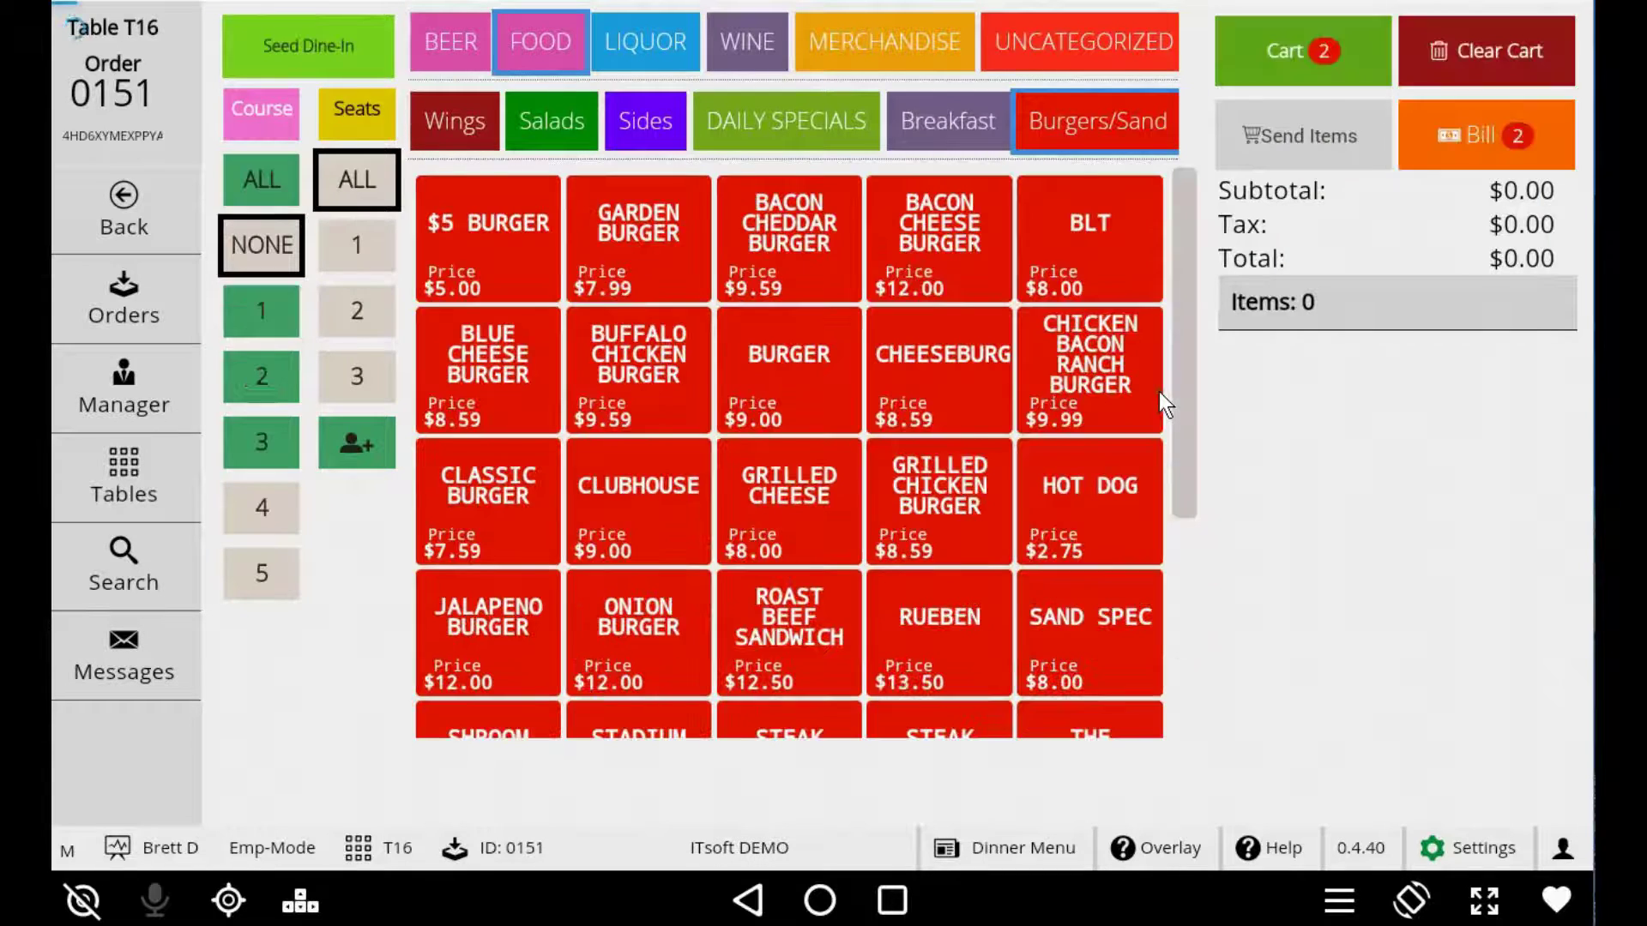
Step: Show every course to confirm Course 1's Fried Cheese Logs and Fried Pickles fired
left_click(492, 259)
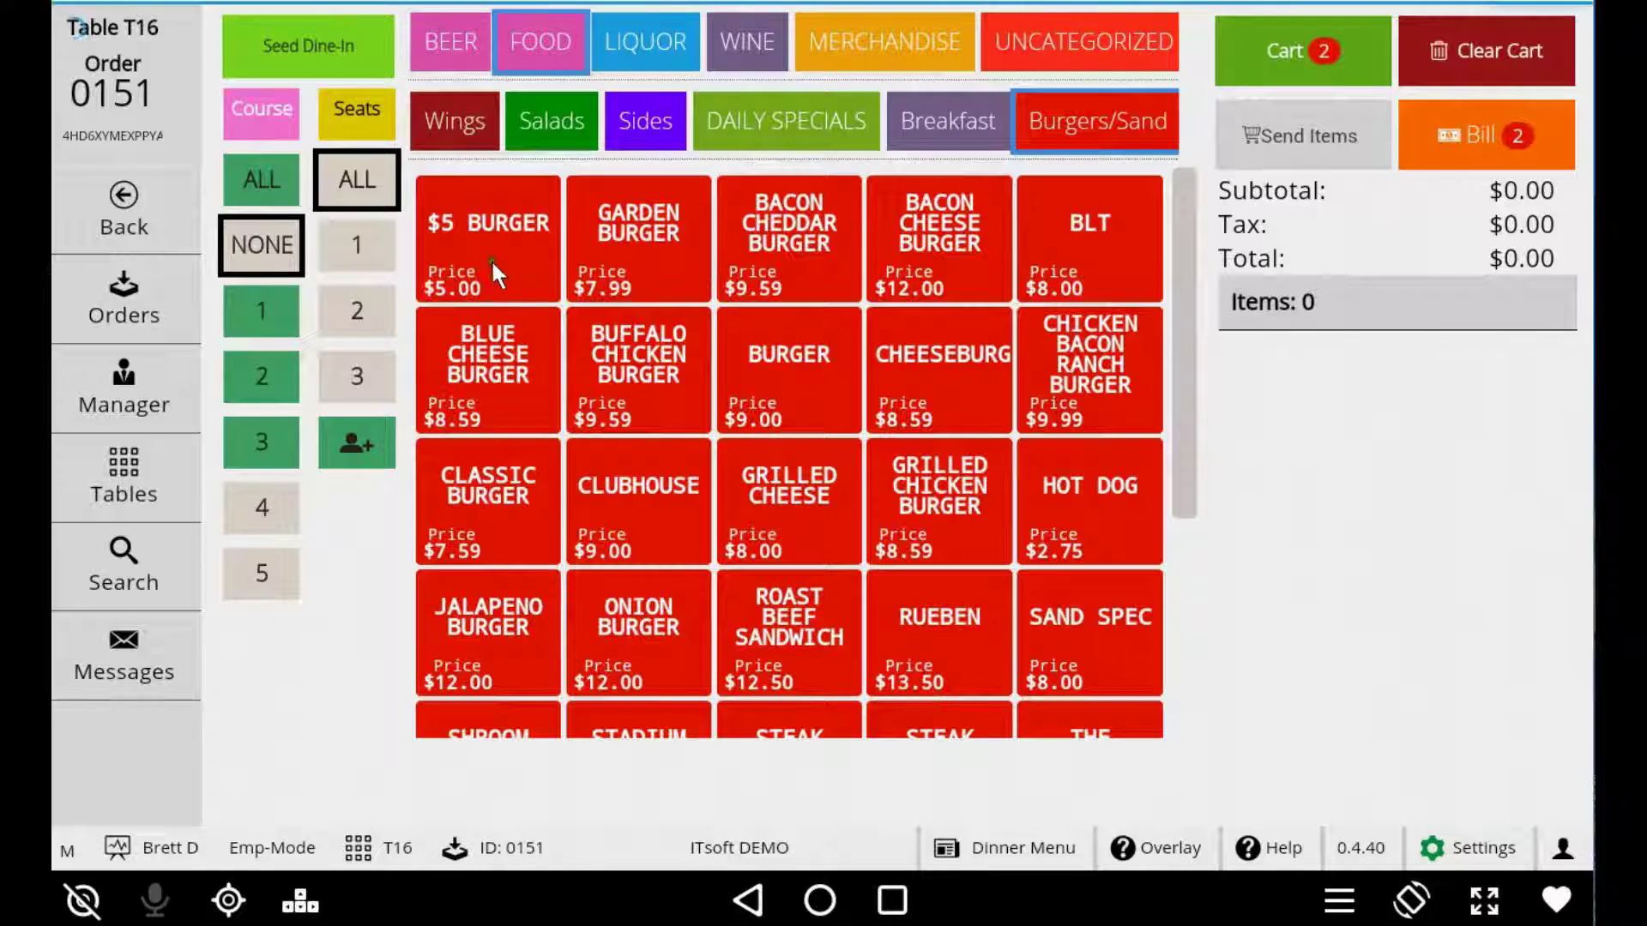
left_click(276, 192)
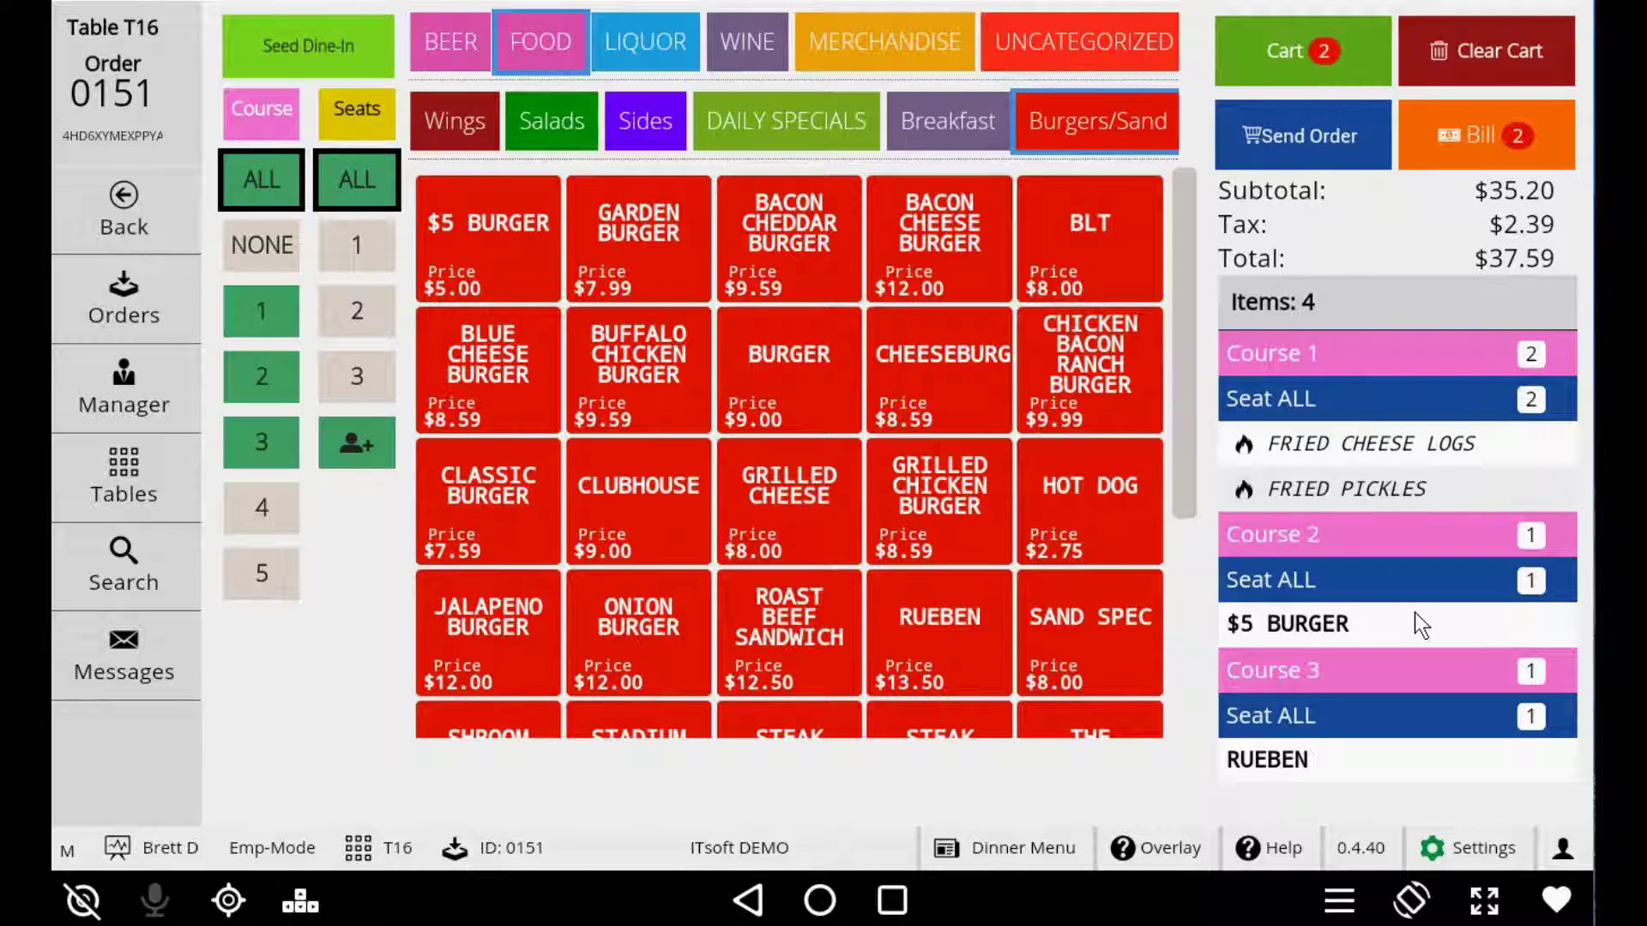
scroll(1413, 613, "down", 1)
scroll(1413, 612, "up", 1)
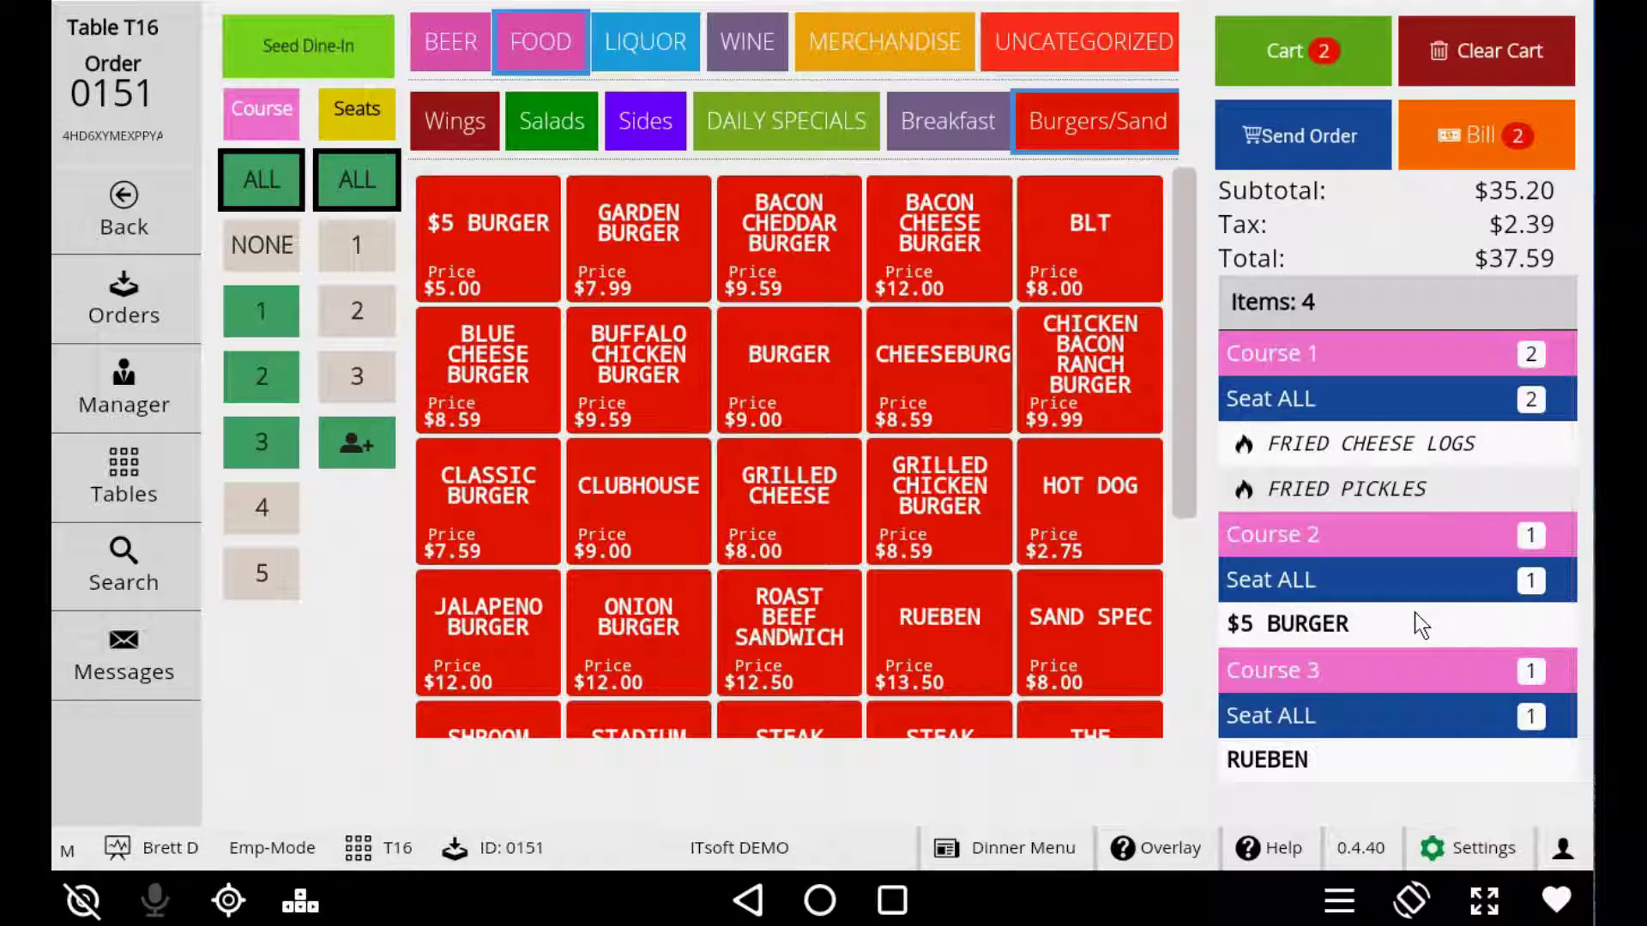
left_click(1412, 613)
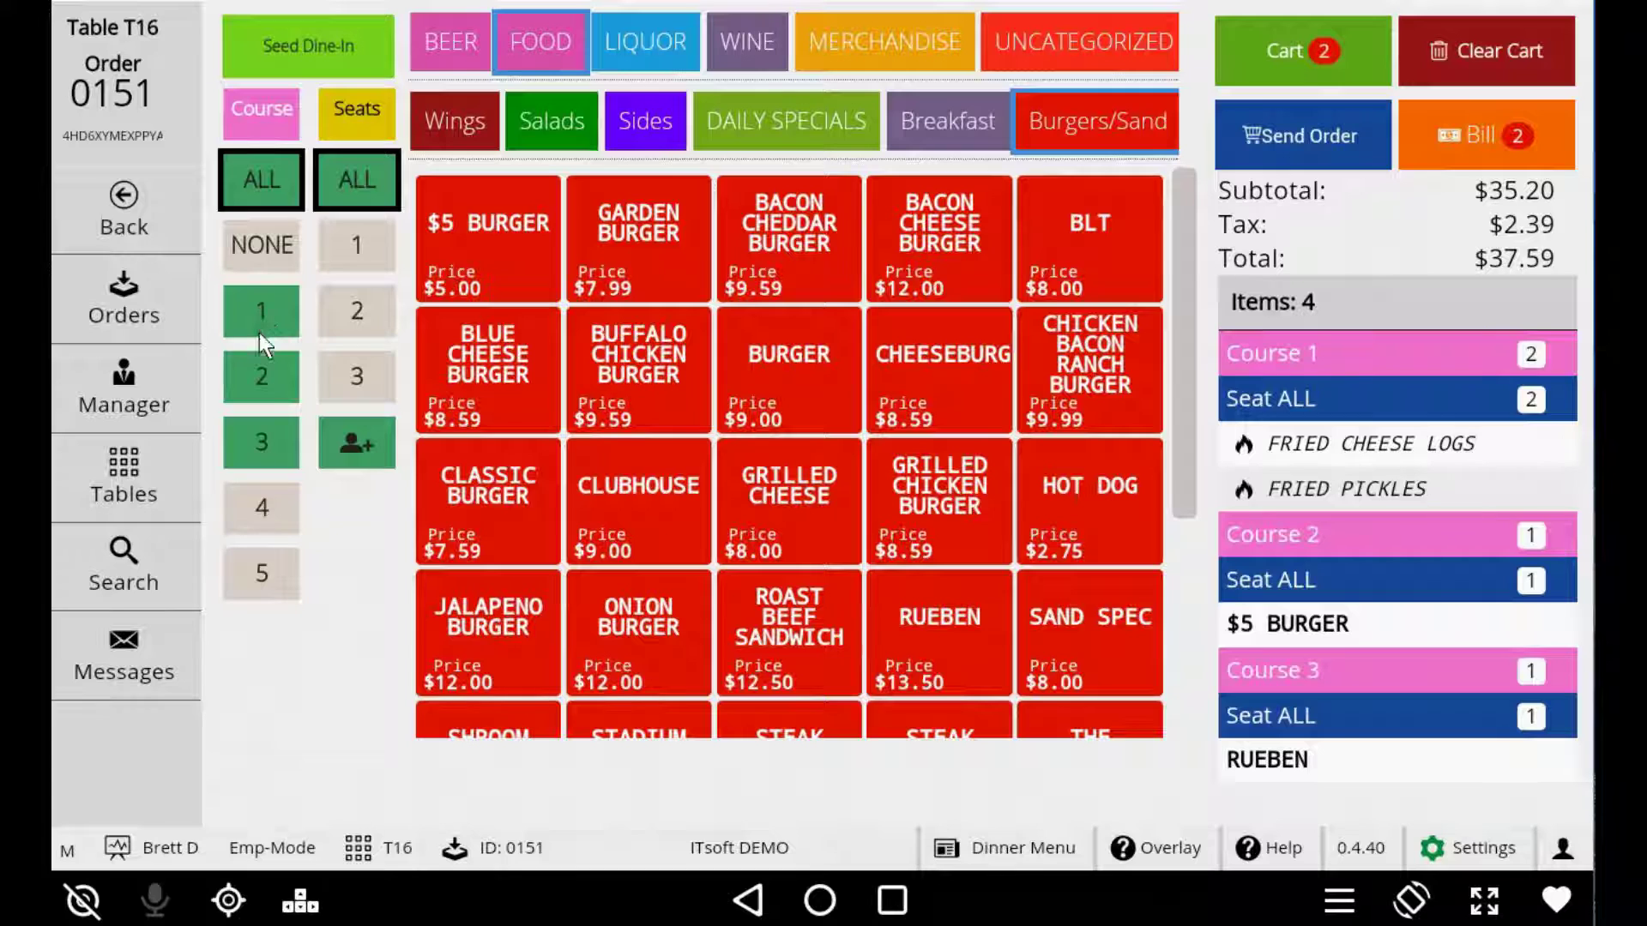
Step: Filter to Course 2's $5 BURGER and cancel the Auto Coursing send so it fires later
left_click(265, 388)
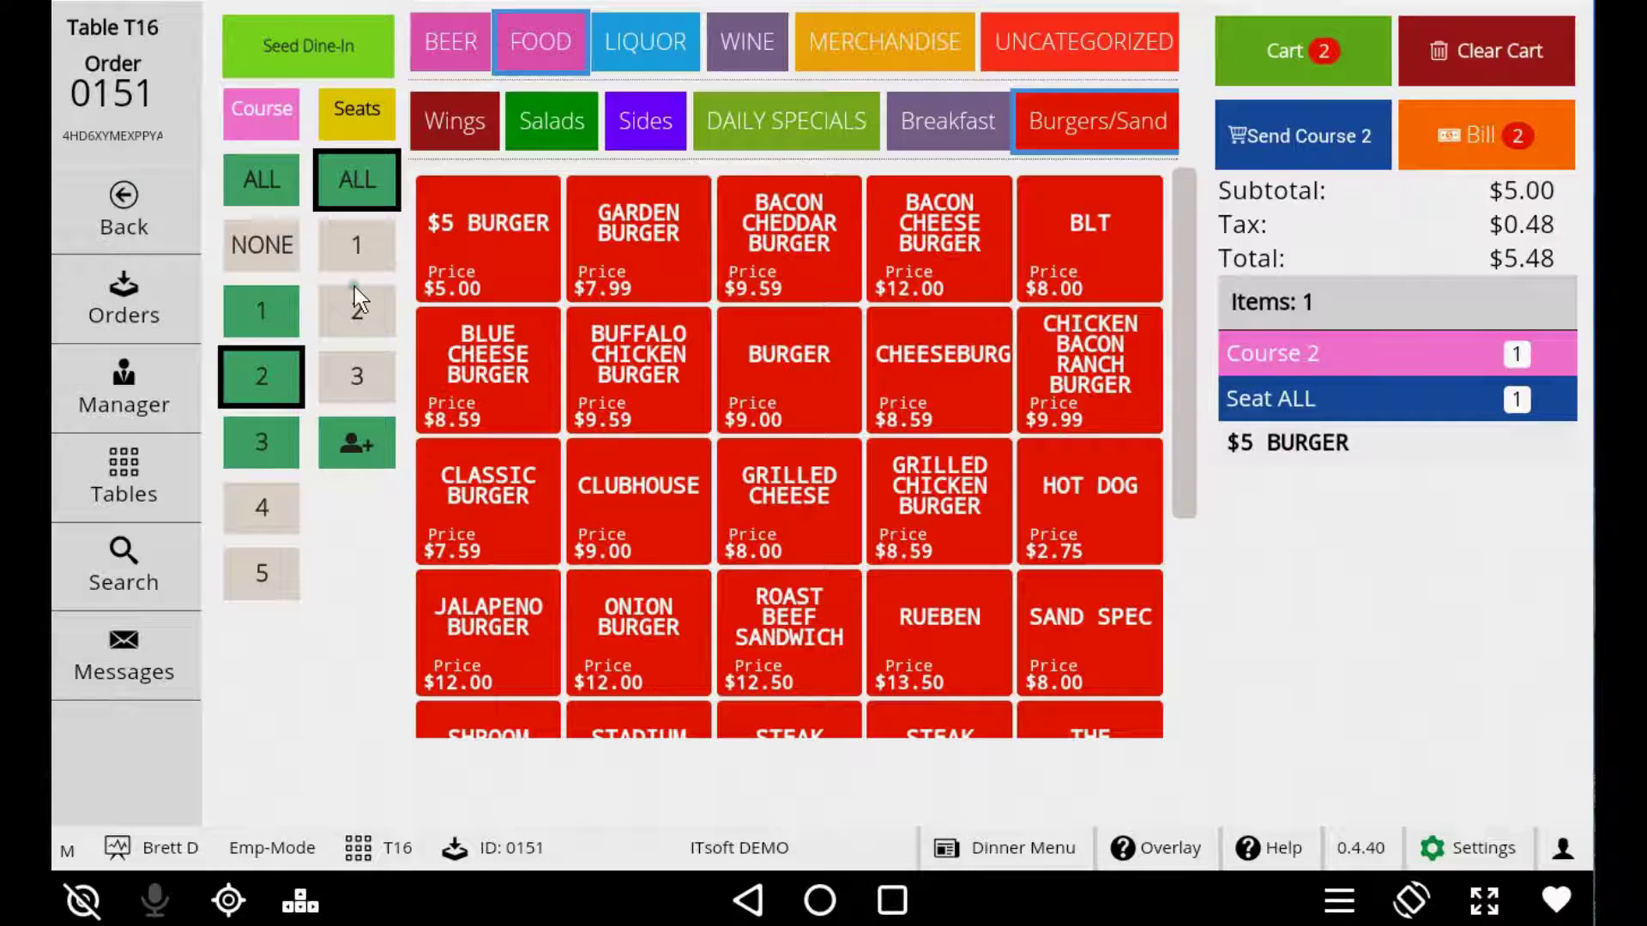
left_click(1295, 132)
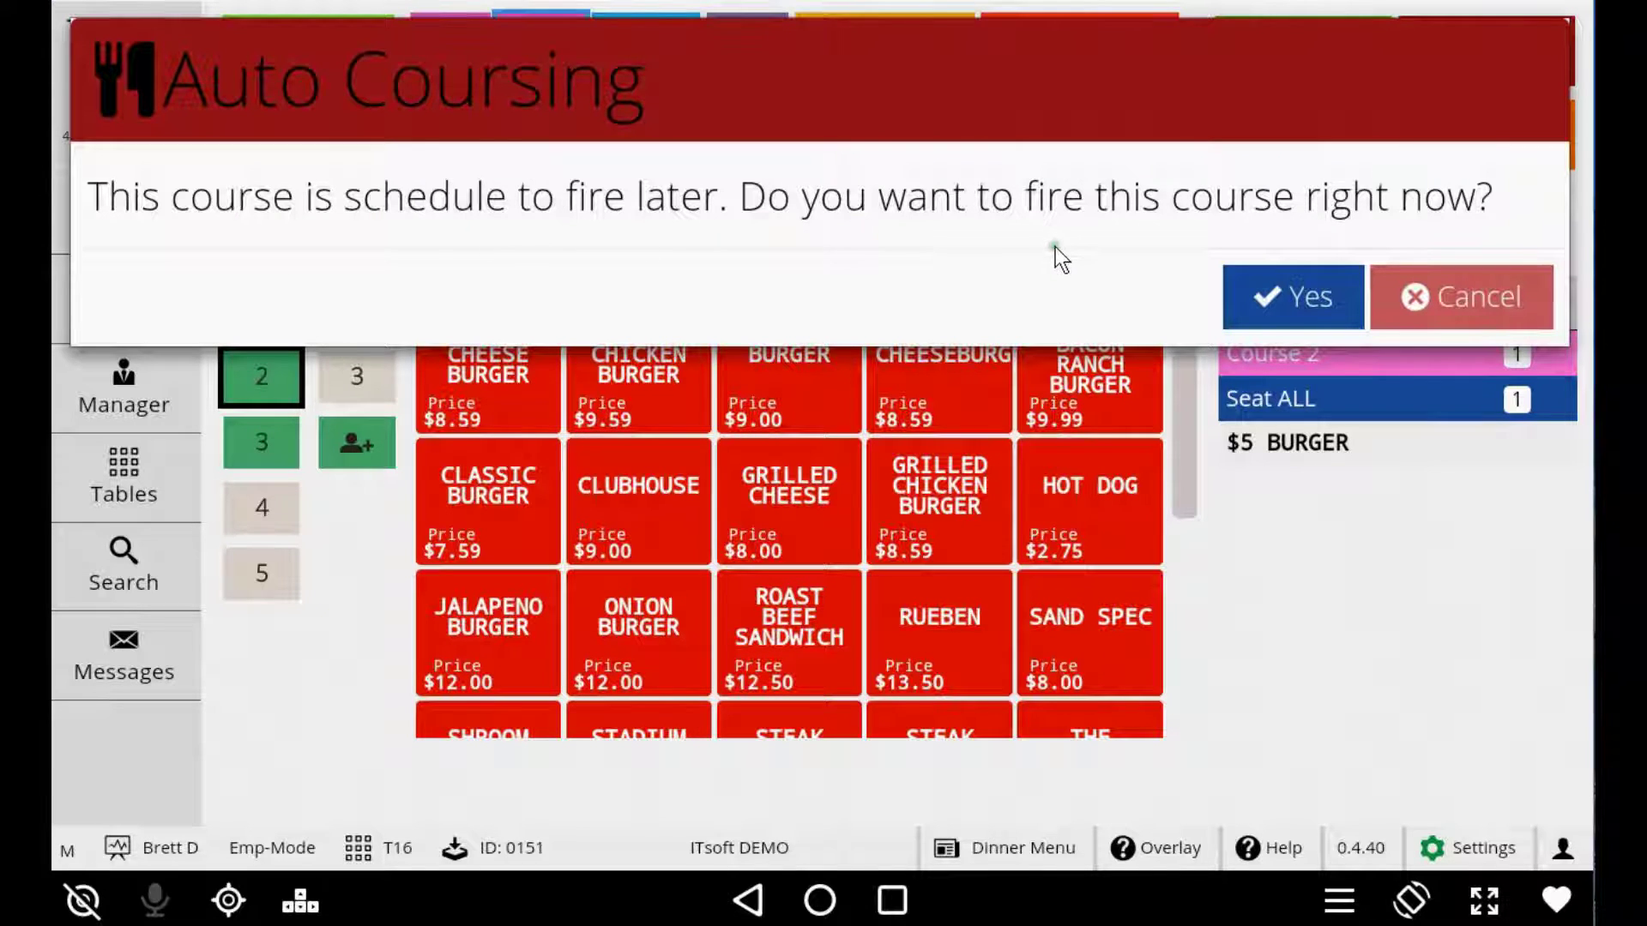
left_click(1454, 302)
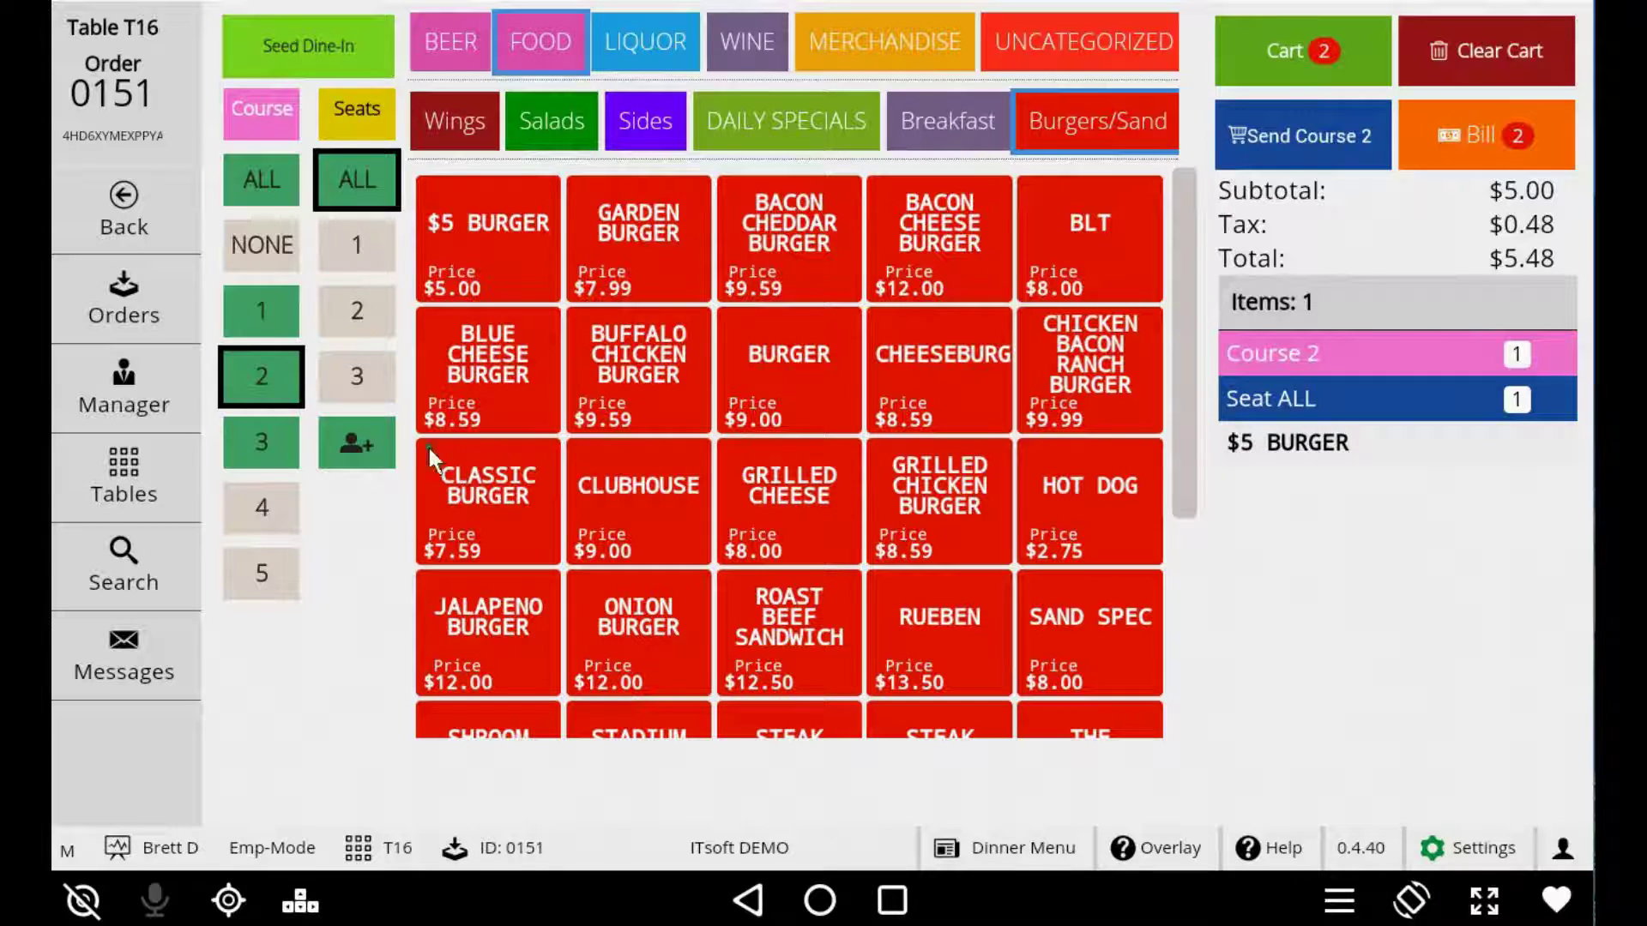
Step: Open the Beer ciders menu and set new items to go under no course
left_click(264, 182)
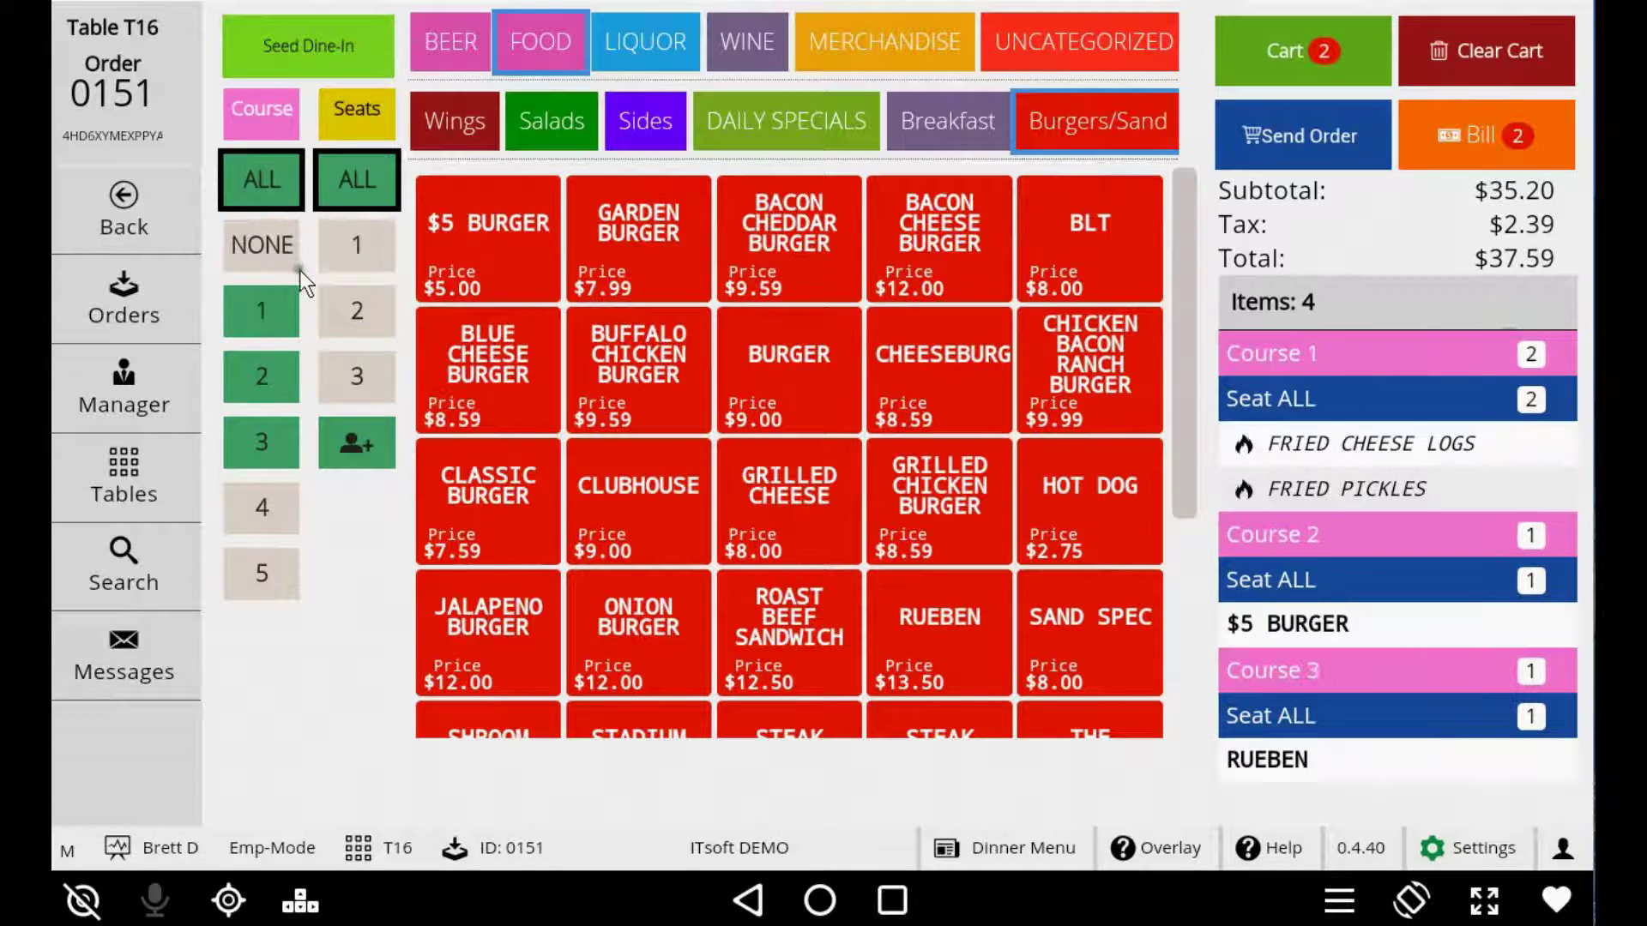
left_click(289, 304)
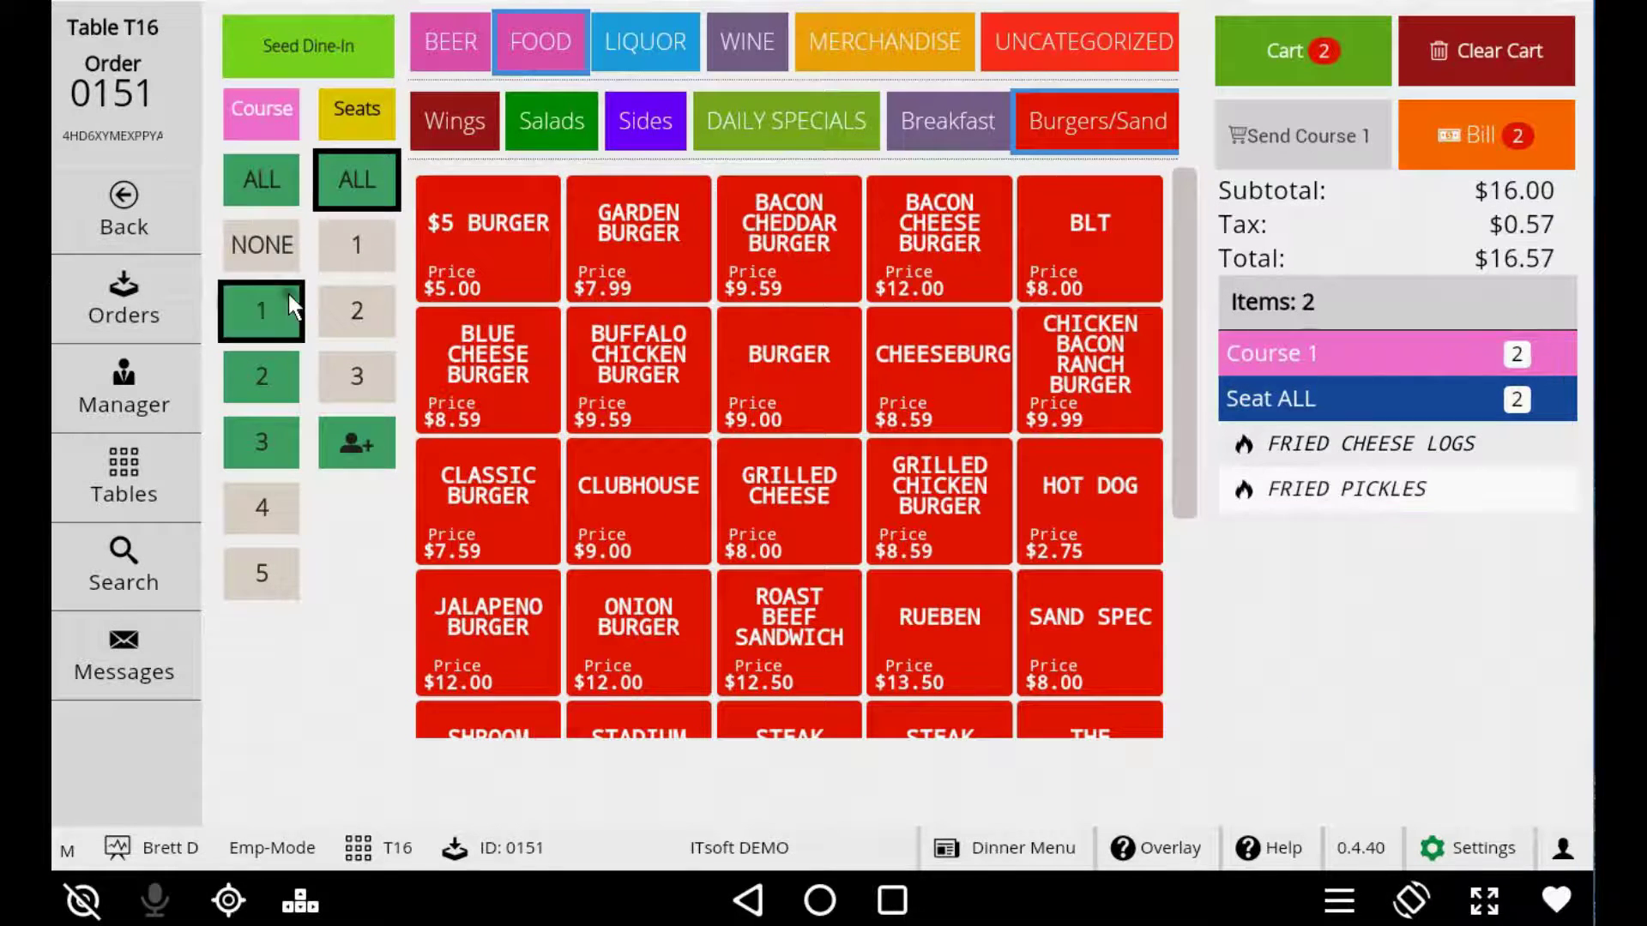
left_click(467, 55)
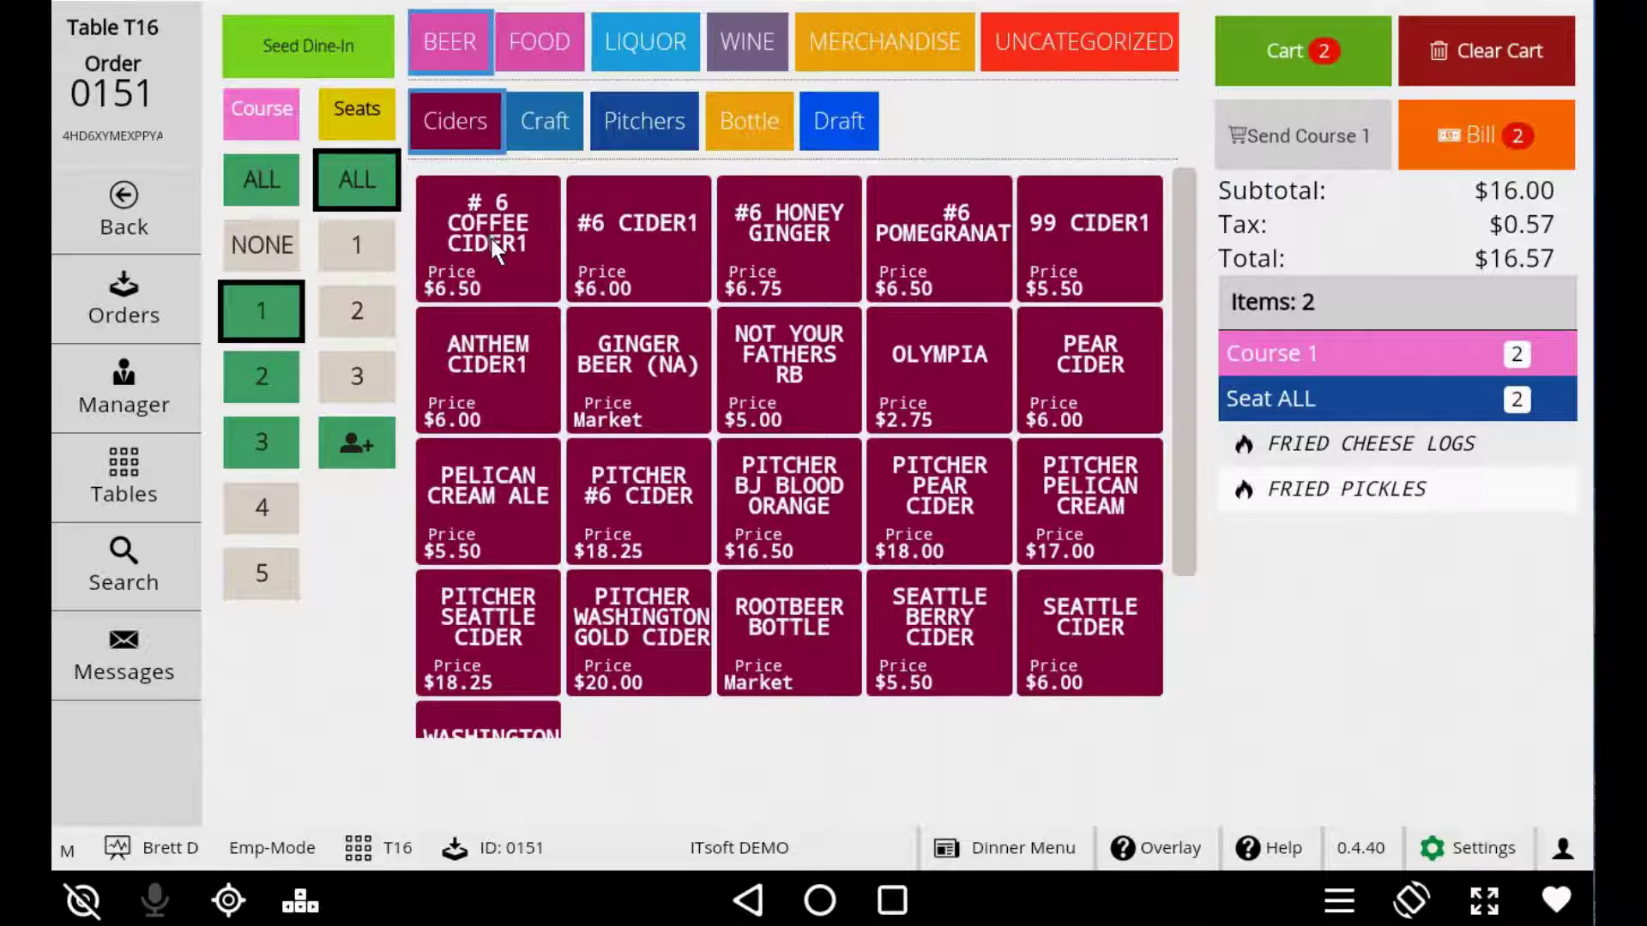
left_click(493, 242)
left_click(274, 243)
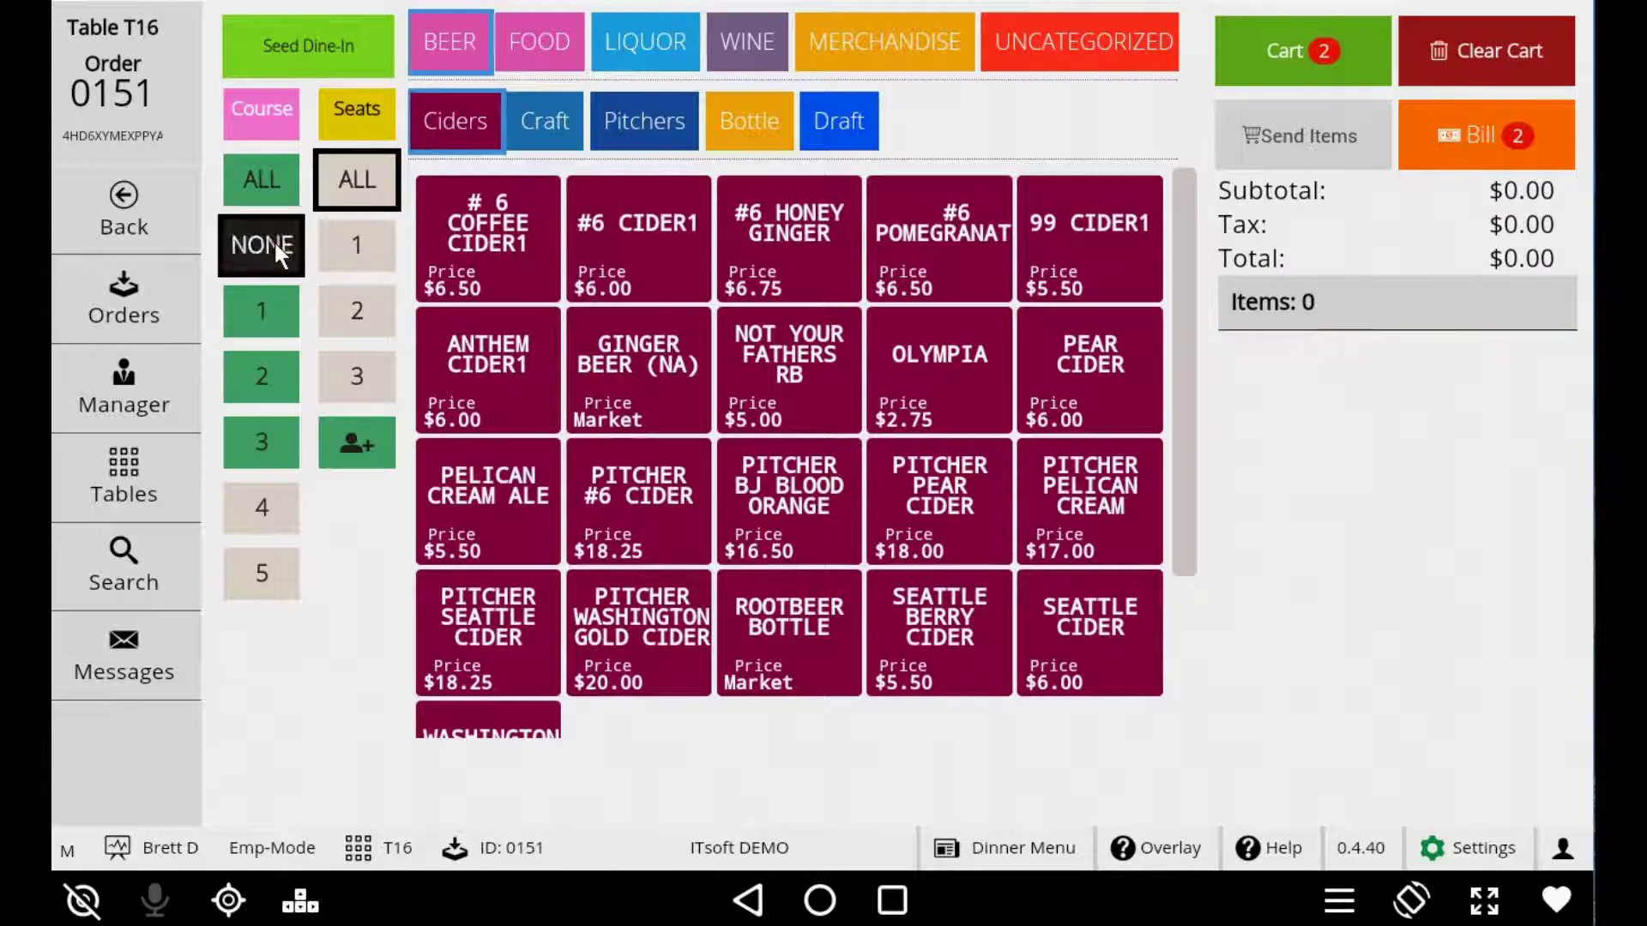
Step: Add Olympia, Not Your Fathers RB, Seattle Berry, Seattle Cider and #6 Pomegranate1, then send them
left_click(966, 383)
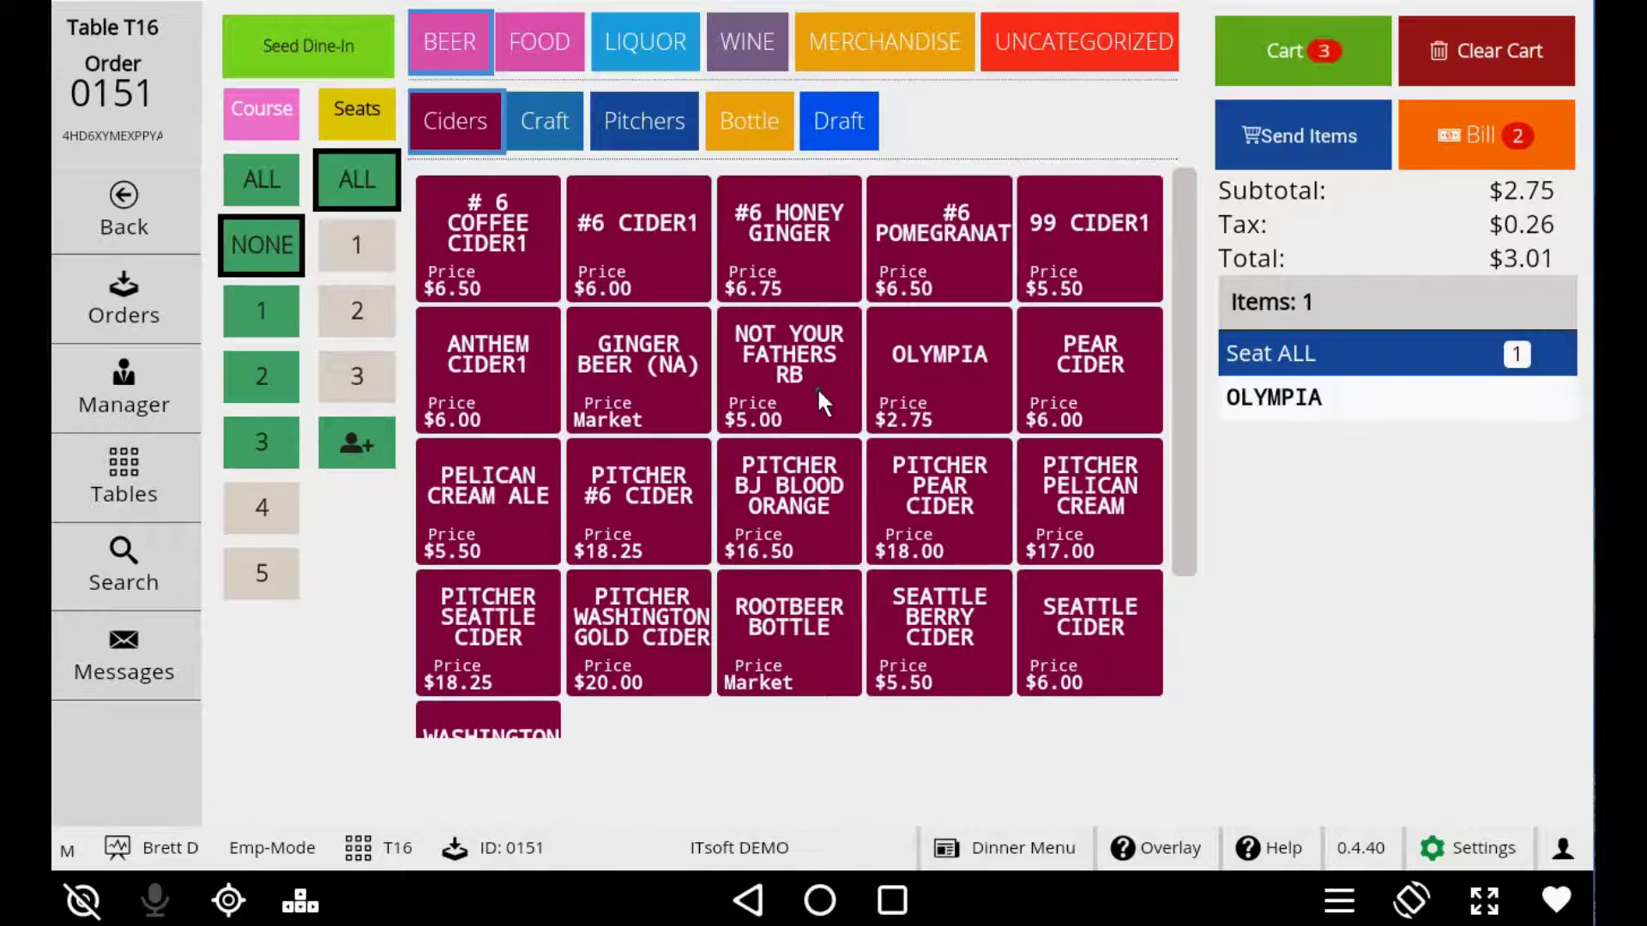
left_click(816, 386)
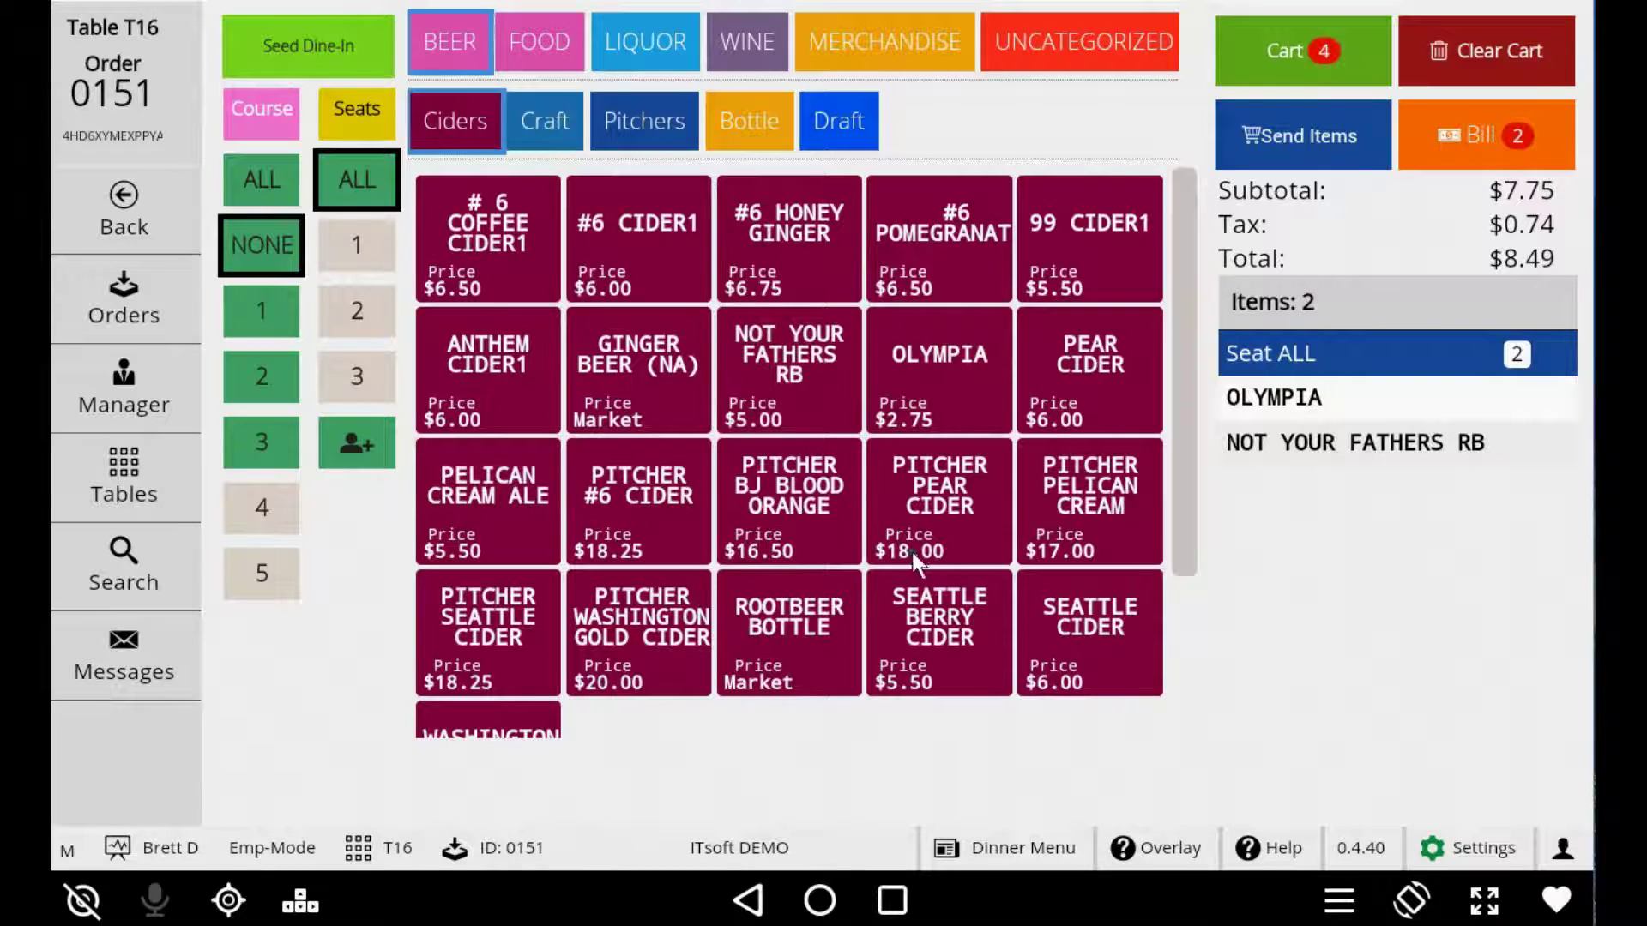
left_click(950, 646)
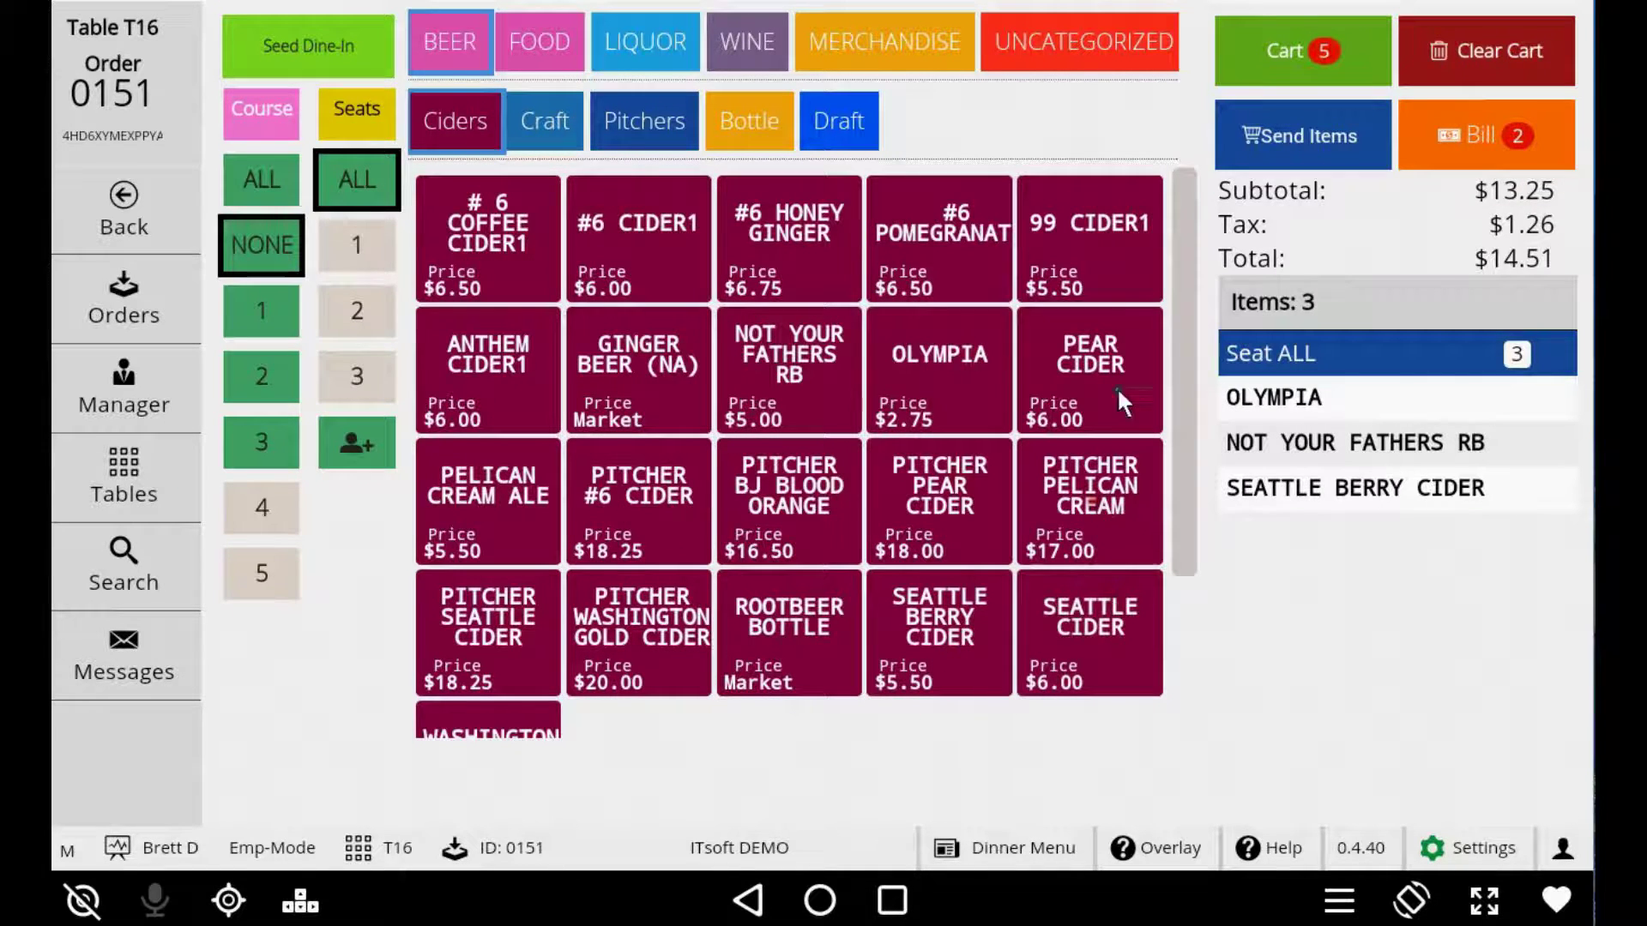
left_click(1074, 247)
left_click(939, 236)
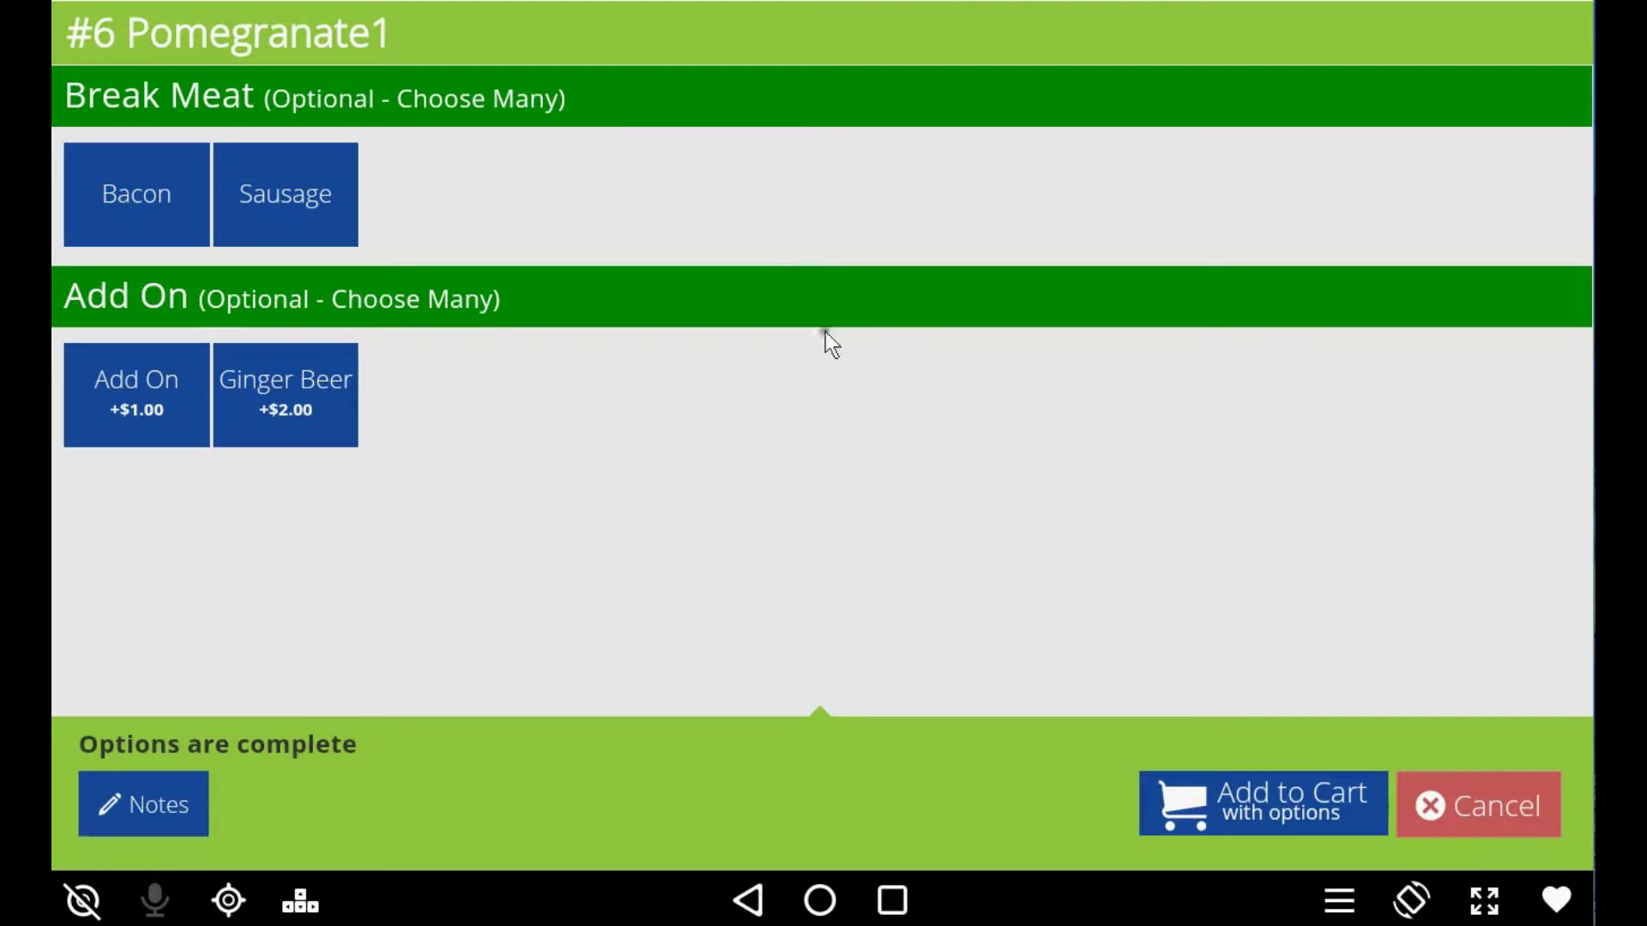
left_click(1243, 801)
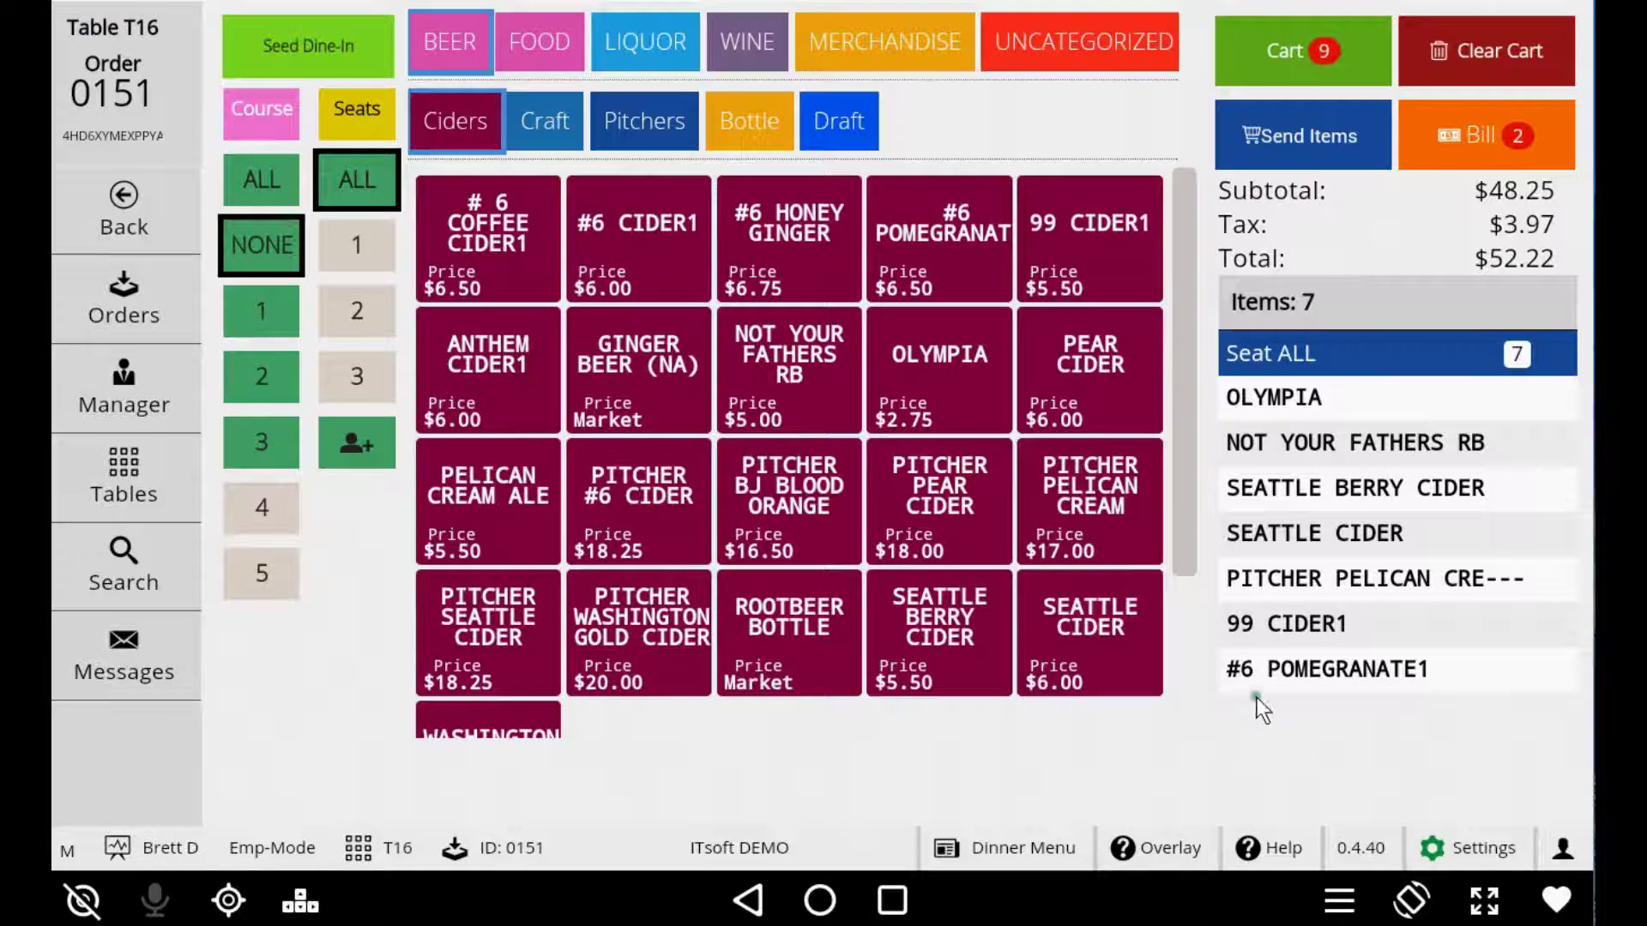
left_click(1310, 138)
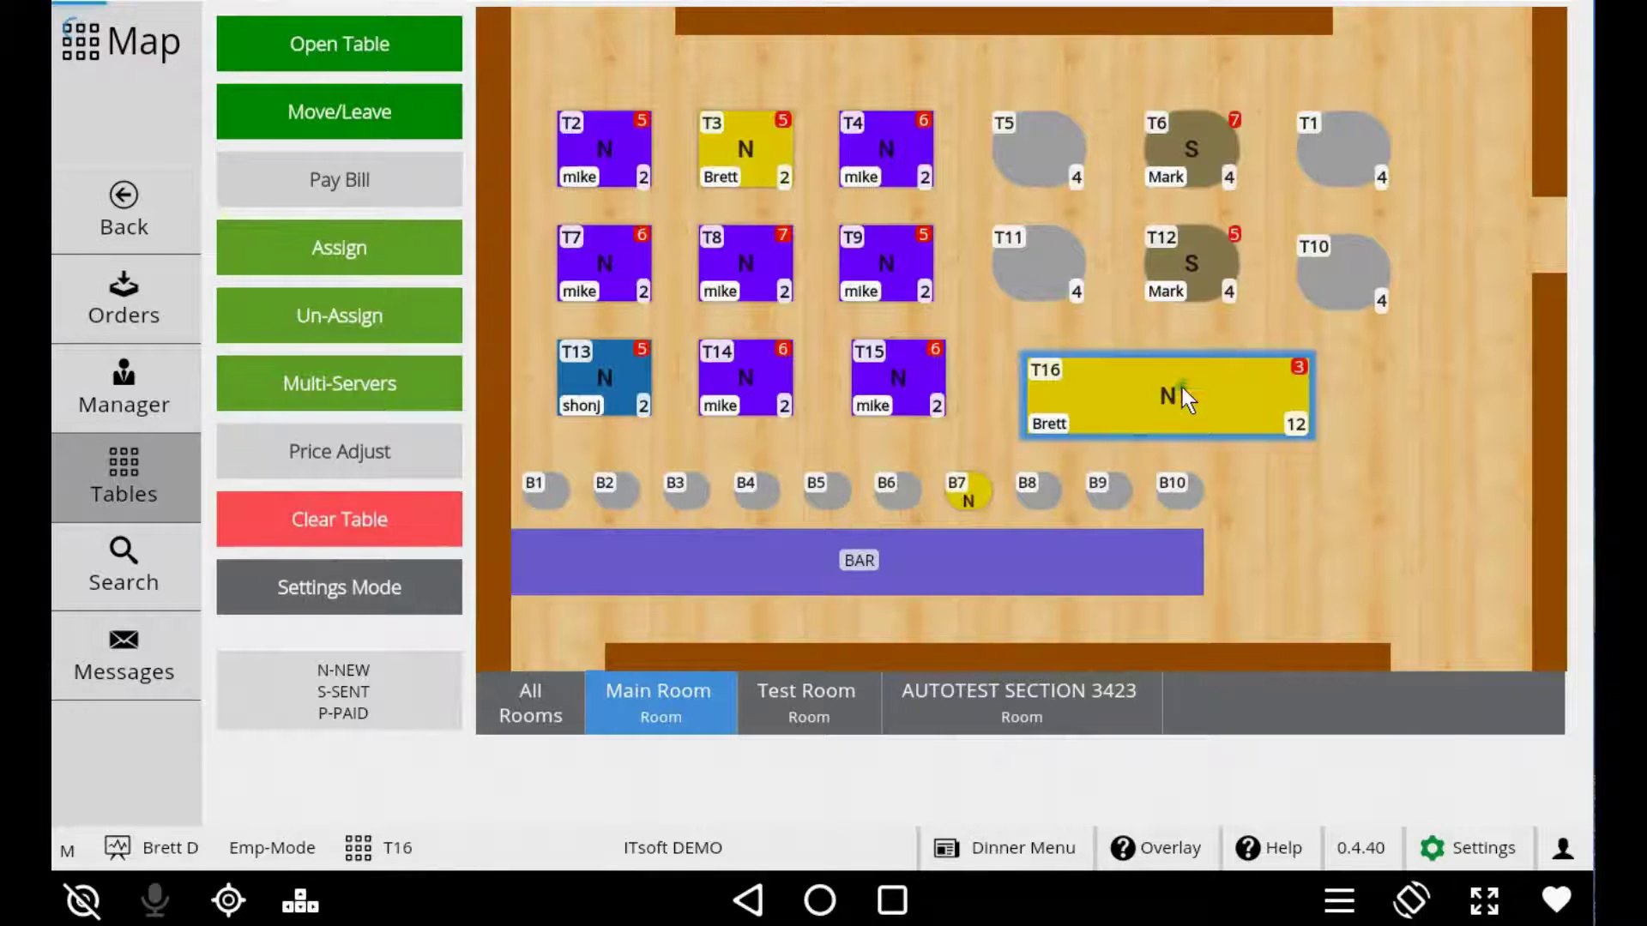
Step: Select table T16 on the Main Room map and open its order
left_click(1180, 387)
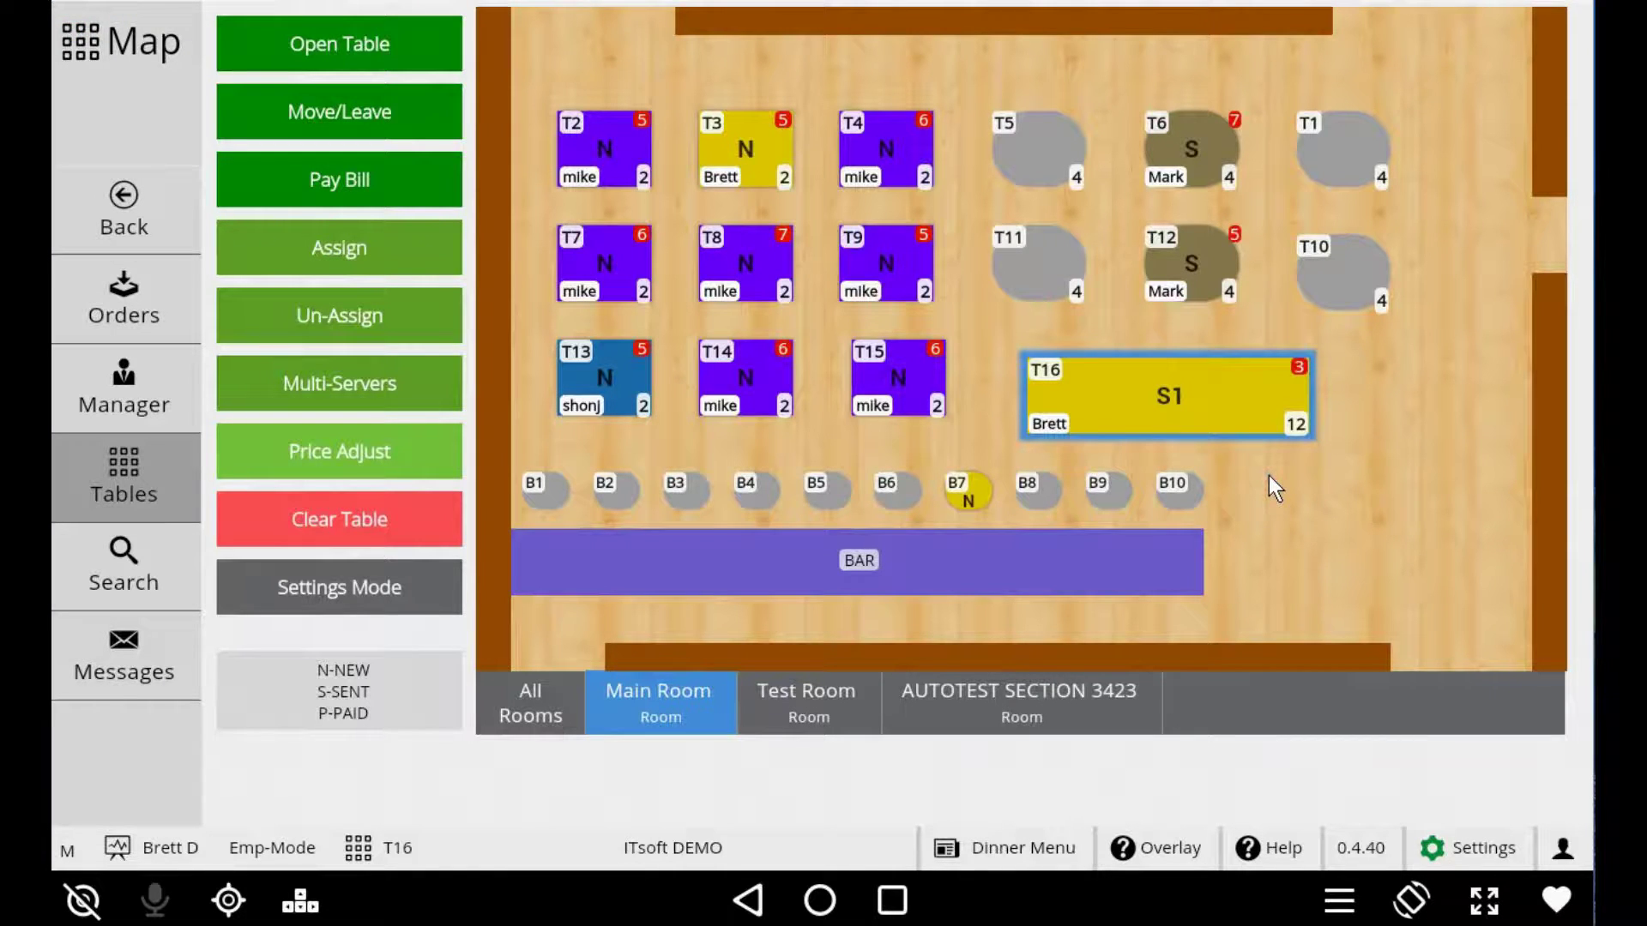
left_click(1258, 405)
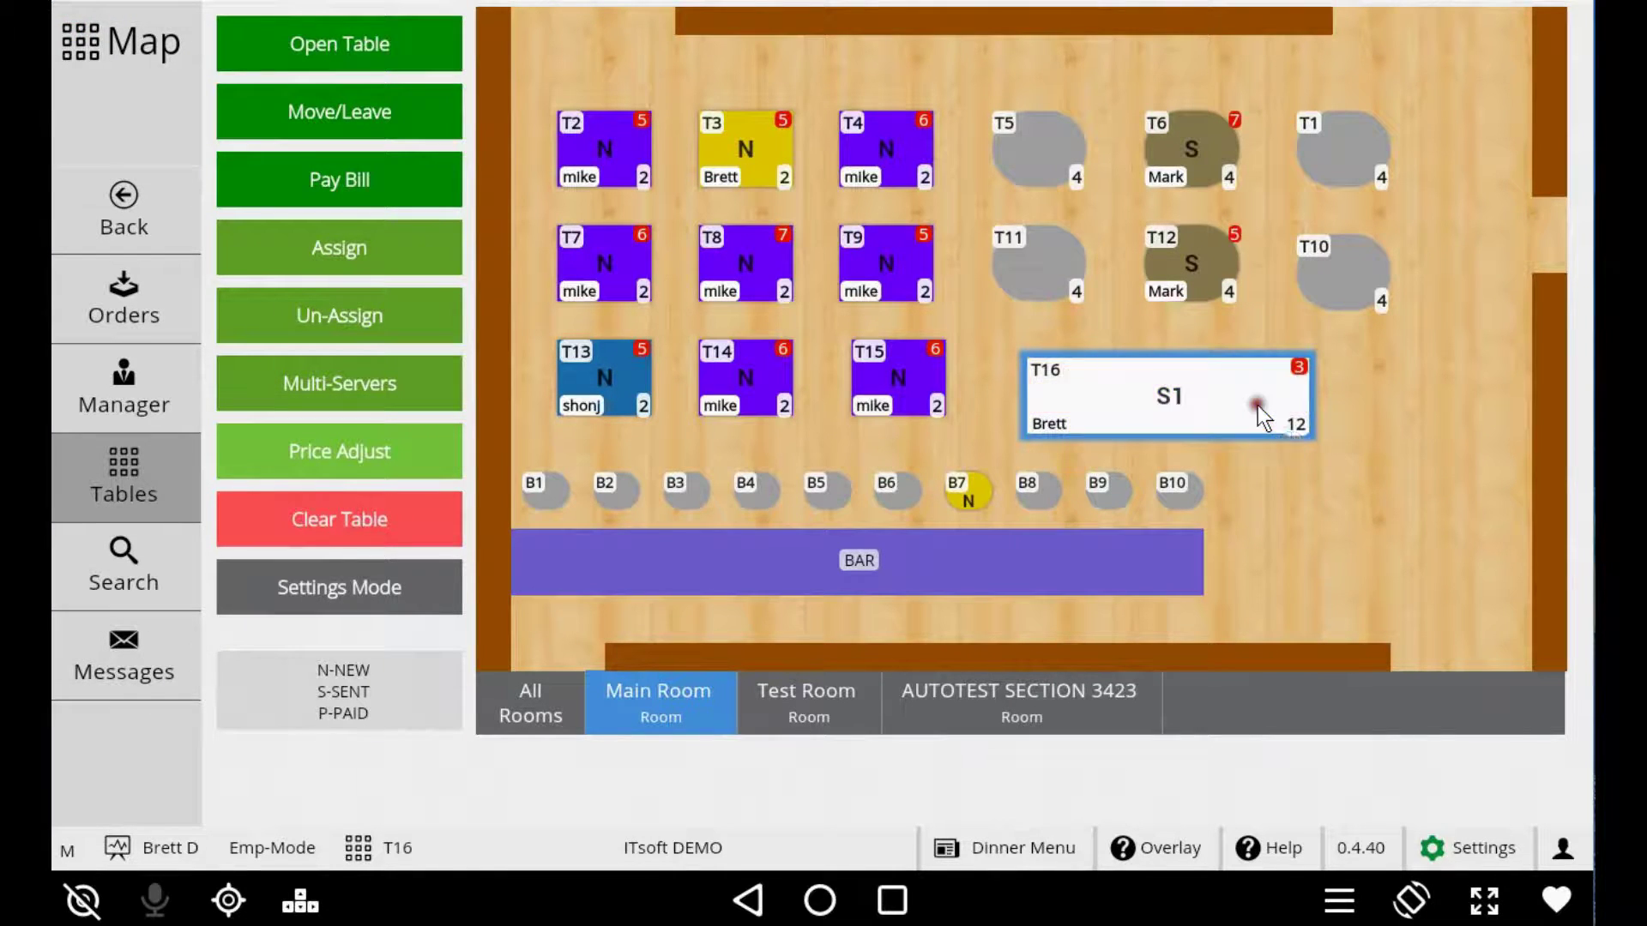